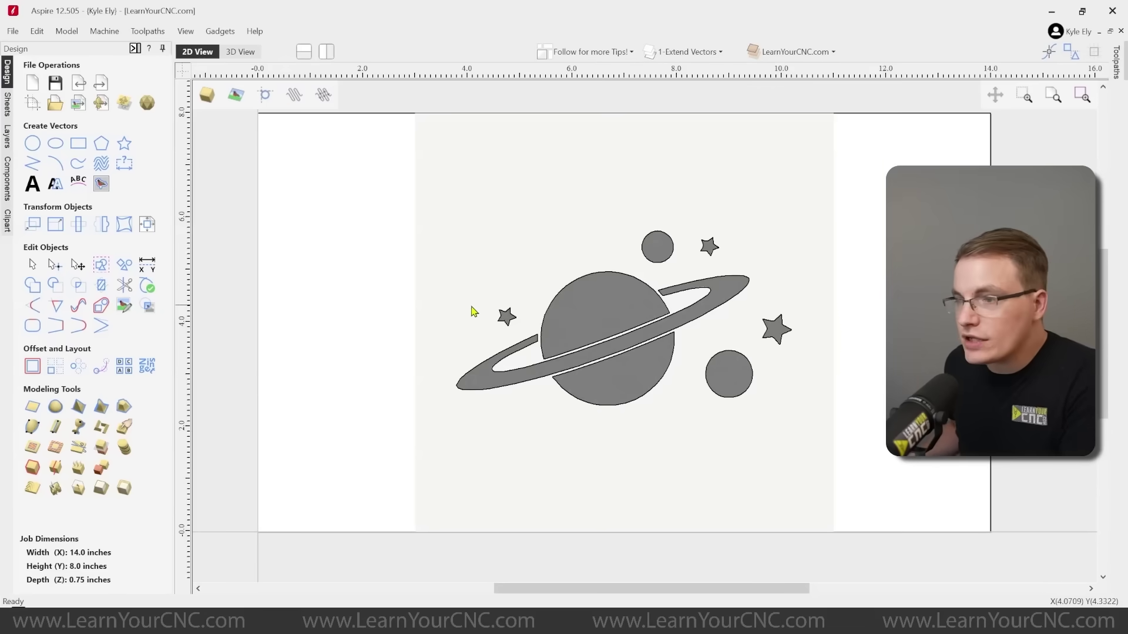
- Zoom in and select one small traced star to inspect its outline
{"action": "scroll", "coordinate": [503, 319], "scroll_direction": "up", "scroll_amount": 10}
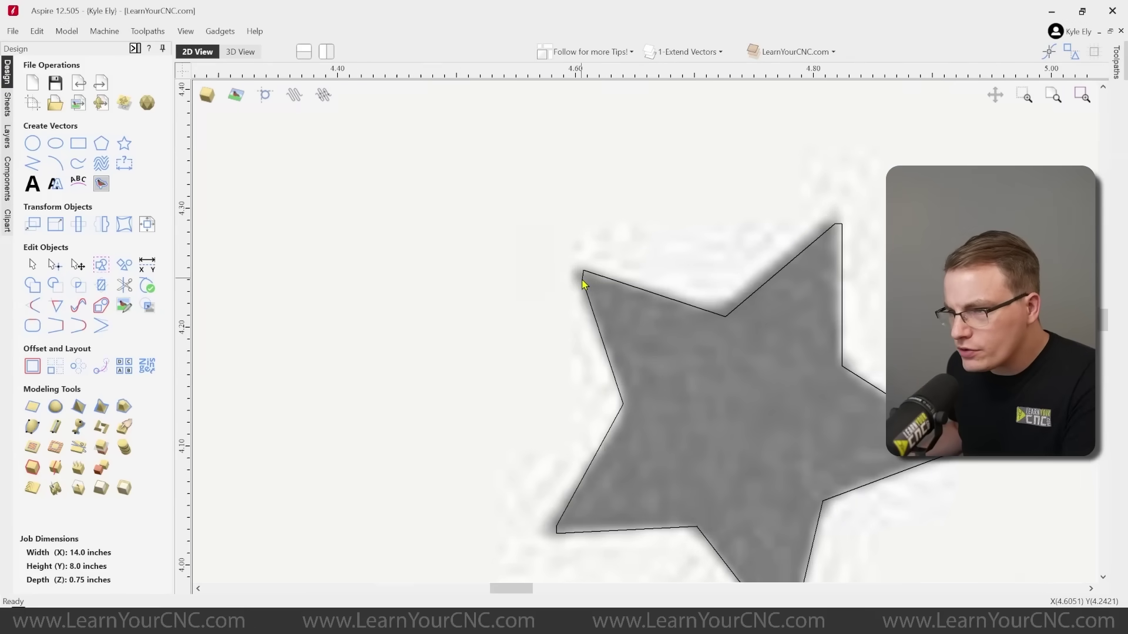
{"action": "left_click", "coordinate": [584, 274]}
{"action": "scroll", "coordinate": [576, 282], "scroll_direction": "up", "scroll_amount": 5}
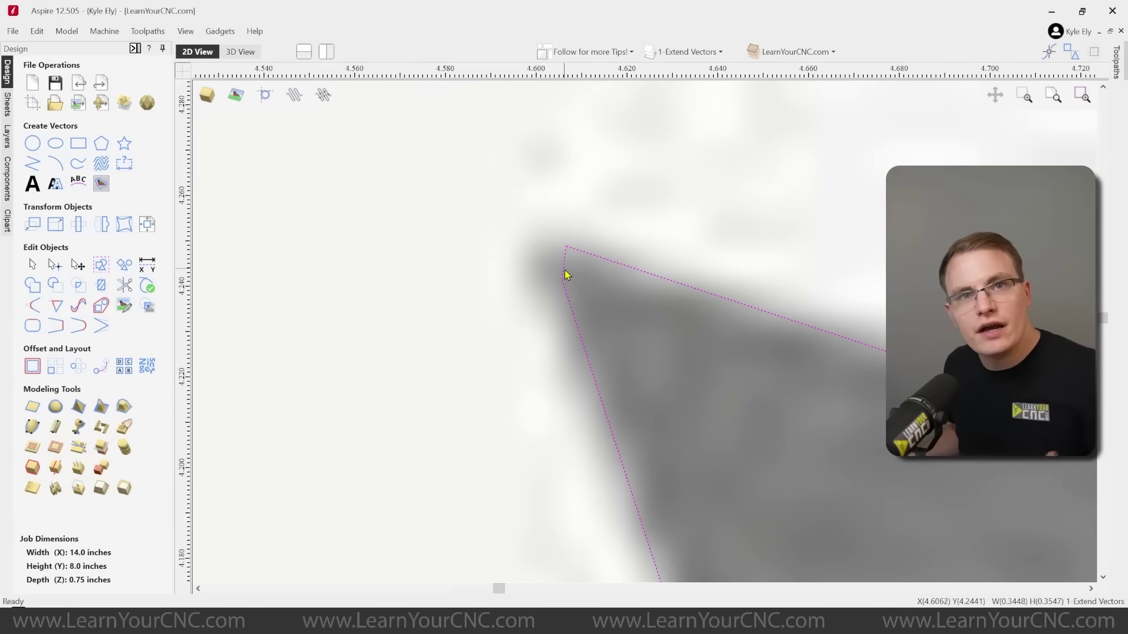
{"action": "scroll", "coordinate": [536, 271], "scroll_direction": "down", "scroll_amount": 15}
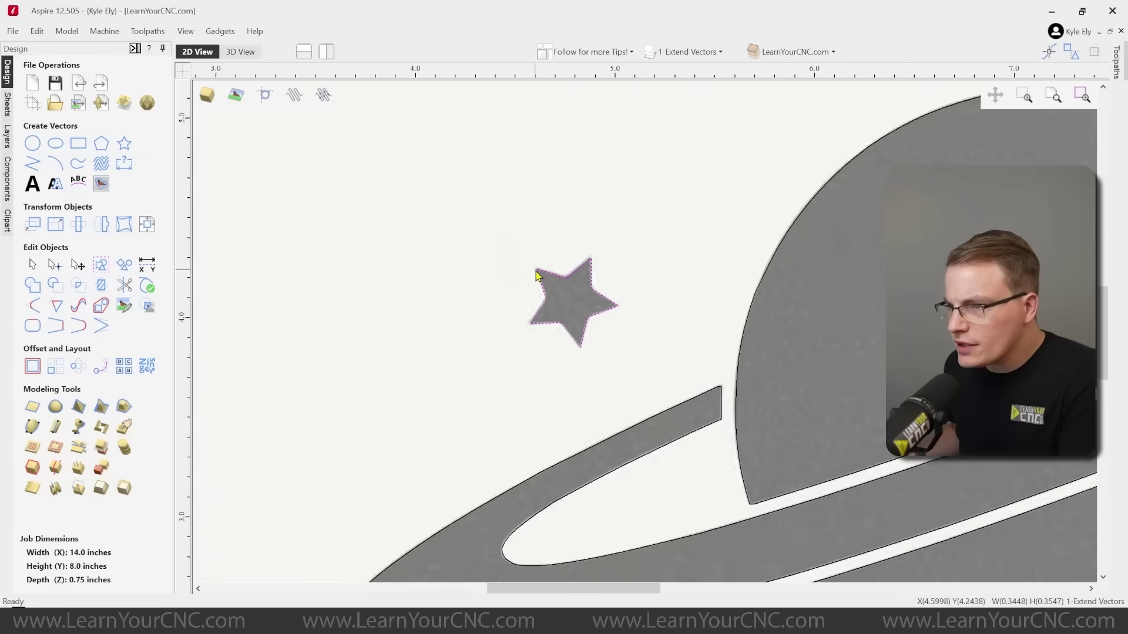
- Hide the planet bitmap and select the small star outline
{"action": "left_click", "coordinate": [646, 284]}
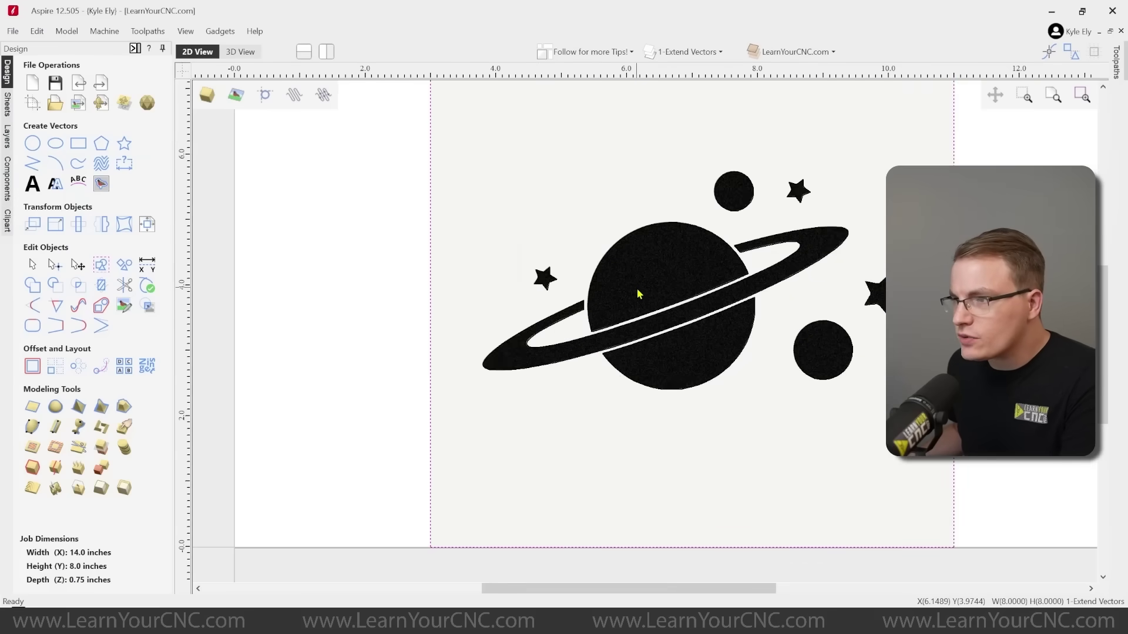
{"action": "left_click", "coordinate": [235, 96]}
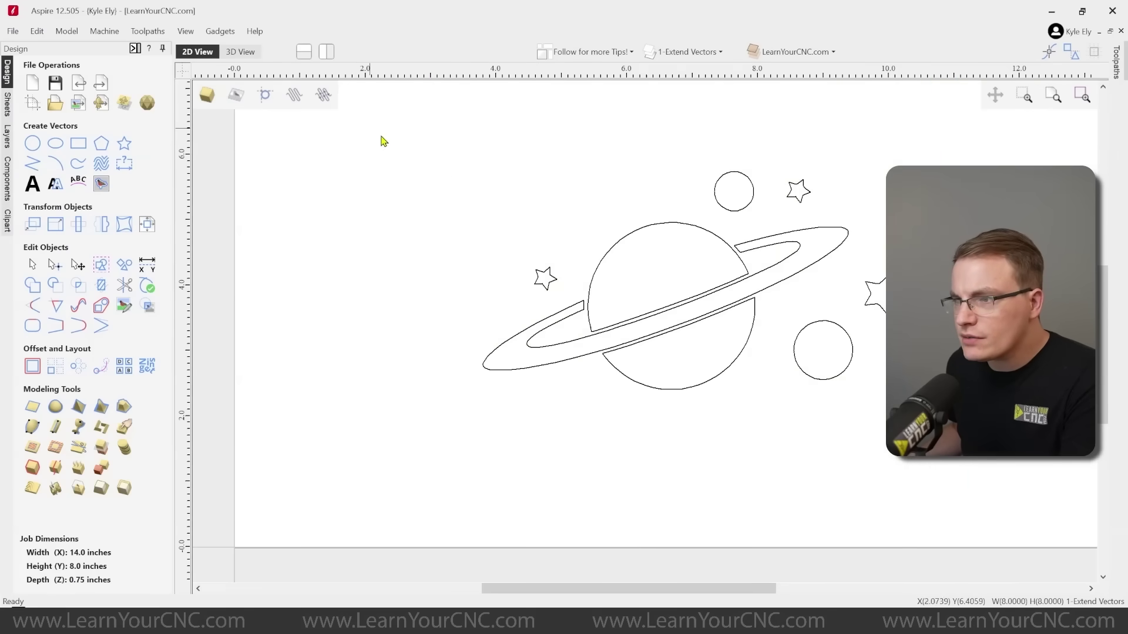
{"action": "scroll", "coordinate": [532, 282], "scroll_direction": "up", "scroll_amount": 15}
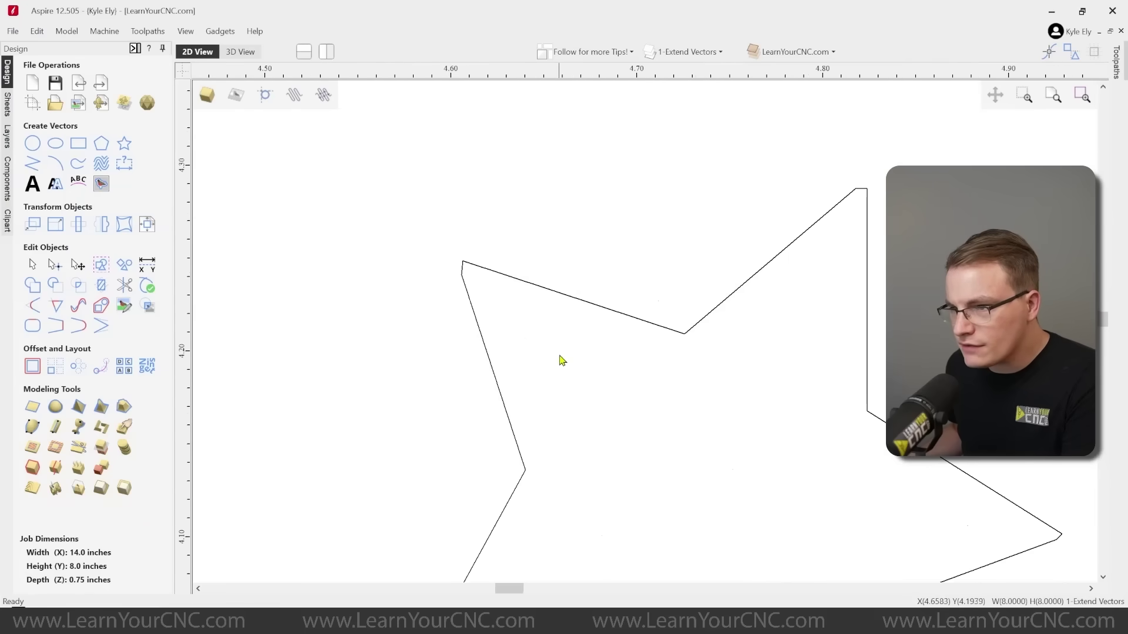
{"action": "left_click", "coordinate": [524, 225]}
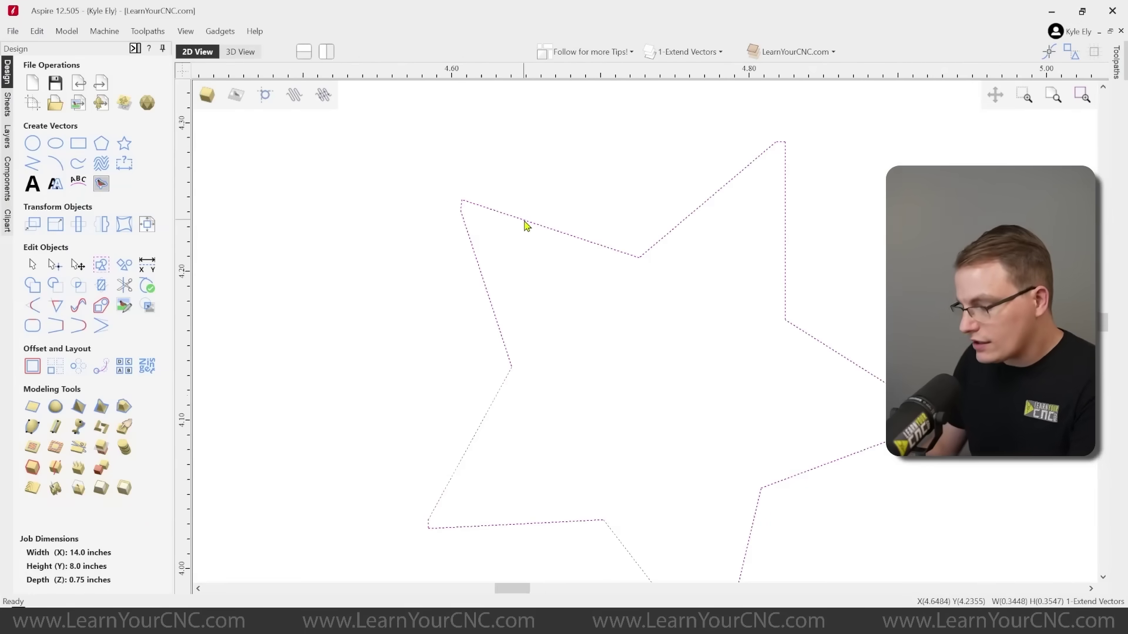
- Switch the small star to node editing and zoom in on its top-left tip
{"action": "key", "text": "n"}
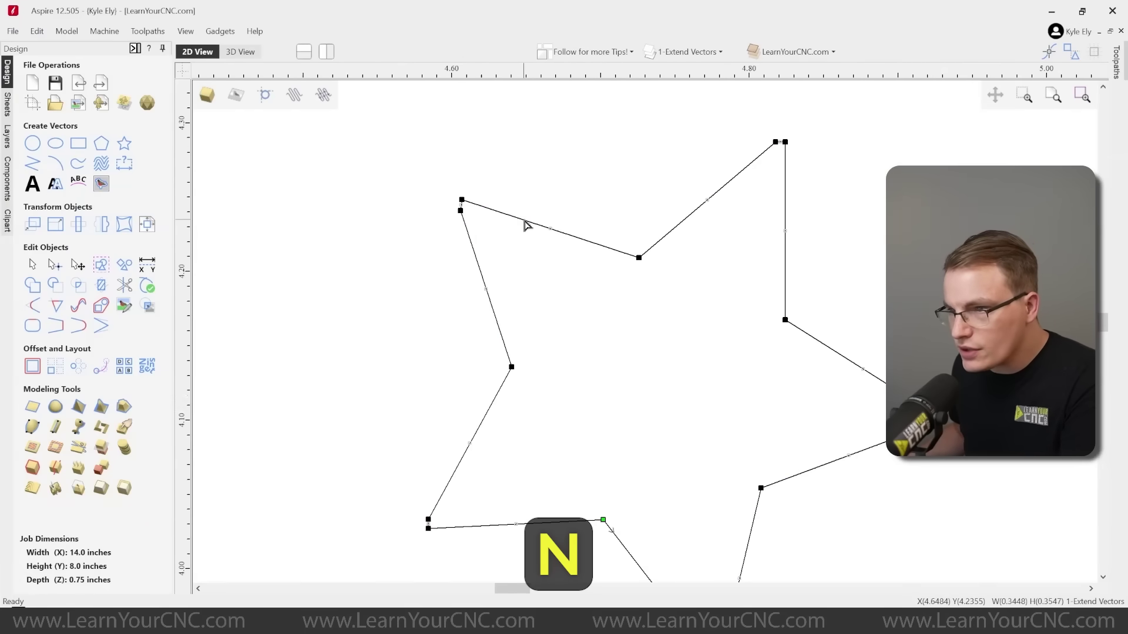
{"action": "scroll", "coordinate": [442, 202], "scroll_direction": "up", "scroll_amount": 10}
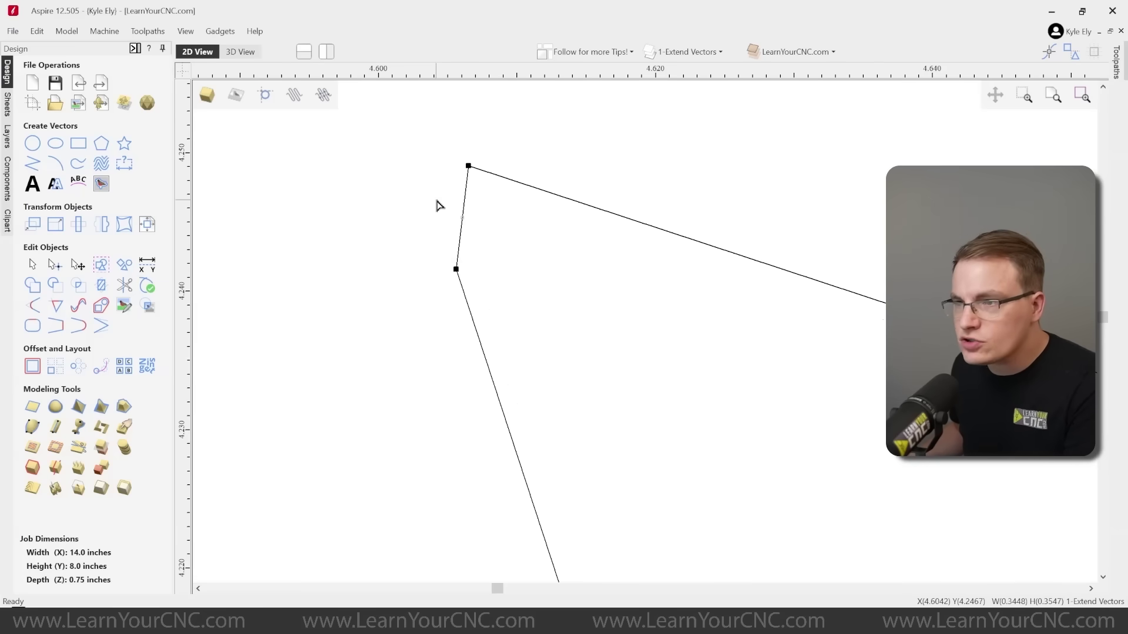
{"action": "scroll", "coordinate": [453, 192], "scroll_direction": "down", "scroll_amount": 4}
{"action": "scroll", "coordinate": [443, 183], "scroll_direction": "up", "scroll_amount": 4}
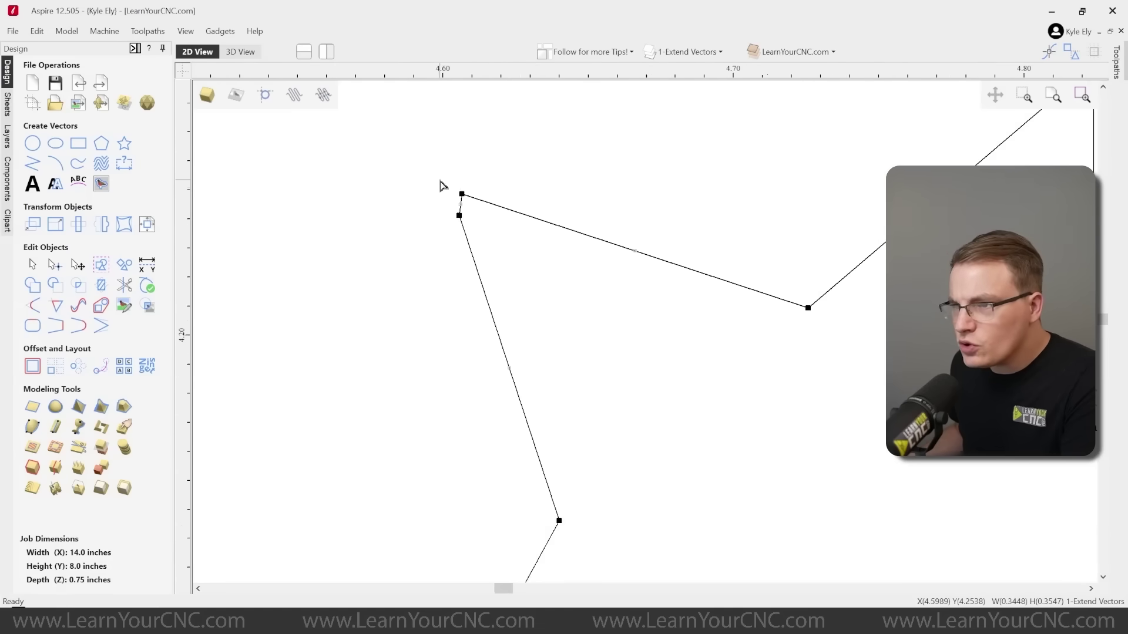
- Drag the star's top-left node, undo the move, and bring up the tip span's options
{"action": "left_click_drag", "start_coordinate": [476, 203], "coordinate": [438, 178]}
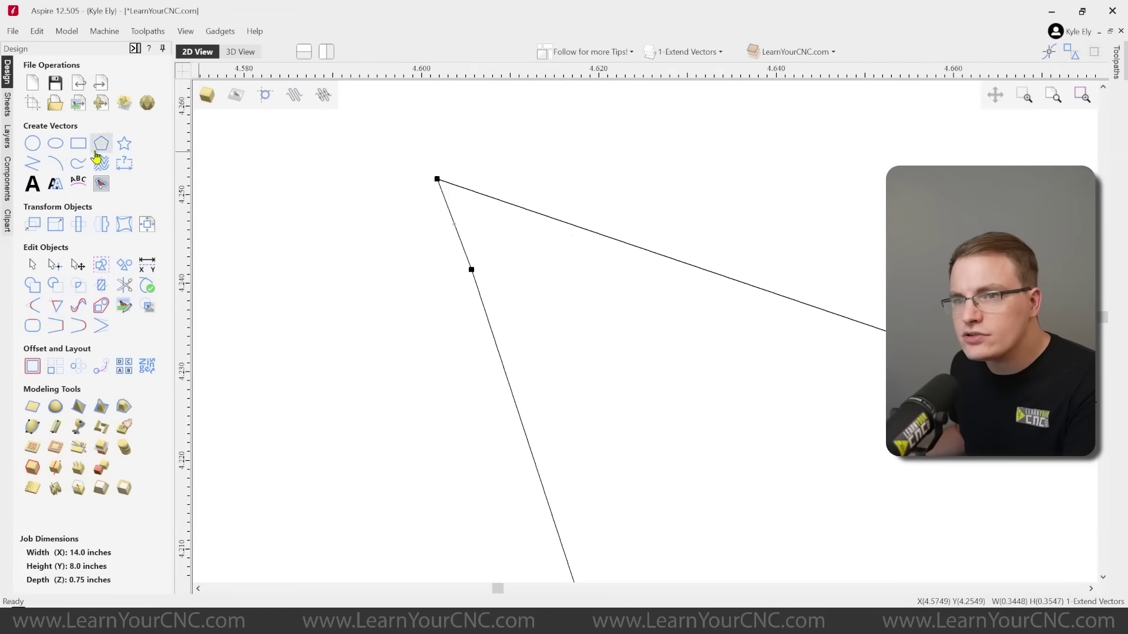
{"action": "key", "text": "ctrl+z"}
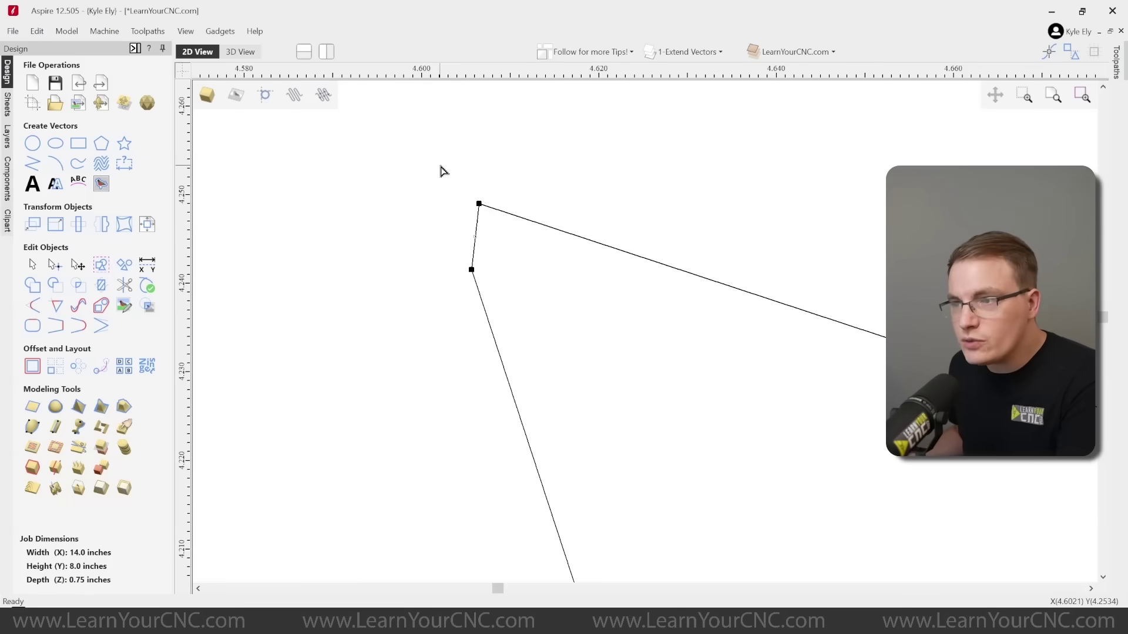
{"action": "scroll", "coordinate": [464, 180], "scroll_direction": "down", "scroll_amount": 4}
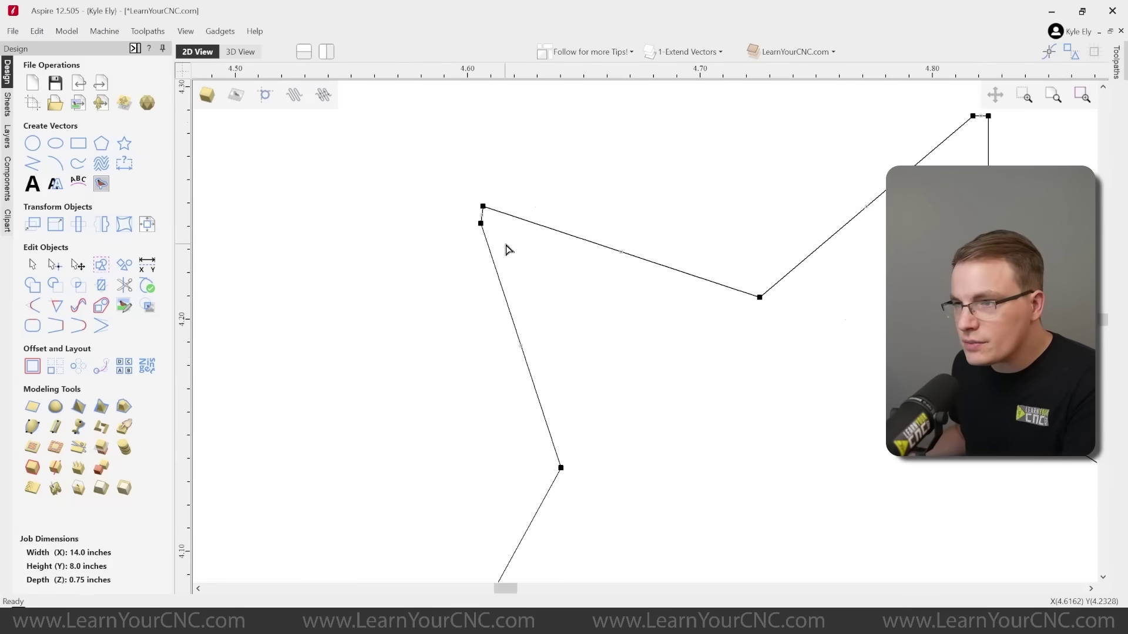
{"action": "scroll", "coordinate": [495, 234], "scroll_direction": "up", "scroll_amount": 4}
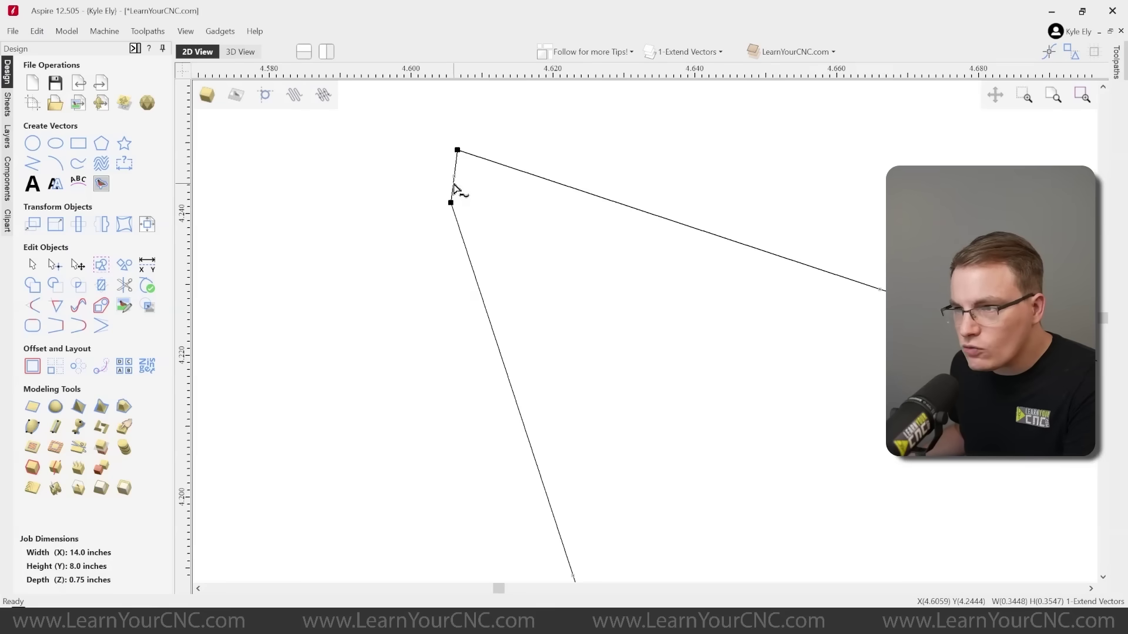
{"action": "right_click", "coordinate": [455, 187]}
- Delete the star tip's short span and extend both open edges to meet in a sharp point
{"action": "left_click", "coordinate": [483, 271]}
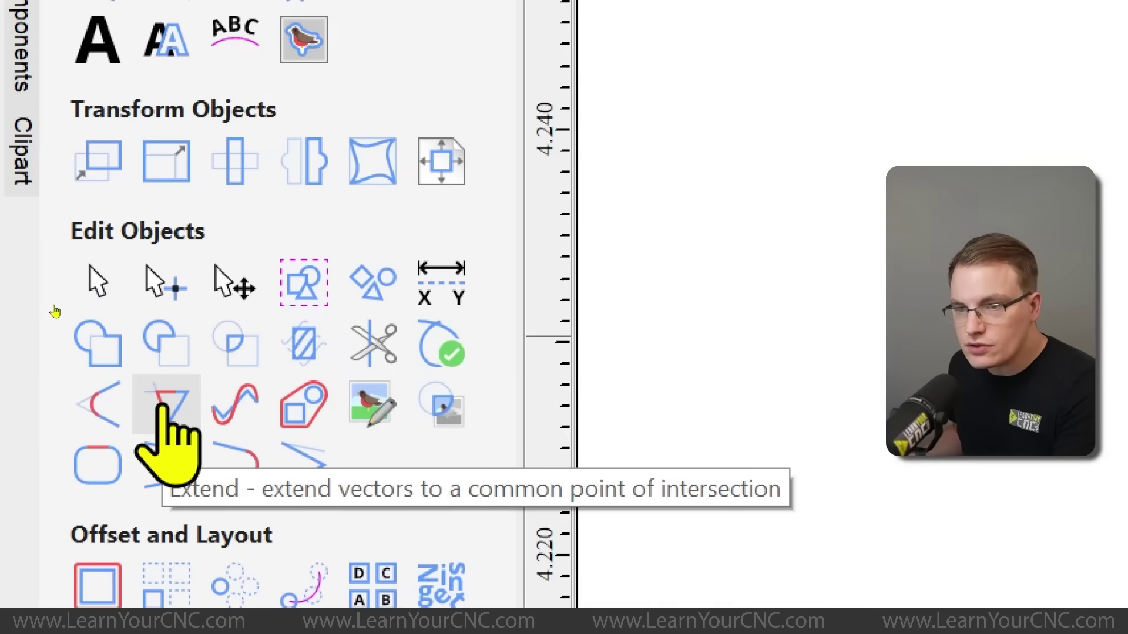
{"action": "left_click", "coordinate": [167, 405]}
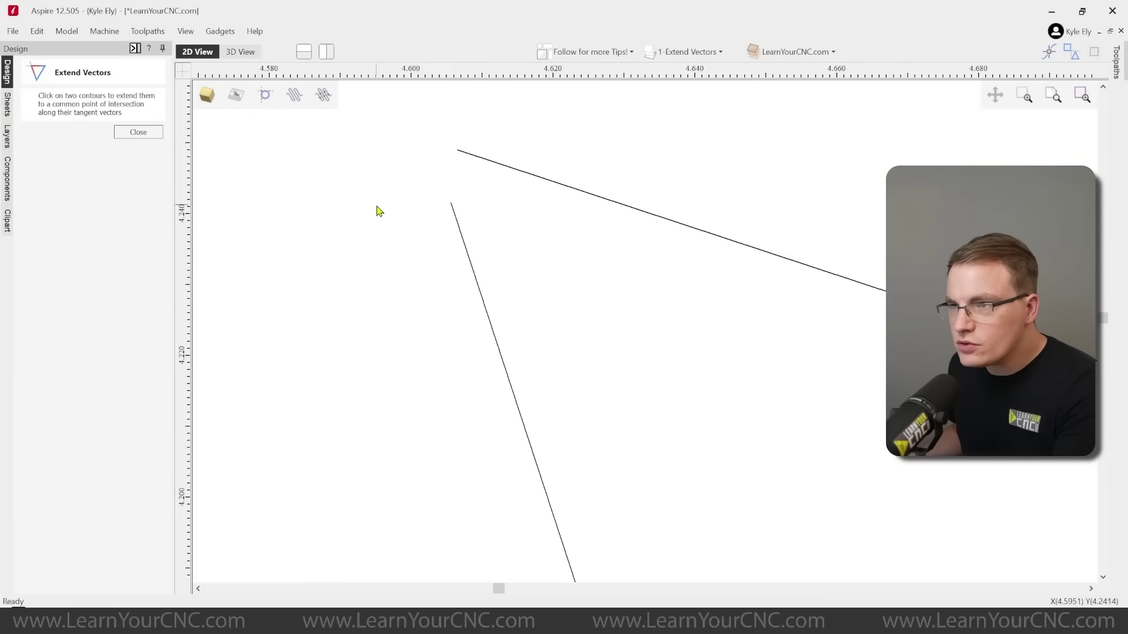
{"action": "left_click", "coordinate": [452, 213]}
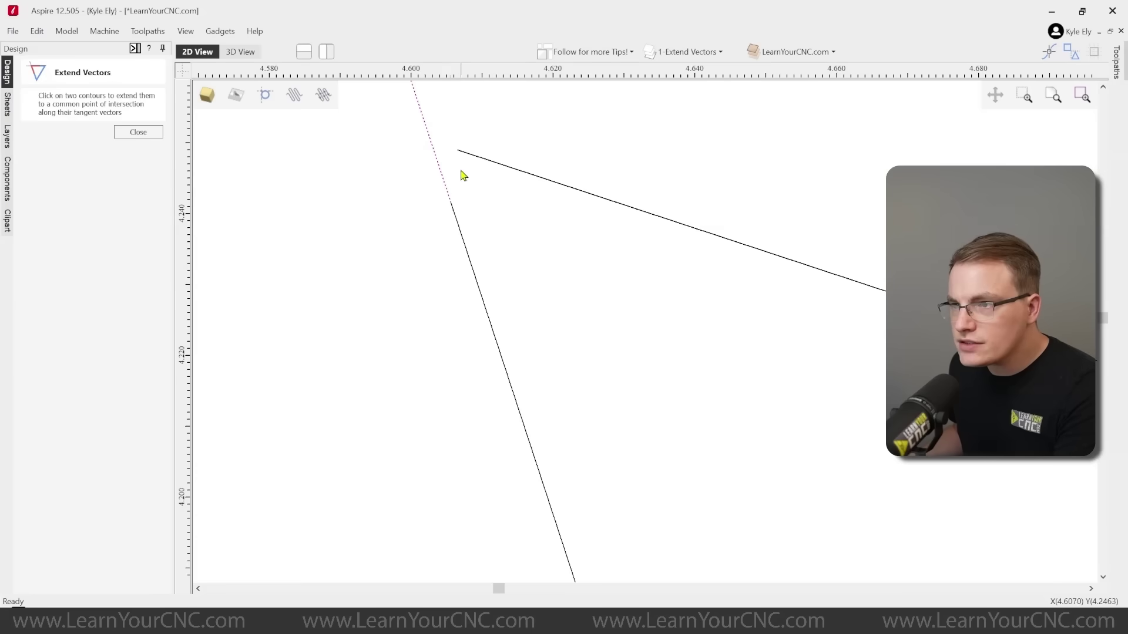
{"action": "left_click", "coordinate": [463, 152]}
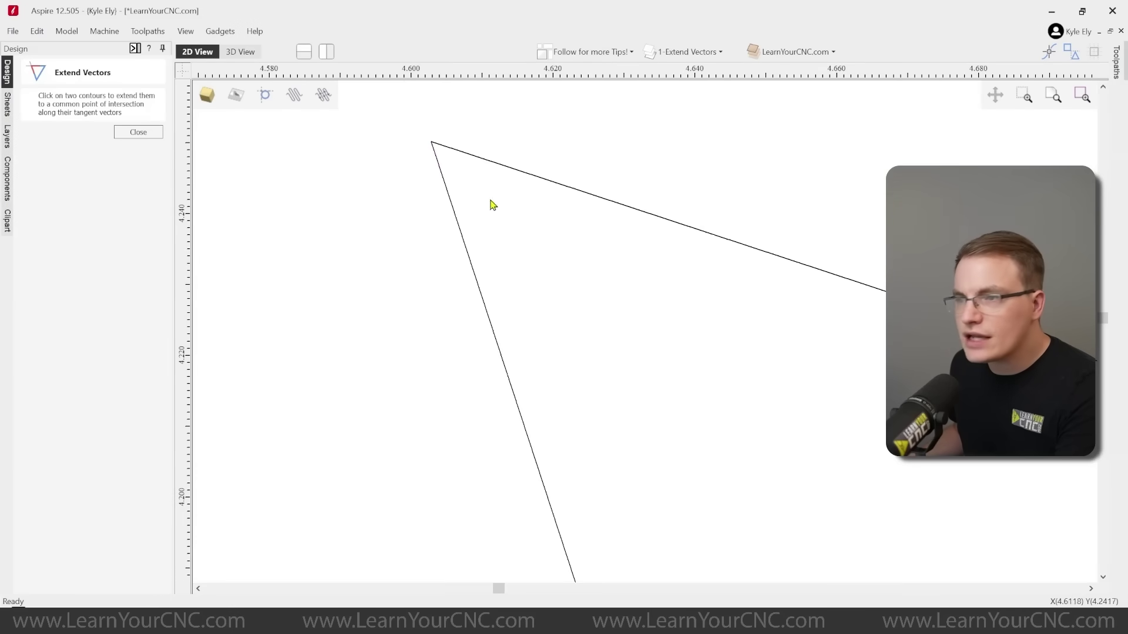
{"action": "scroll", "coordinate": [395, 235], "scroll_direction": "down", "scroll_amount": 5}
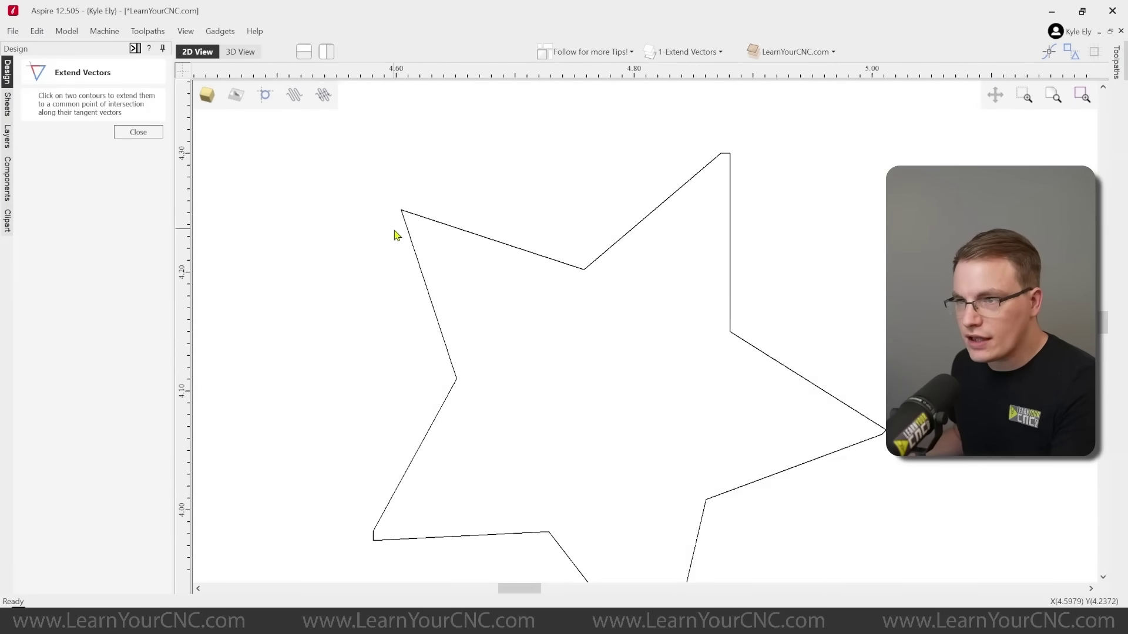
{"action": "scroll", "coordinate": [405, 235], "scroll_direction": "up", "scroll_amount": 2}
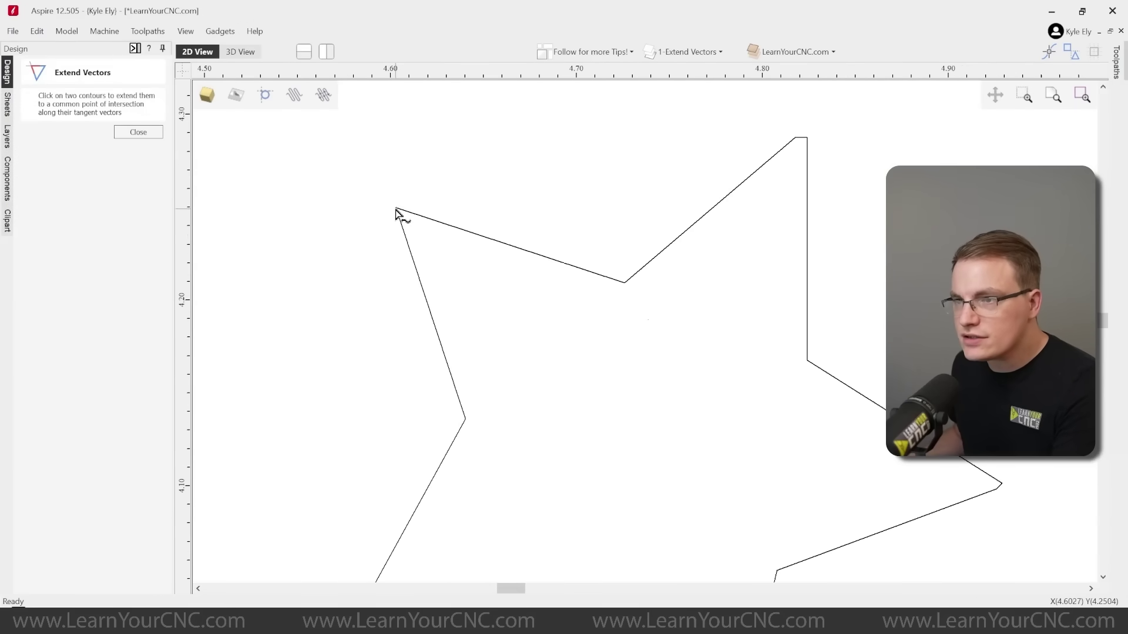
{"action": "left_click", "coordinate": [120, 132]}
{"action": "scroll", "coordinate": [532, 277], "scroll_direction": "down", "scroll_amount": 2}
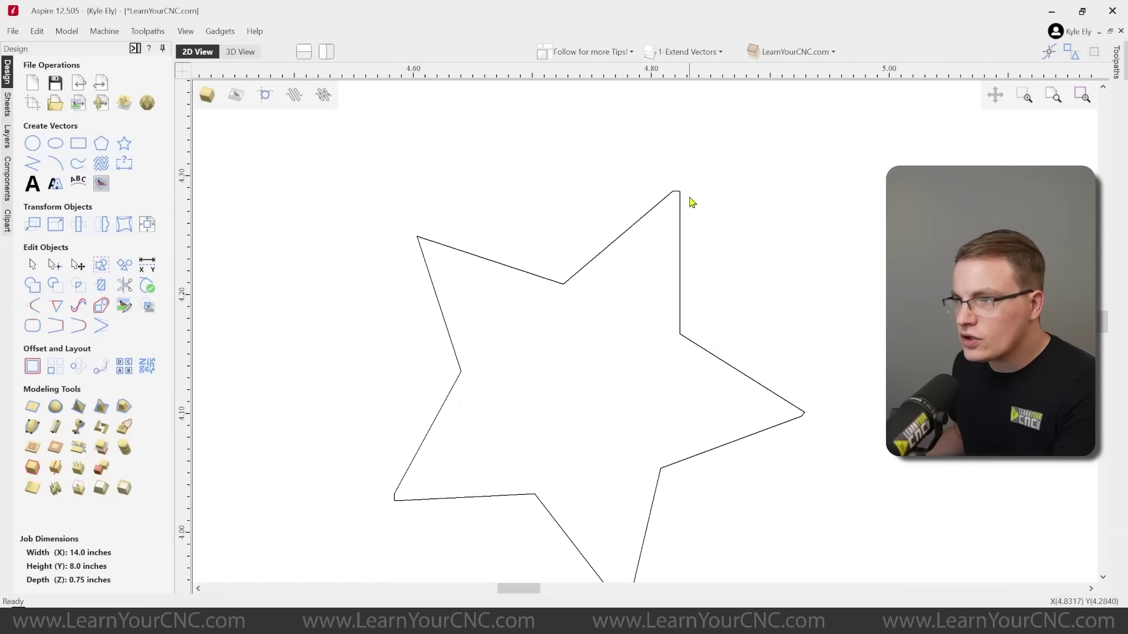
{"action": "scroll", "coordinate": [499, 378], "scroll_direction": "down", "scroll_amount": 2}
{"action": "scroll", "coordinate": [495, 393], "scroll_direction": "up", "scroll_amount": 2}
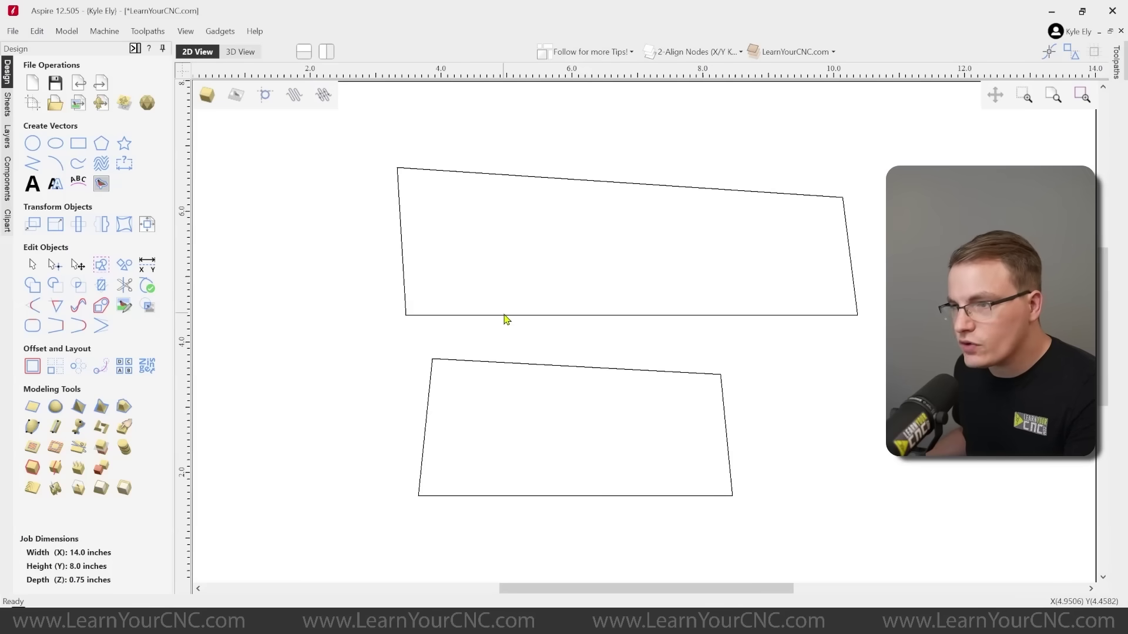
- Select the lower and upper slanted shapes together and put both into node editing
{"action": "left_click", "coordinate": [393, 315]}
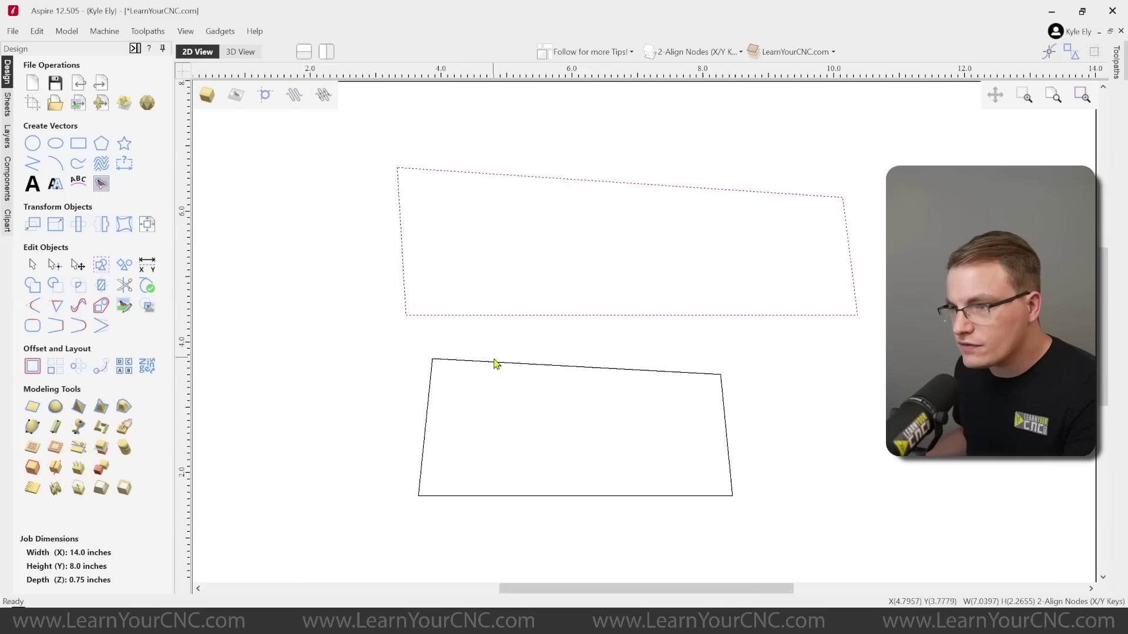
{"action": "left_click", "coordinate": [381, 371]}
{"action": "middle_click_drag", "start_coordinate": [488, 405], "coordinate": [517, 401]}
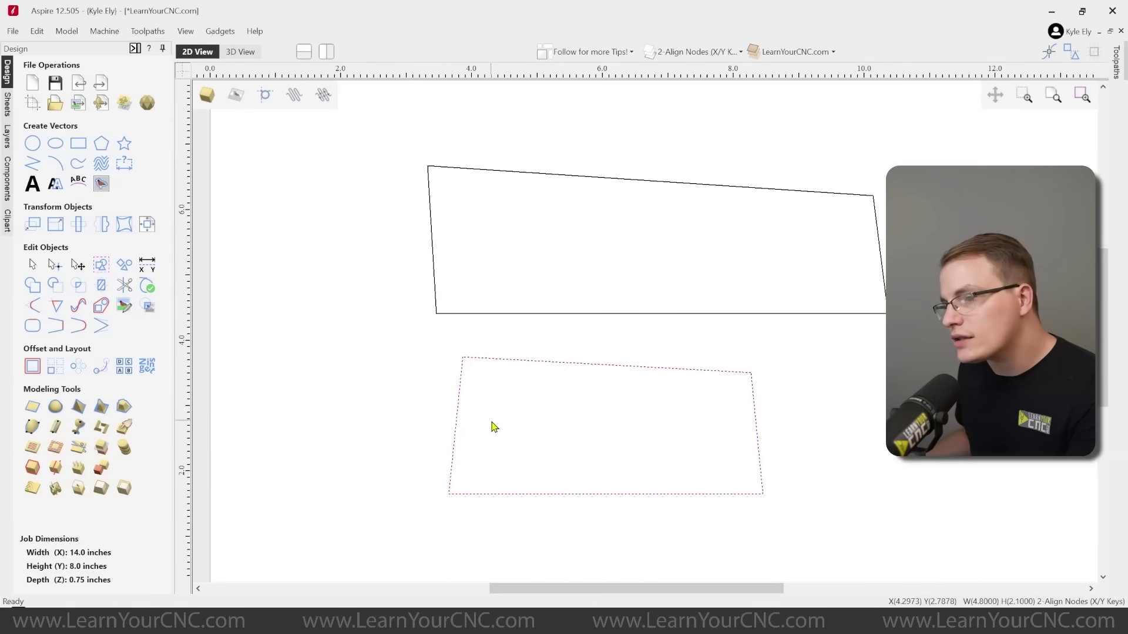
{"action": "left_click", "coordinate": [517, 310], "text": "shift"}
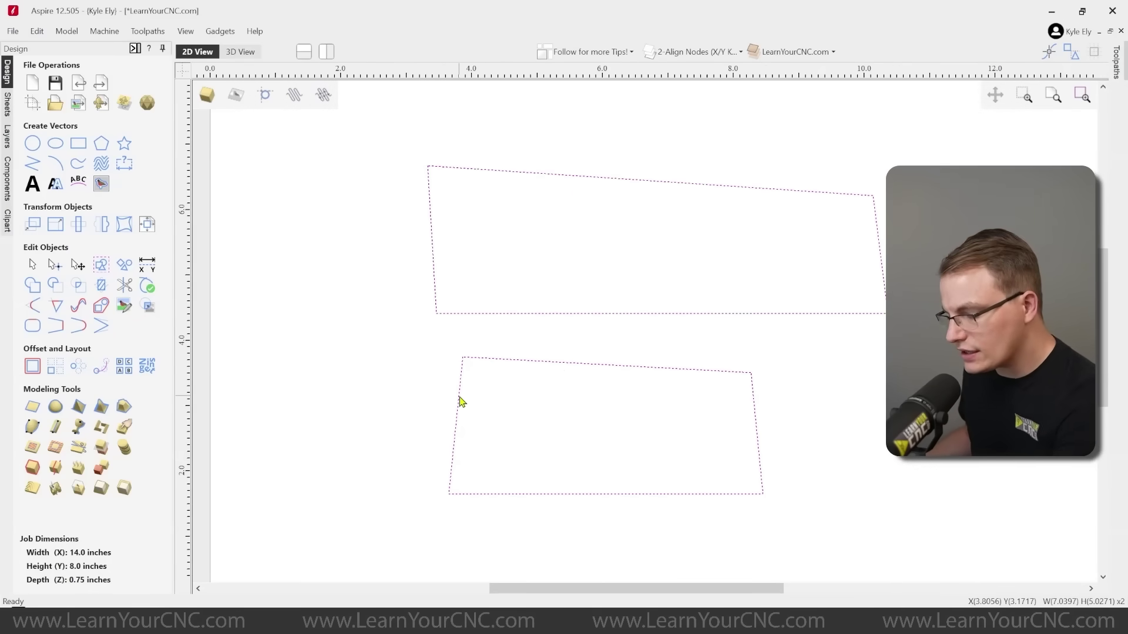
{"action": "key", "text": "n"}
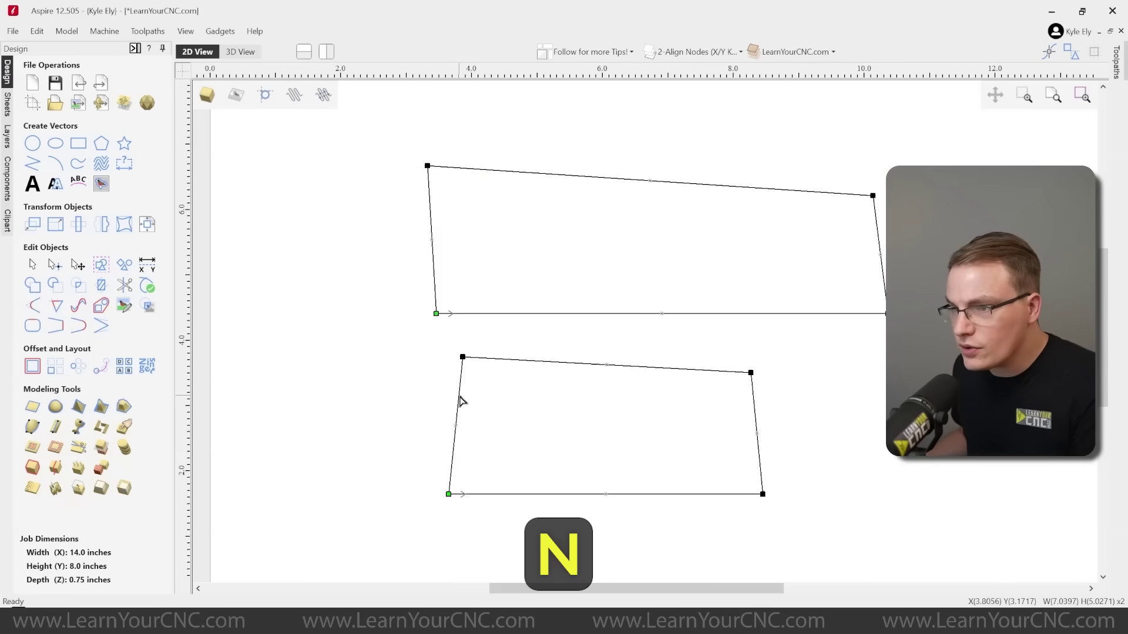
{"action": "scroll", "coordinate": [497, 350], "scroll_direction": "down", "scroll_amount": 1}
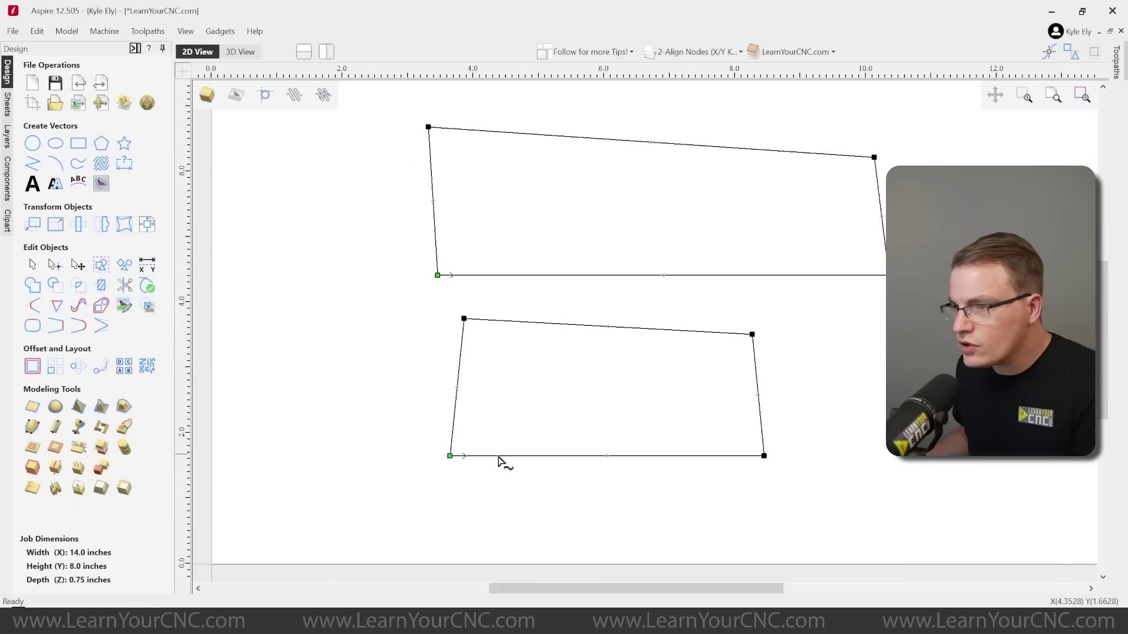
- Align both shapes' left nodes vertically and level the lower shape's top edge
{"action": "left_click_drag", "start_coordinate": [480, 98], "coordinate": [390, 497]}
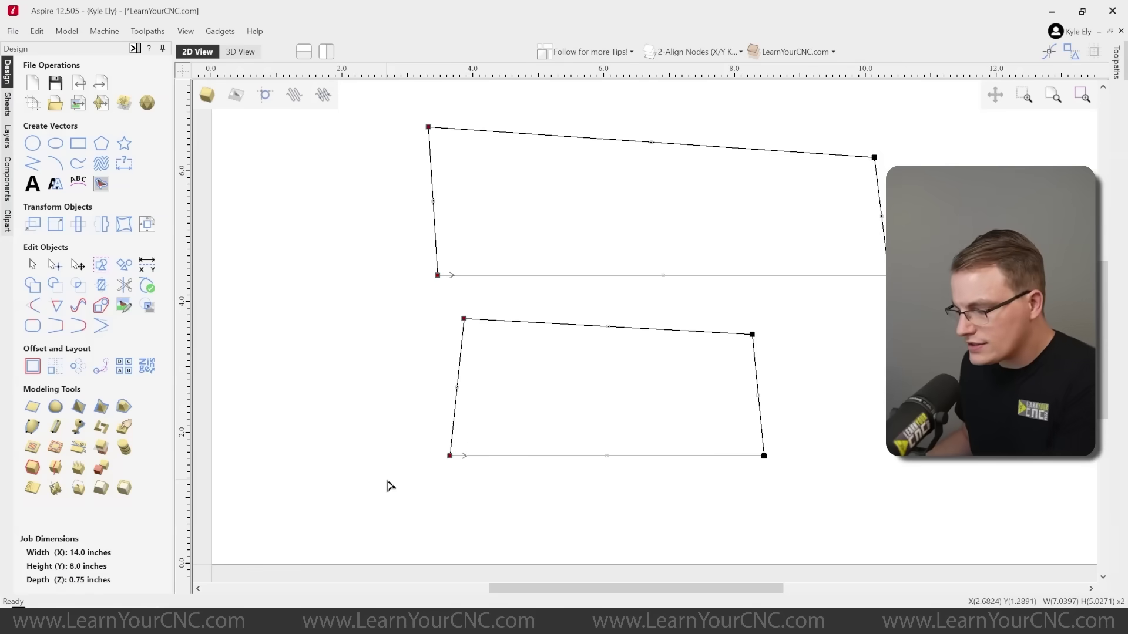
{"action": "key", "text": "x"}
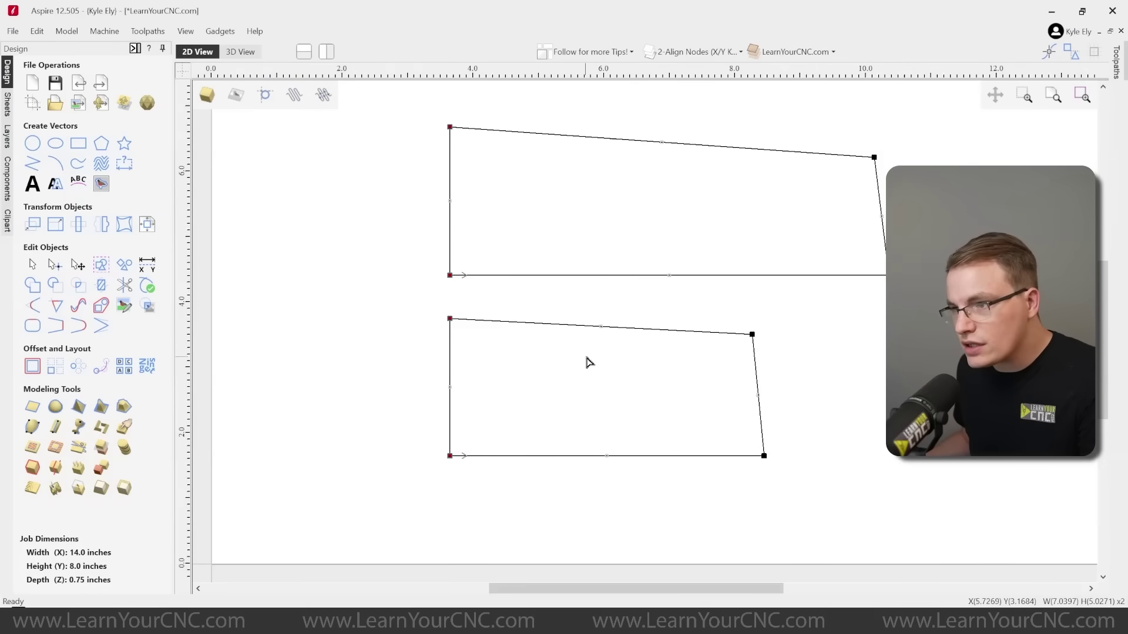
{"action": "left_click_drag", "start_coordinate": [804, 293], "coordinate": [408, 355]}
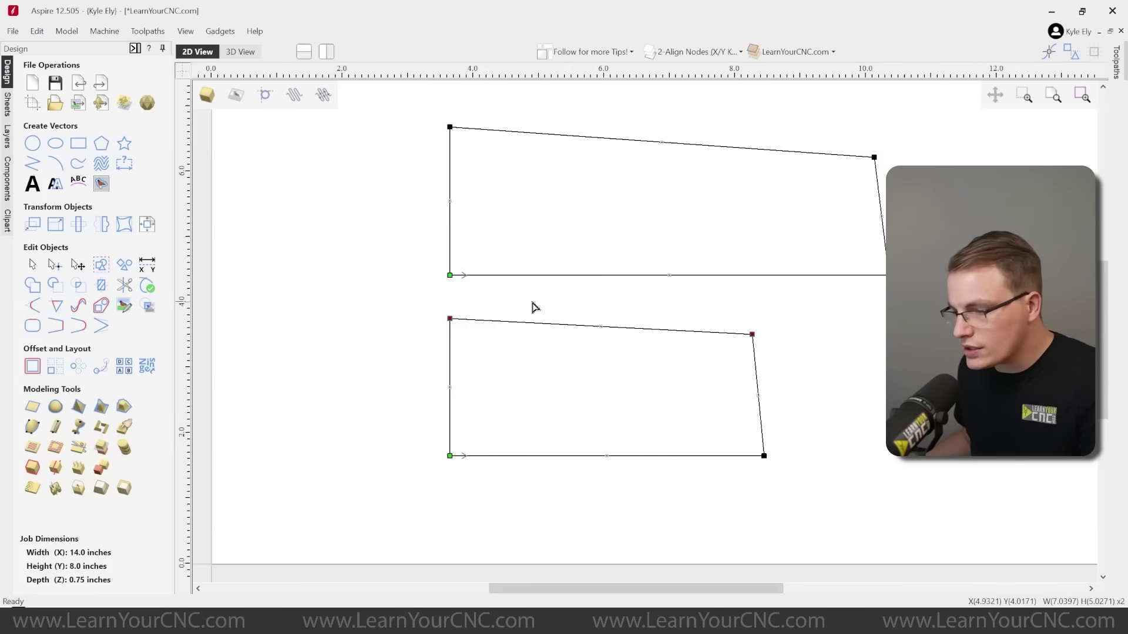
{"action": "key", "text": "y"}
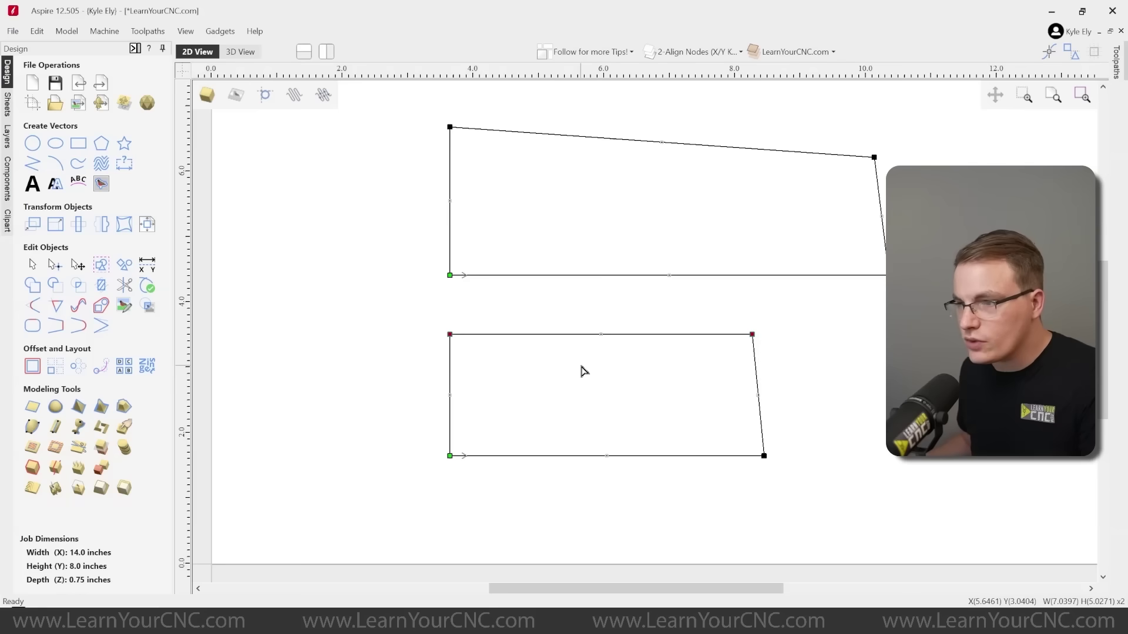
- Align the lower shape's right nodes vertically and level the upper shape's top edge
{"action": "left_click_drag", "start_coordinate": [839, 299], "coordinate": [689, 513]}
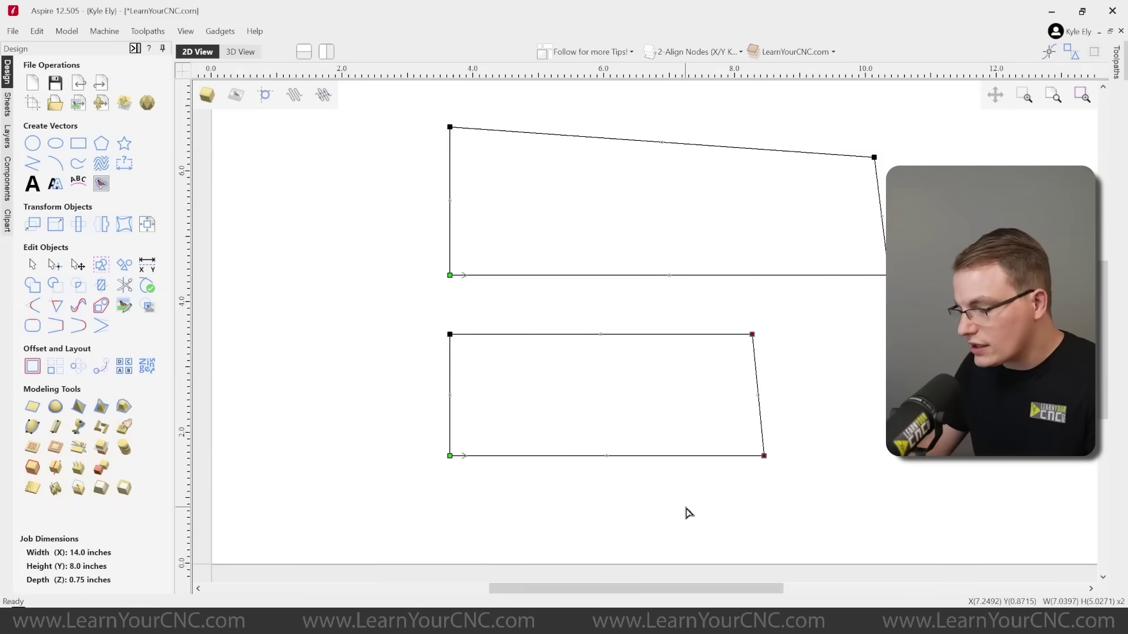
{"action": "key", "text": "x"}
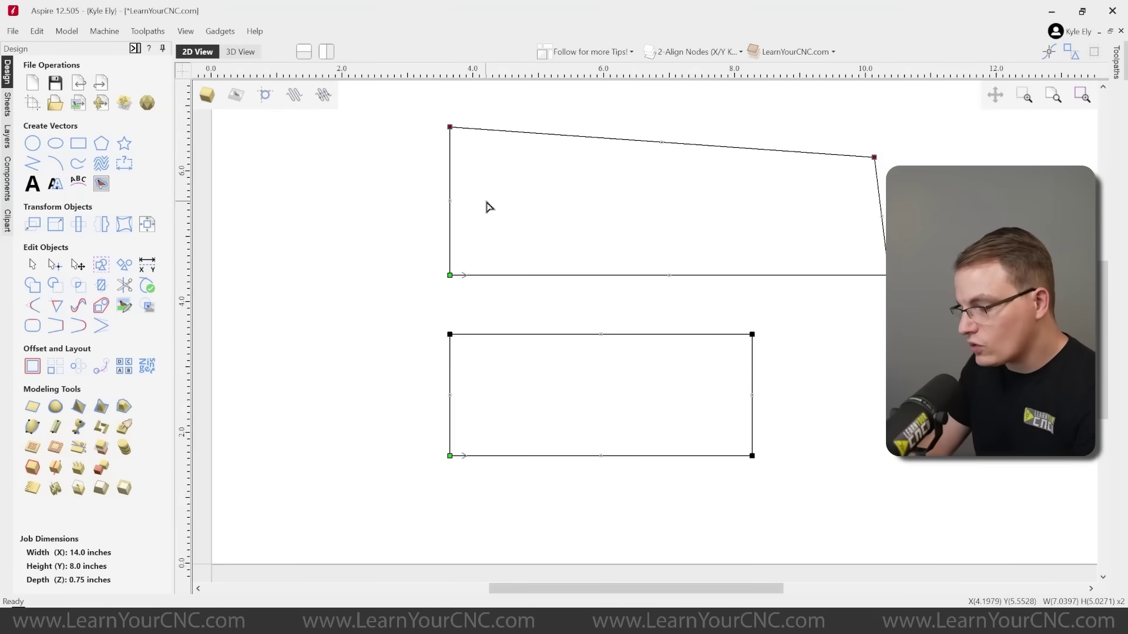
{"action": "key", "text": "y"}
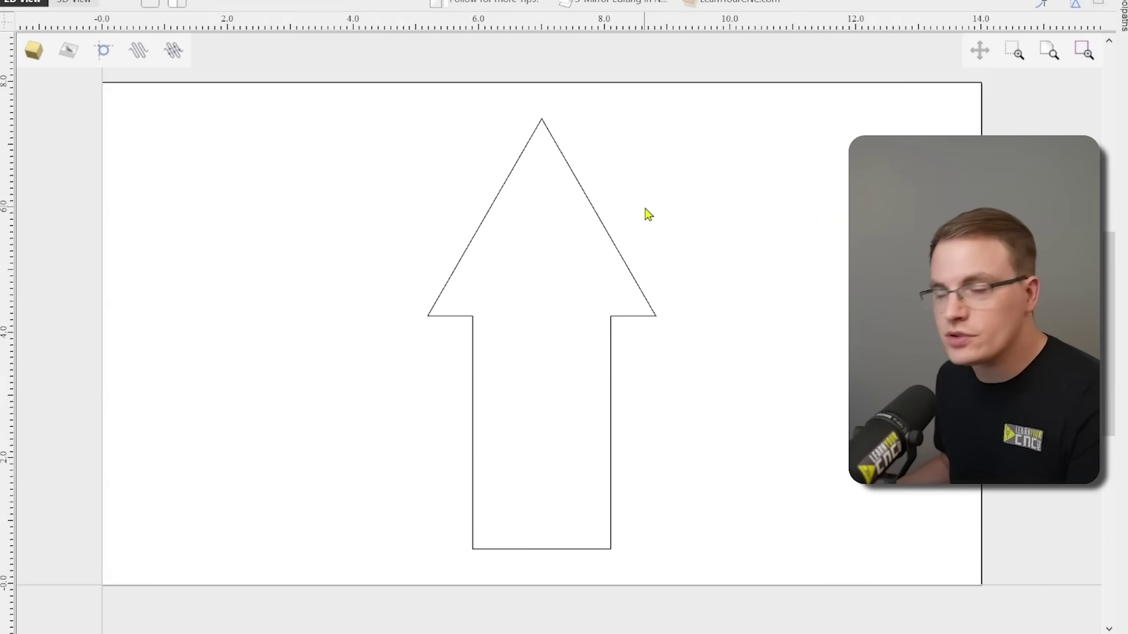
- Put the arrow into node editing with Mirror Horizontal enabled
{"action": "left_click", "coordinate": [491, 209]}
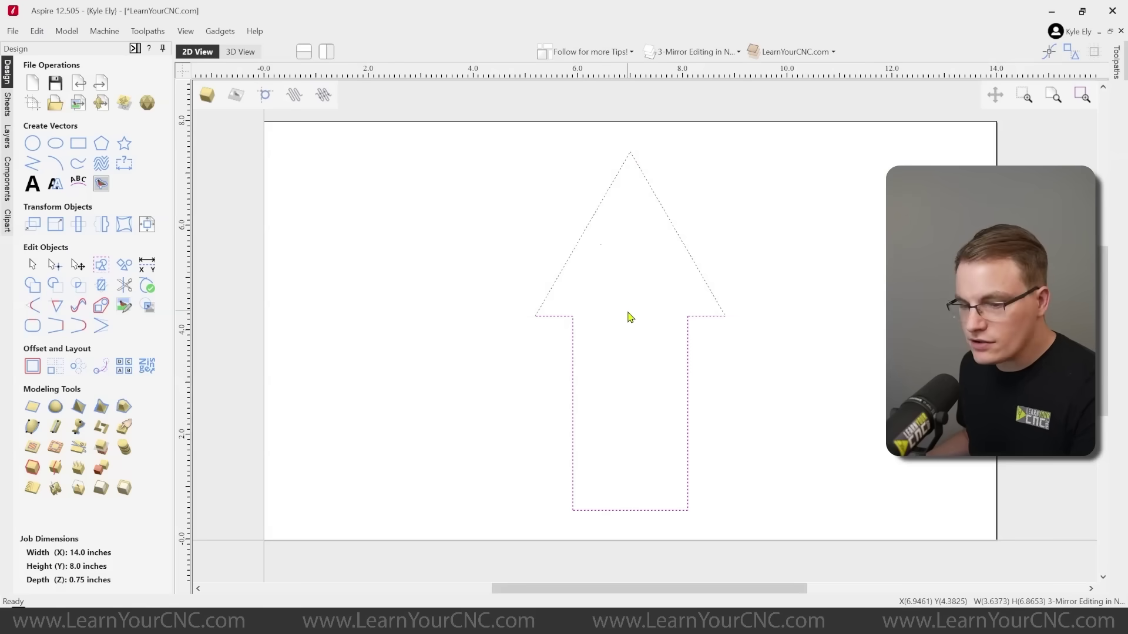
{"action": "key", "text": "n"}
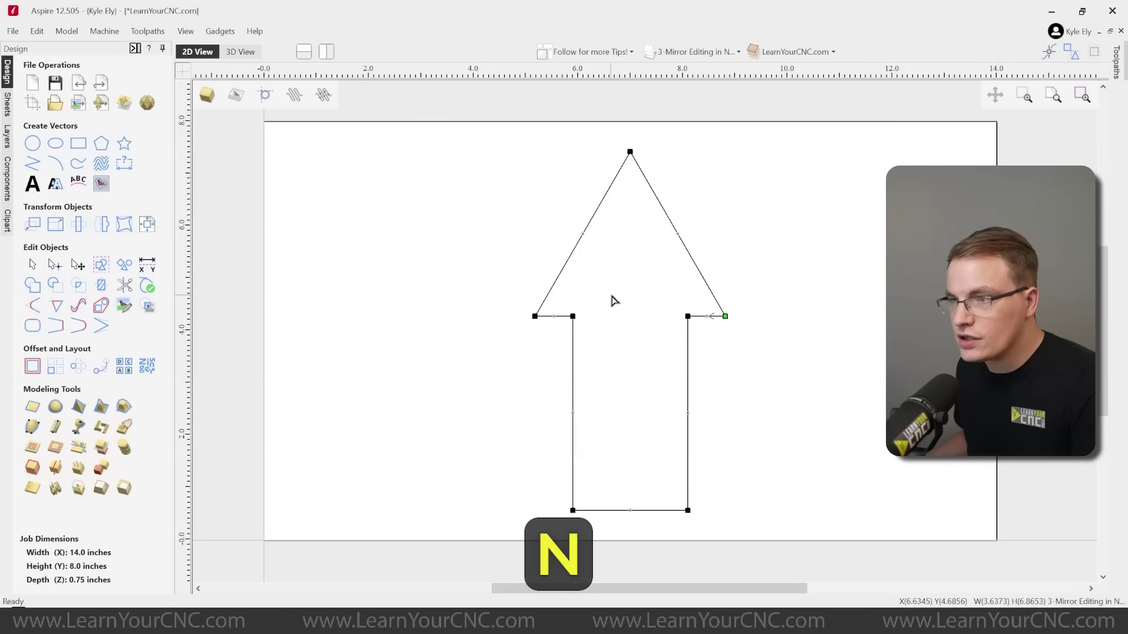
{"action": "right_click", "coordinate": [532, 316]}
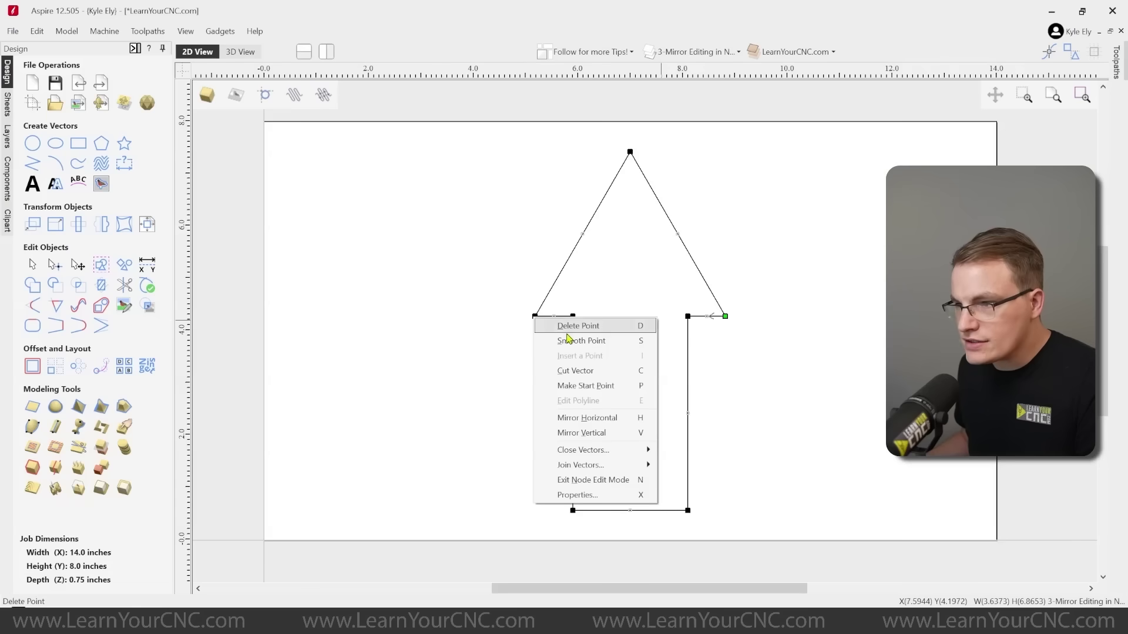
{"action": "left_click", "coordinate": [603, 419]}
{"action": "right_click", "coordinate": [535, 318]}
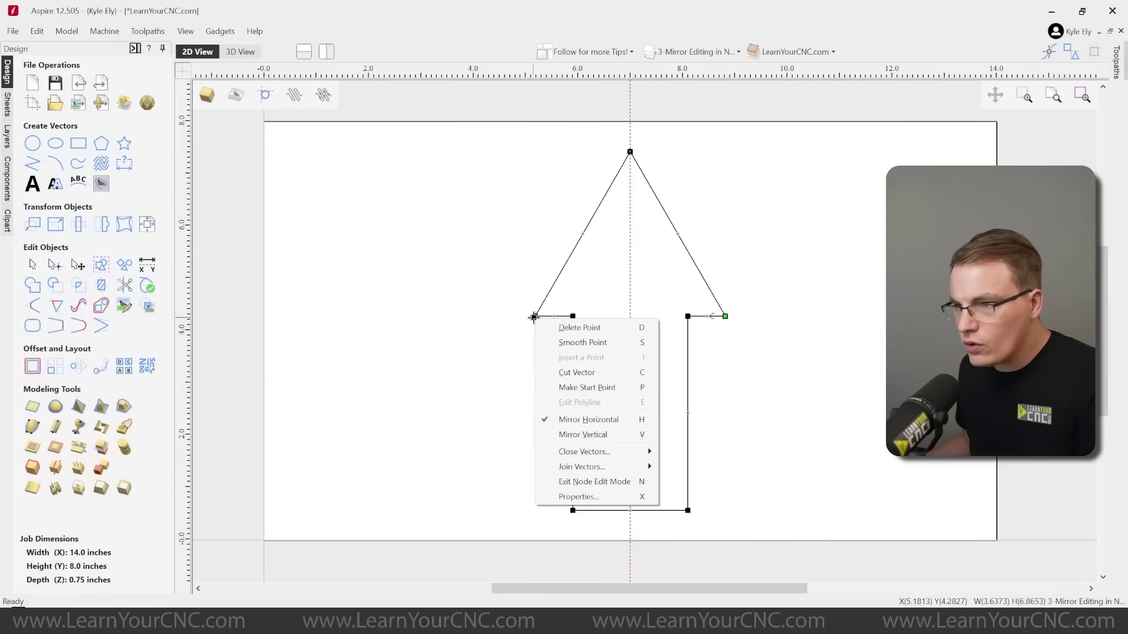
{"action": "left_click", "coordinate": [577, 437]}
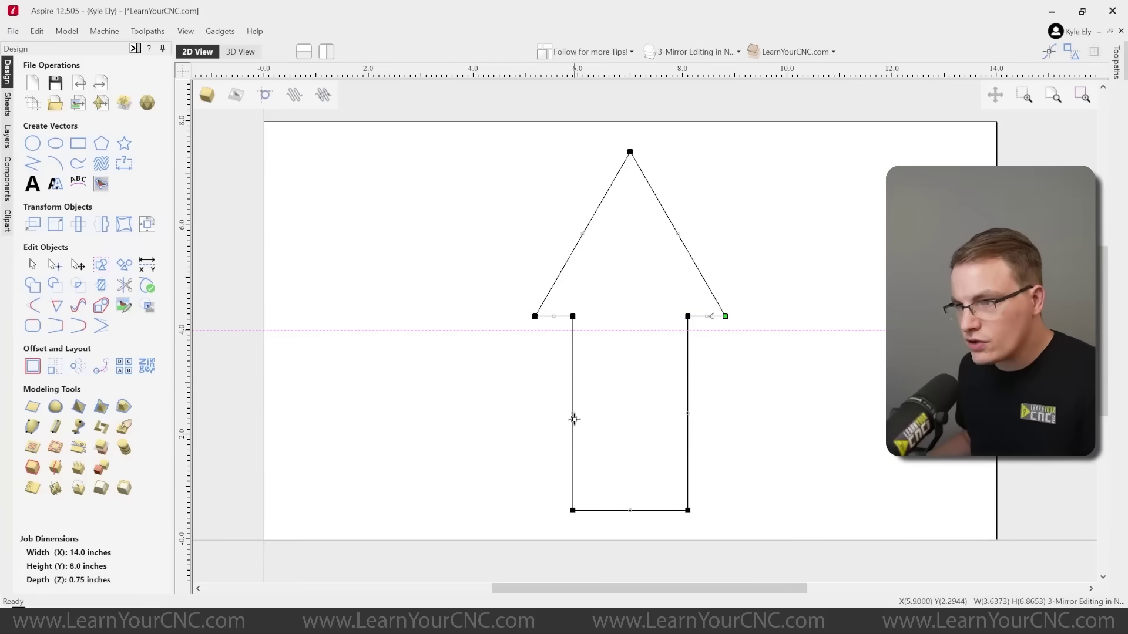
{"action": "right_click", "coordinate": [535, 318]}
{"action": "left_click", "coordinate": [568, 420]}
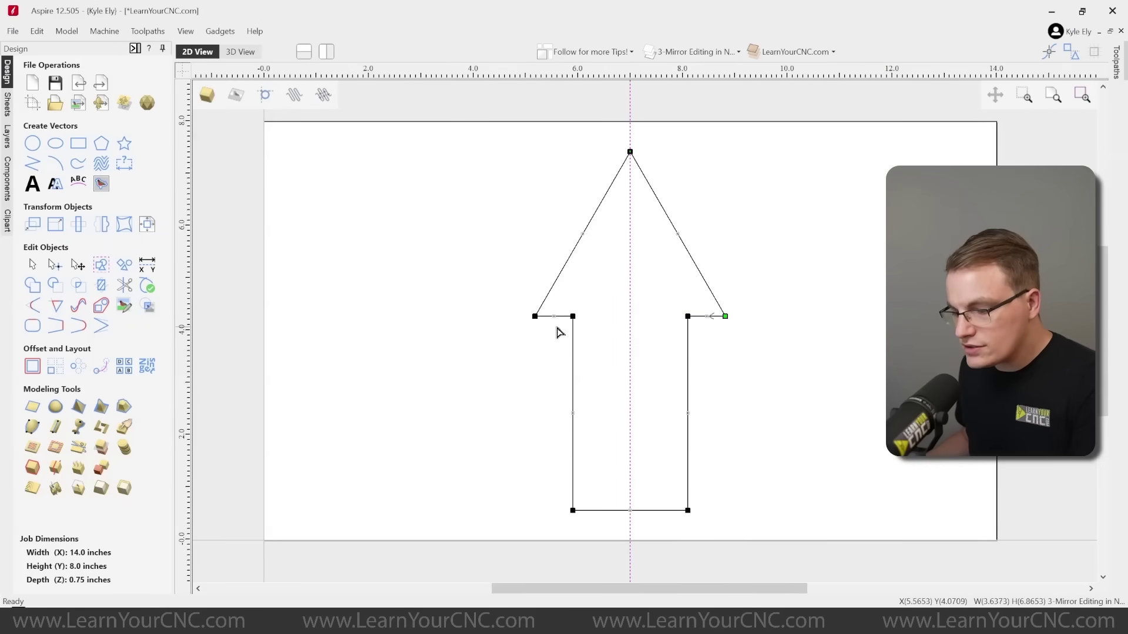
- Pull the arrowhead corners down and outward, then narrow and raise the four stem nodes
{"action": "key", "text": "shift"}
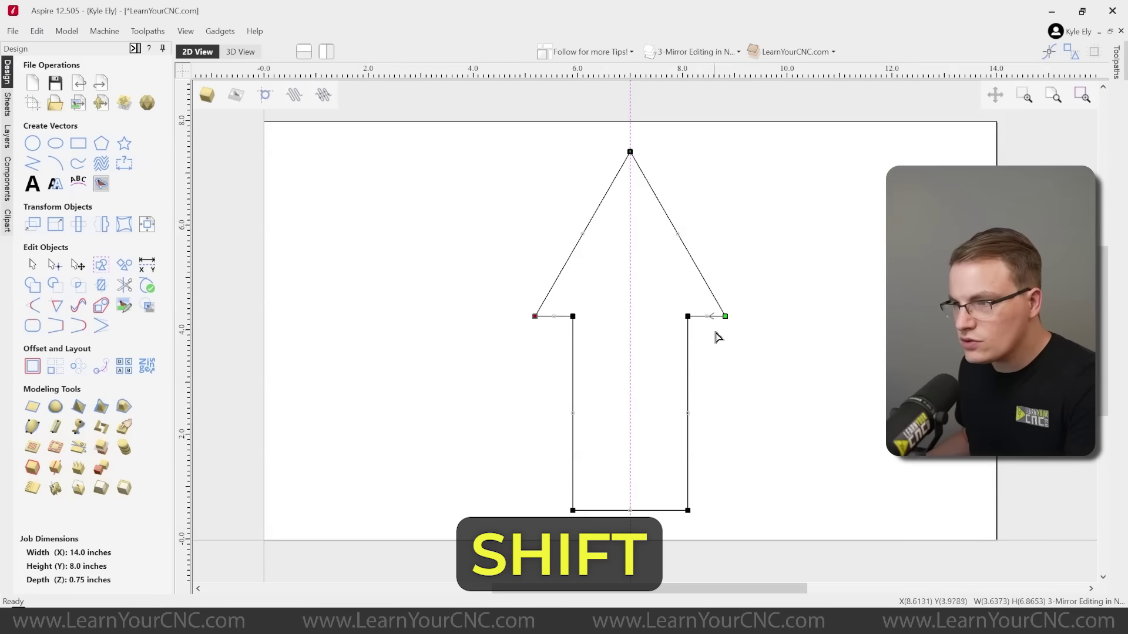
{"action": "left_click", "coordinate": [533, 317]}
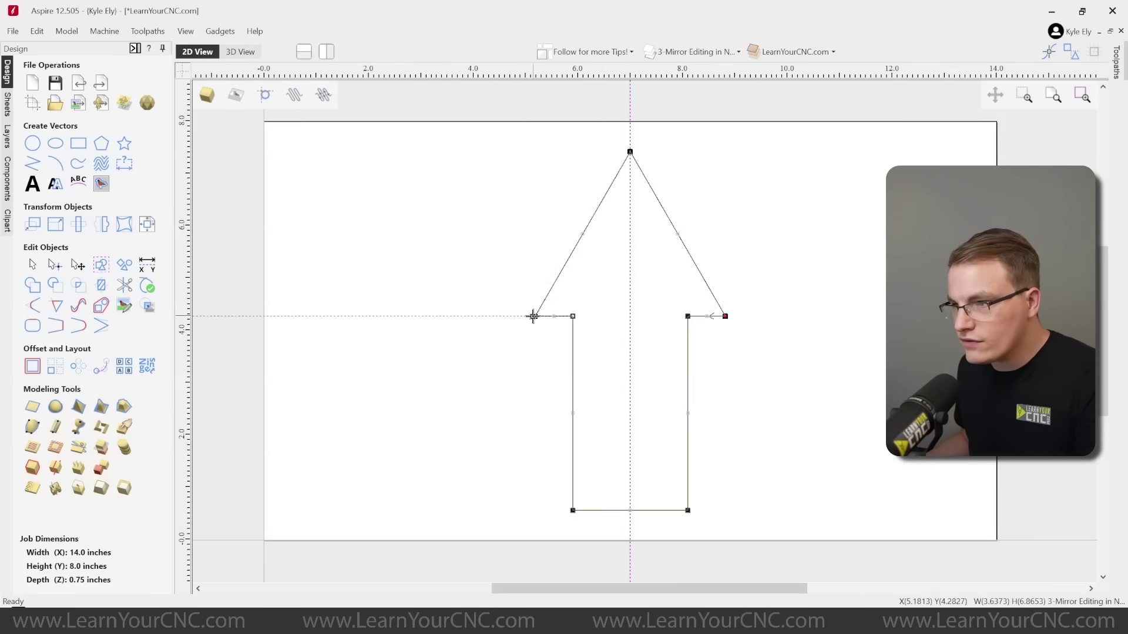
{"action": "left_click_drag", "start_coordinate": [533, 317], "coordinate": [498, 386]}
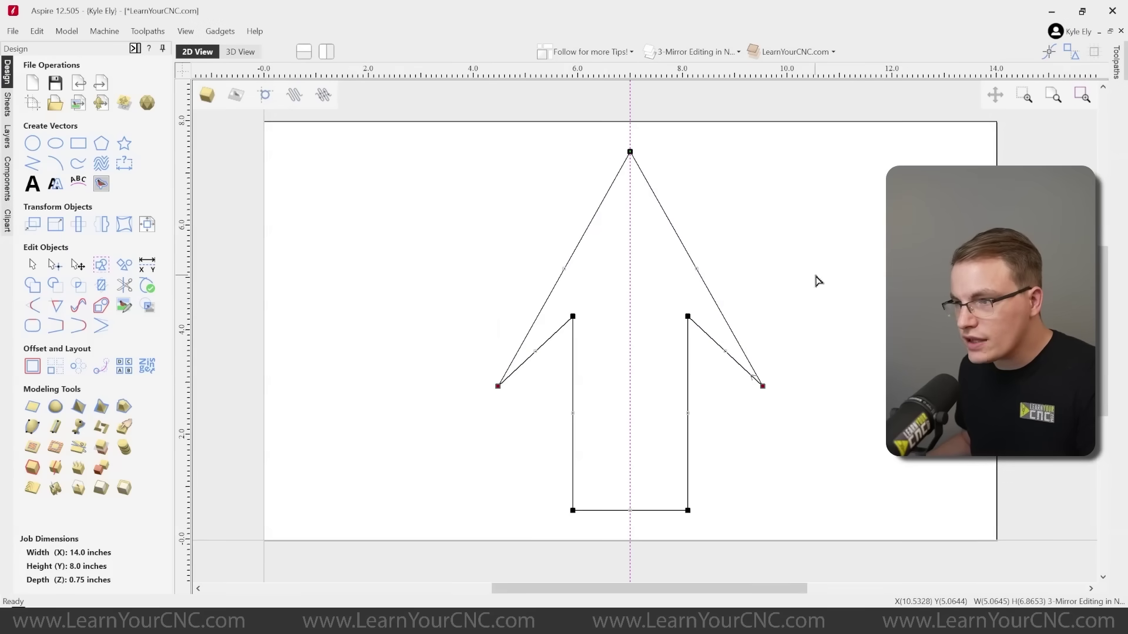
{"action": "left_click_drag", "start_coordinate": [816, 275], "coordinate": [459, 536]}
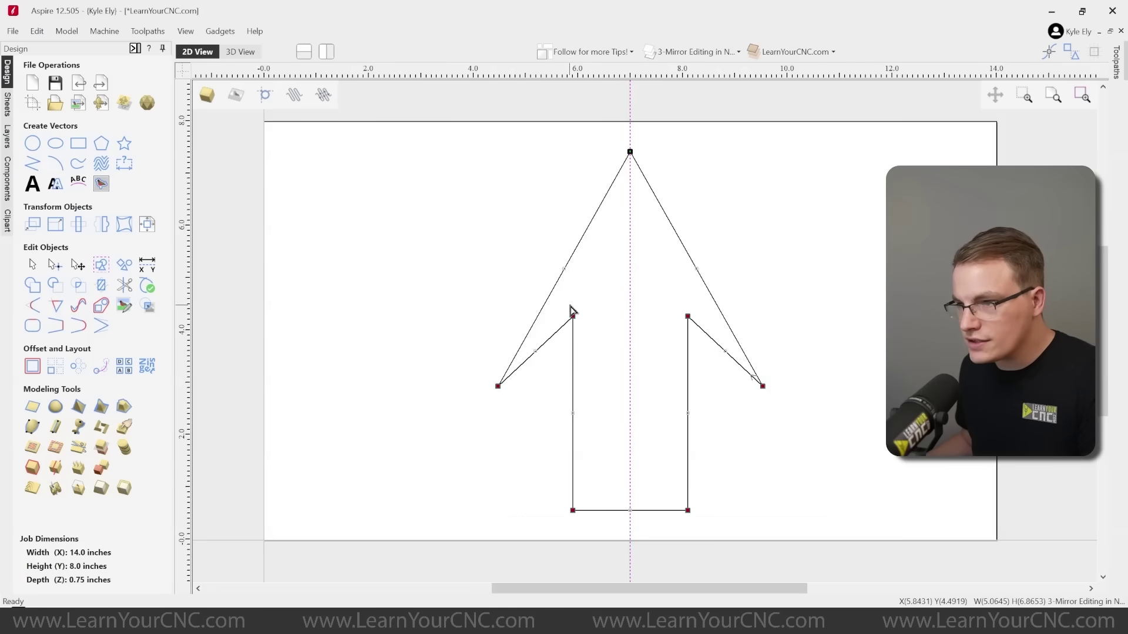
{"action": "left_click_drag", "start_coordinate": [570, 310], "coordinate": [614, 294]}
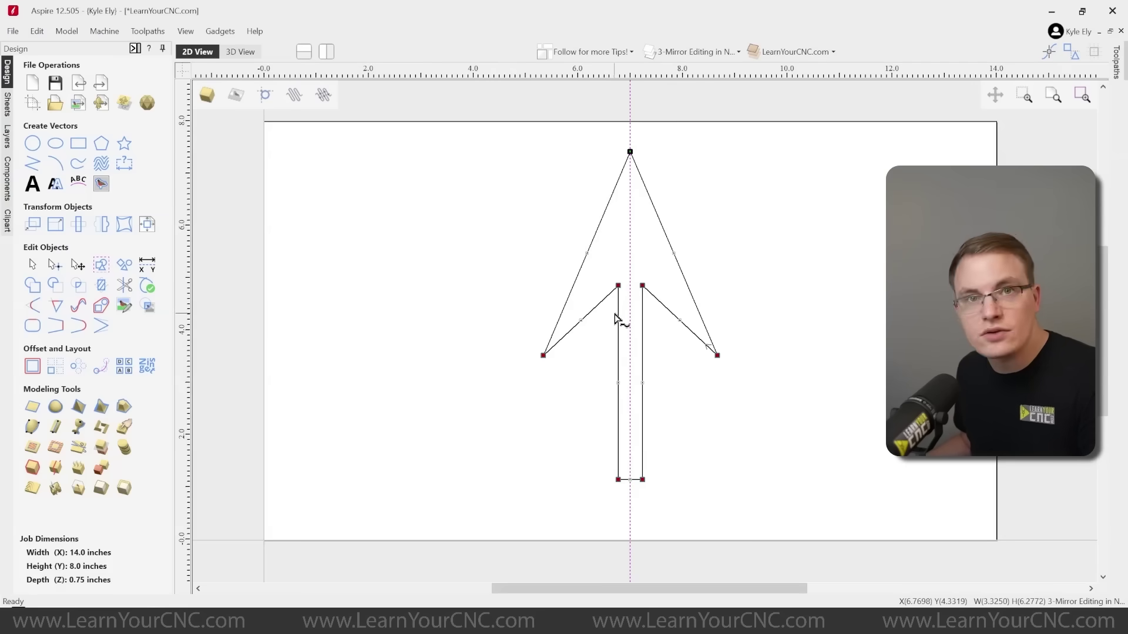
{"action": "left_click", "coordinate": [618, 257]}
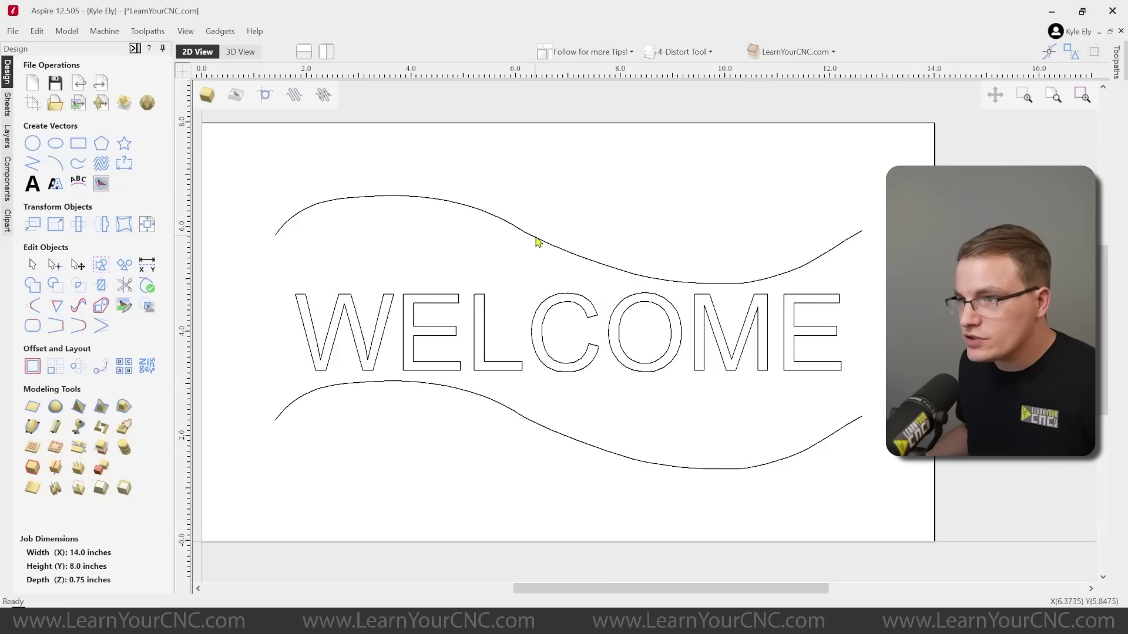
- Select the WELCOME lettering rather than the wavy curves and open Distort Object
{"action": "left_click", "coordinate": [536, 240]}
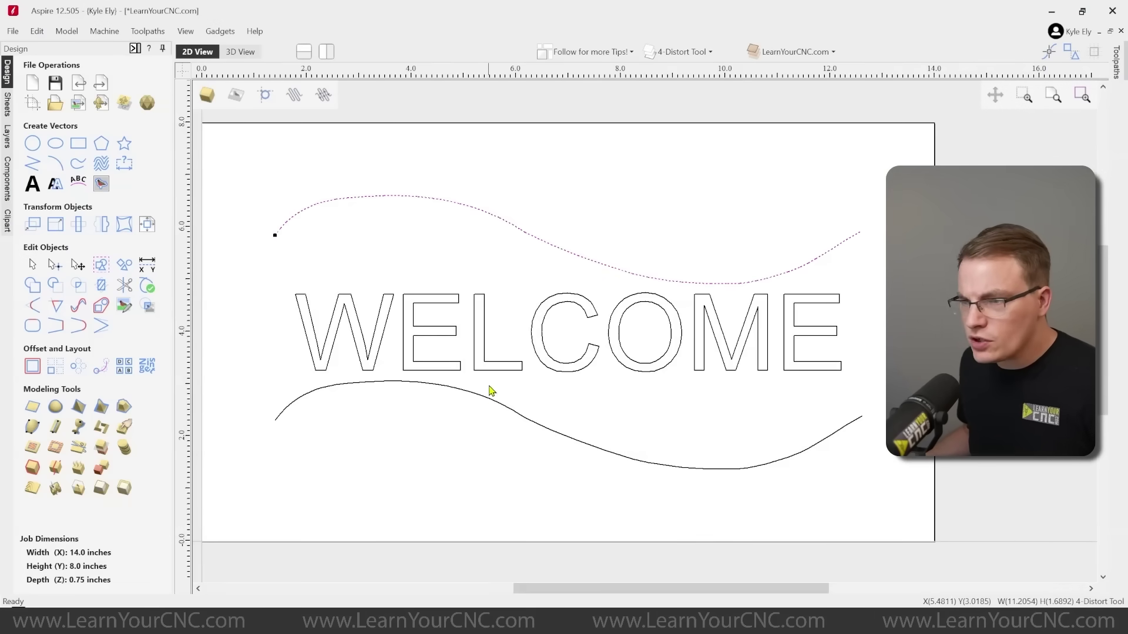
{"action": "left_click", "coordinate": [491, 403]}
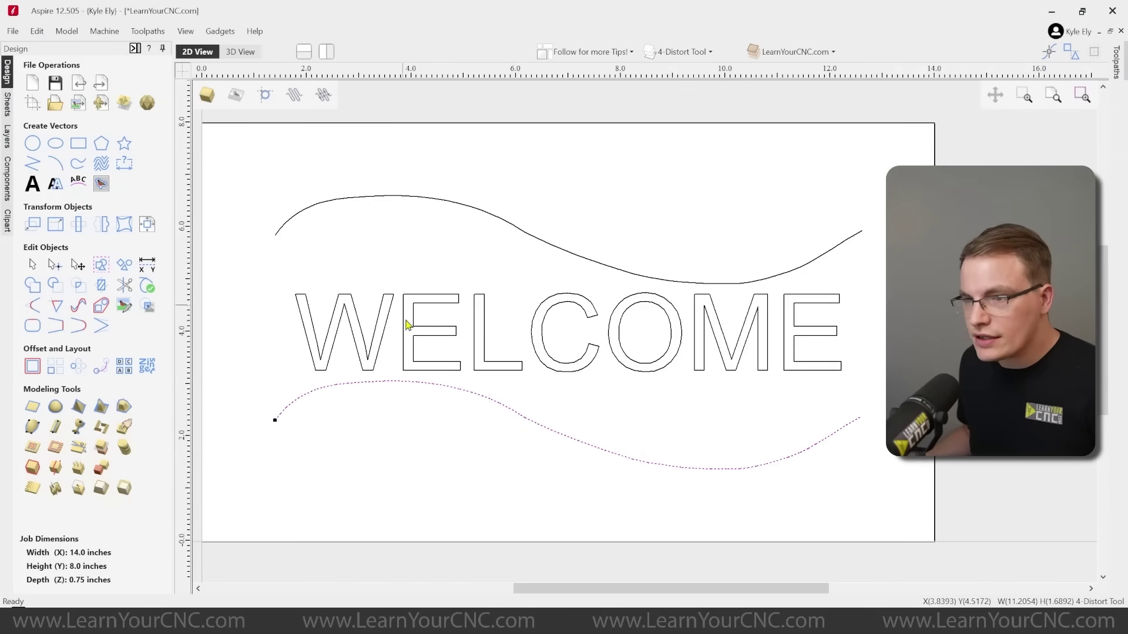
{"action": "left_click", "coordinate": [433, 317]}
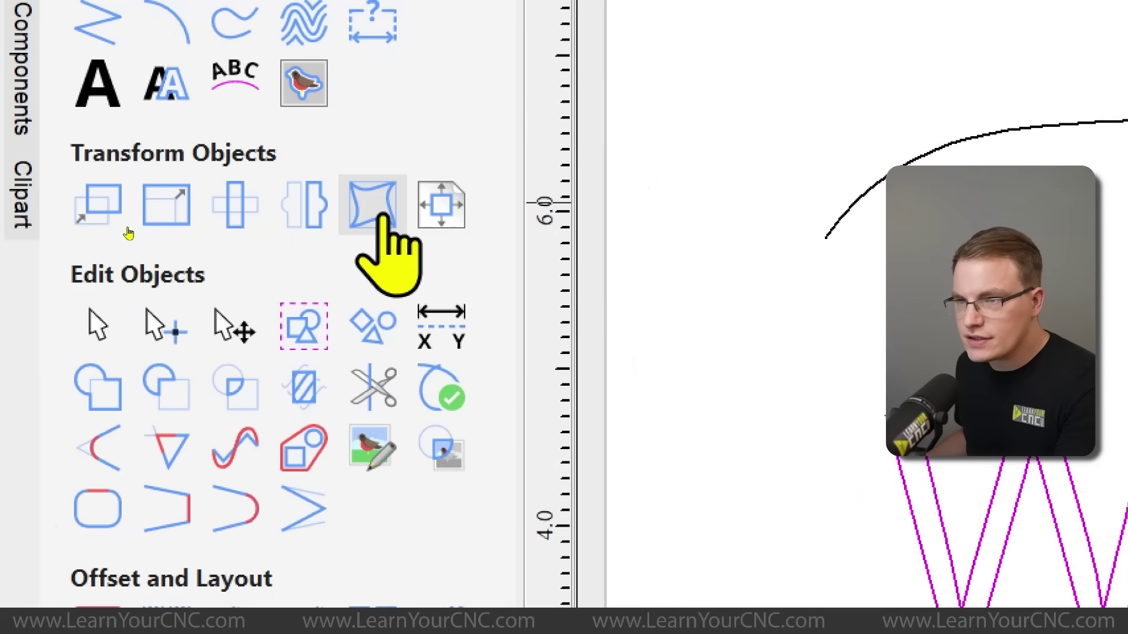
{"action": "left_click", "coordinate": [382, 219]}
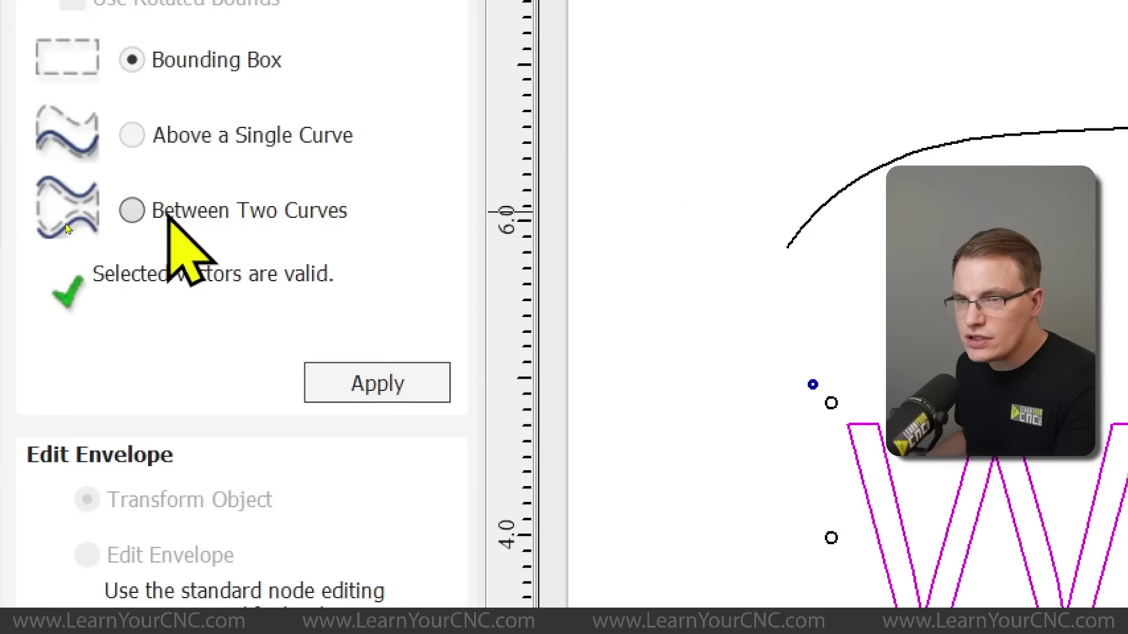
- Distort WELCOME Between Two Curves, using the lower and upper wavy curves as edges
{"action": "left_click", "coordinate": [63, 223]}
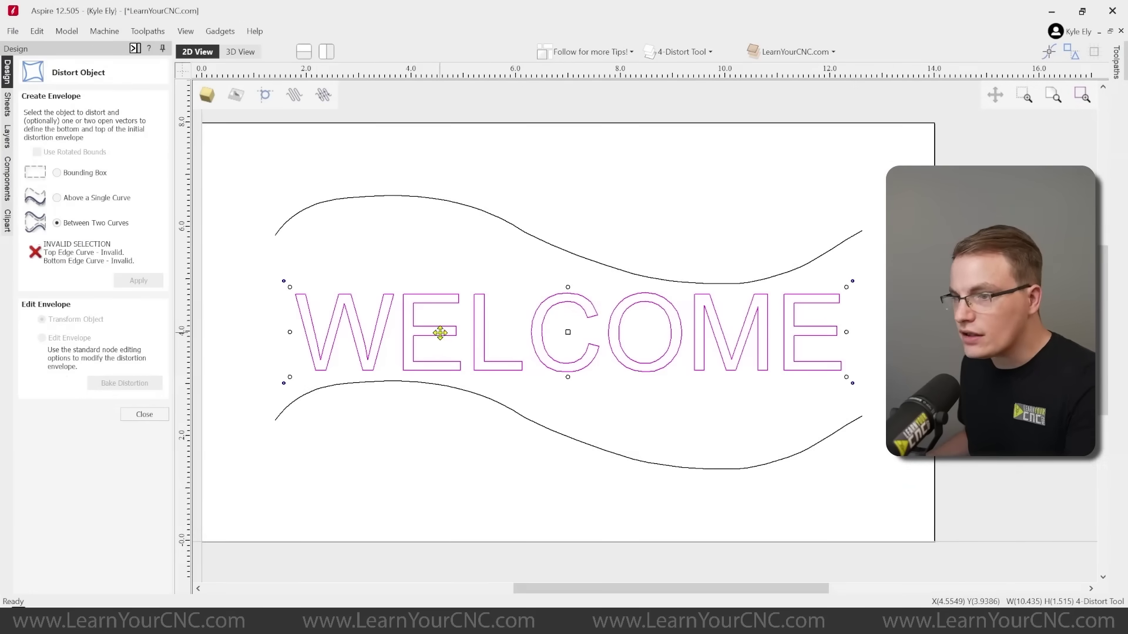
{"action": "left_click", "coordinate": [416, 383], "text": "shift"}
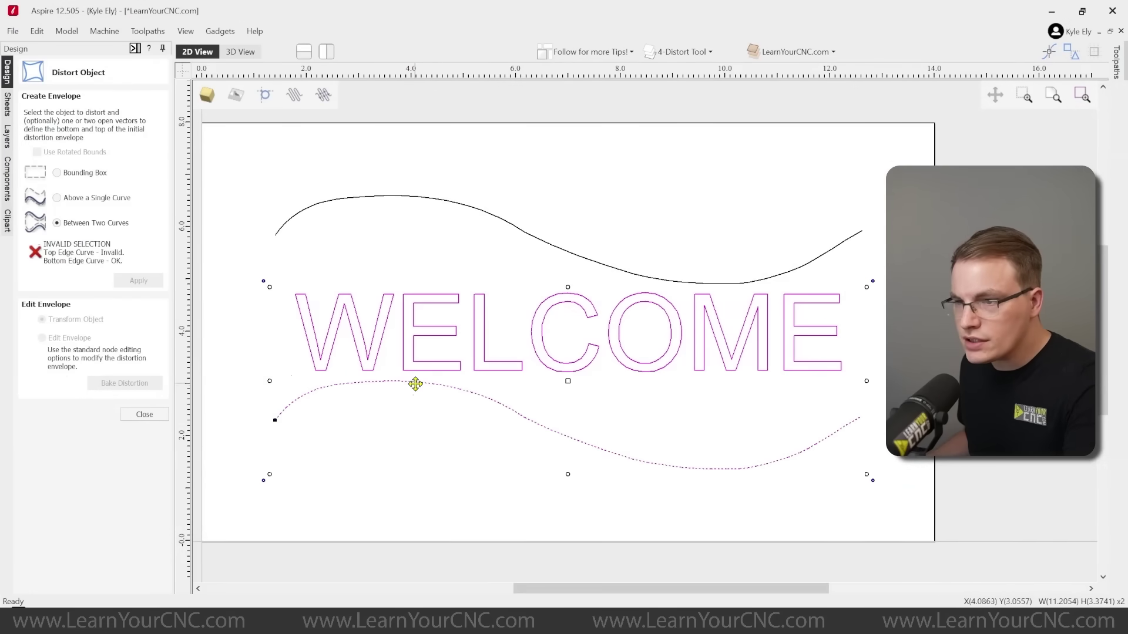
{"action": "left_click", "coordinate": [412, 200], "text": "shift"}
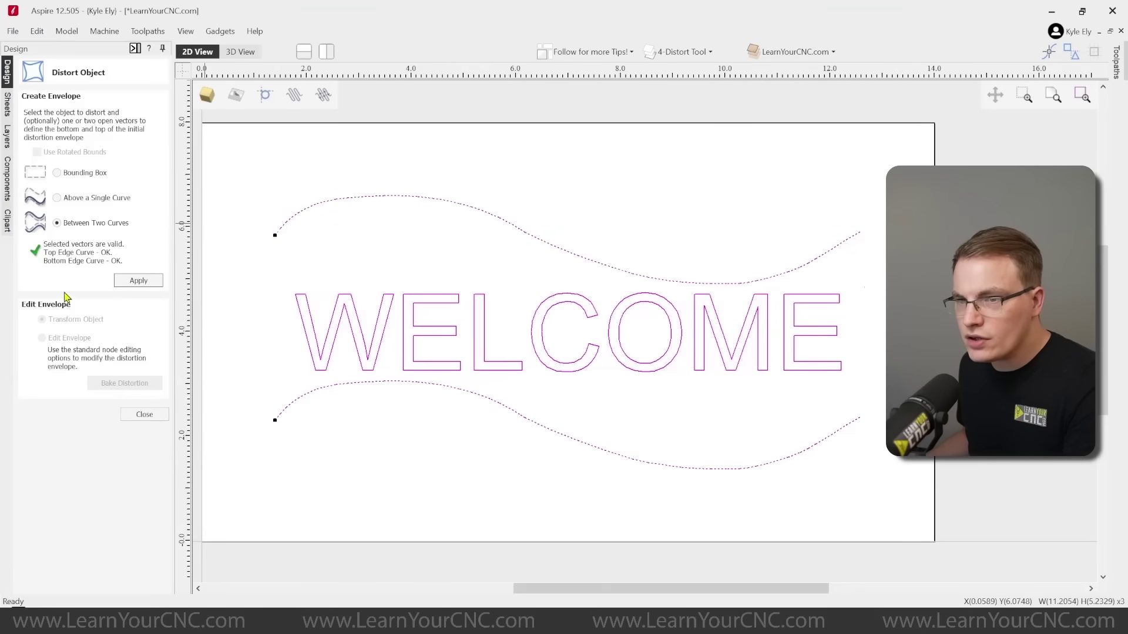
{"action": "left_click", "coordinate": [141, 282]}
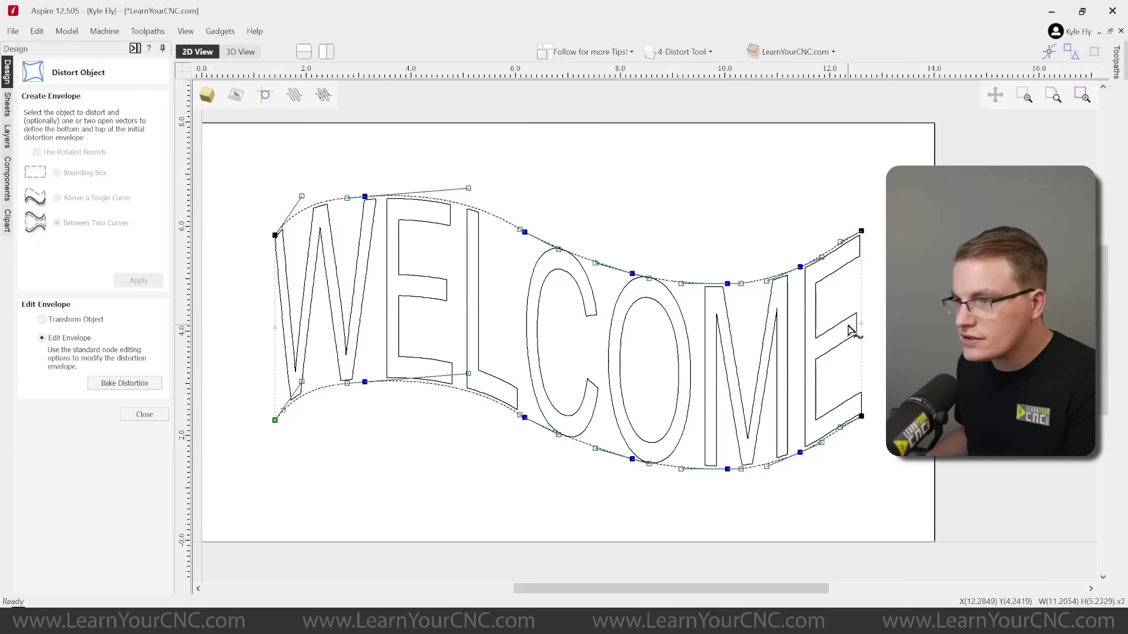
- Adjust the envelope's top-left corner, then bake the distortion and close the panel
{"action": "left_click_drag", "start_coordinate": [275, 235], "coordinate": [275, 172]}
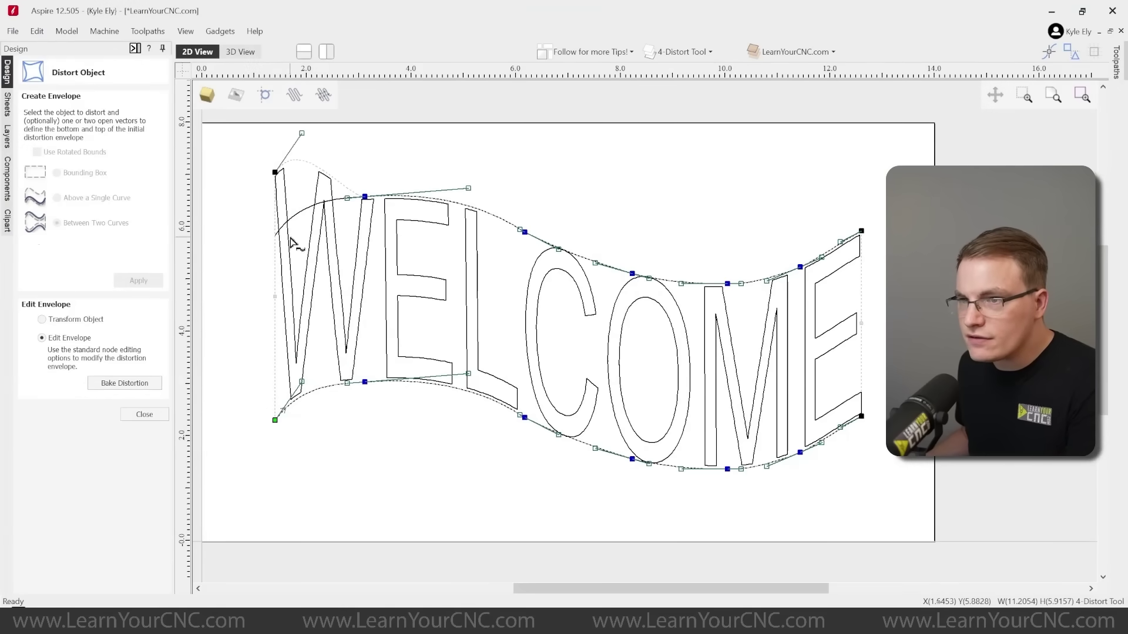
{"action": "left_click_drag", "start_coordinate": [271, 244], "coordinate": [272, 177]}
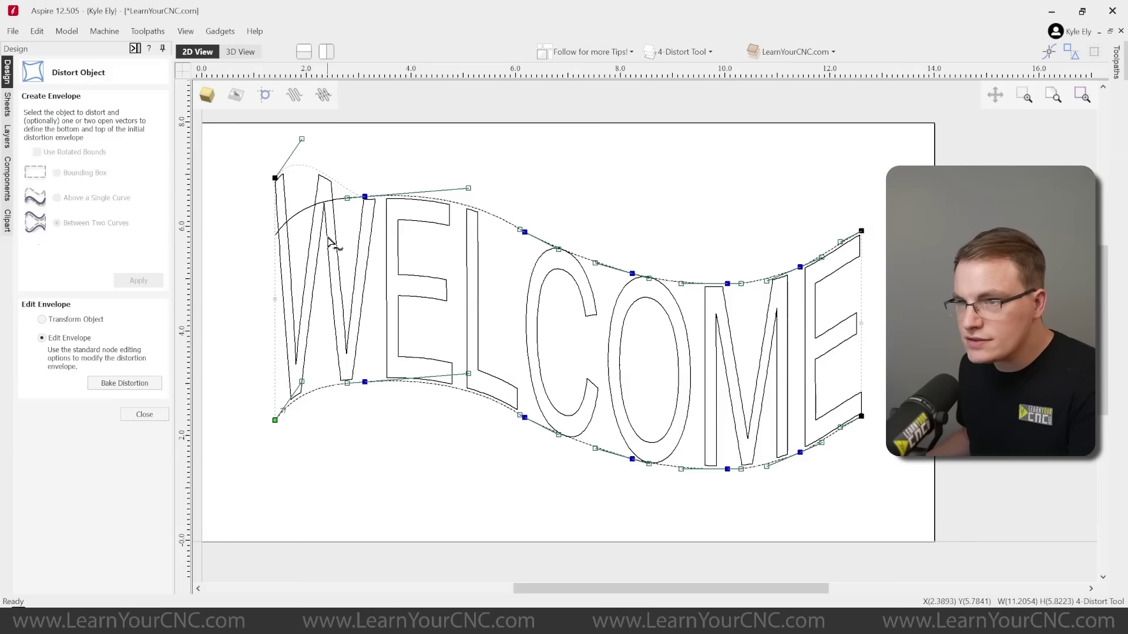
{"action": "left_click_drag", "start_coordinate": [329, 241], "coordinate": [314, 237]}
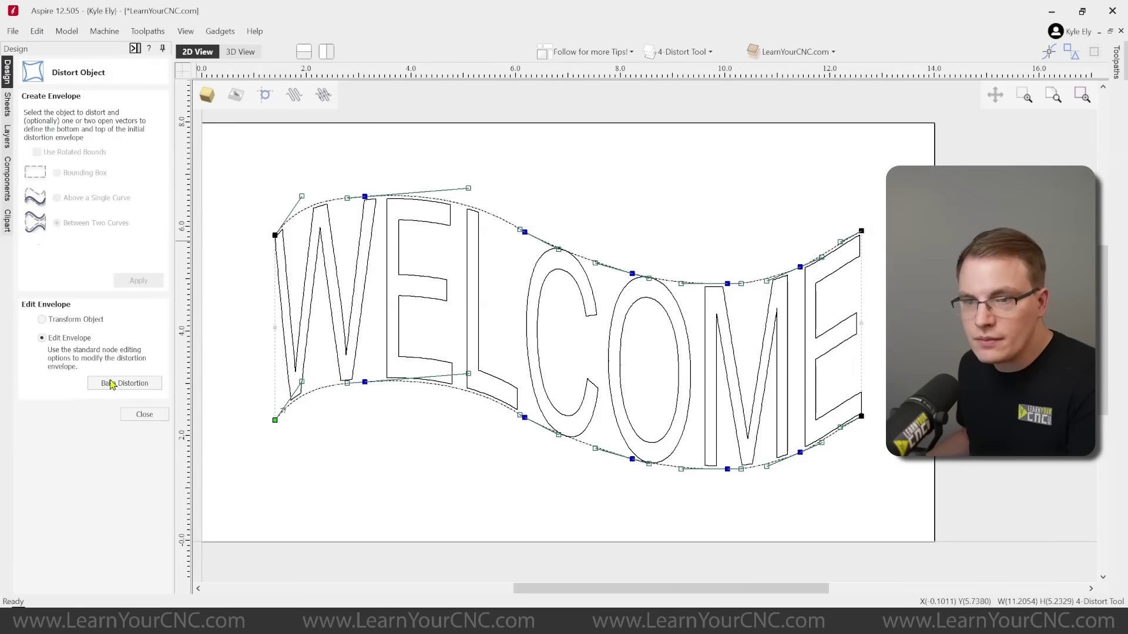
{"action": "left_click", "coordinate": [144, 415]}
{"action": "left_click", "coordinate": [453, 318]}
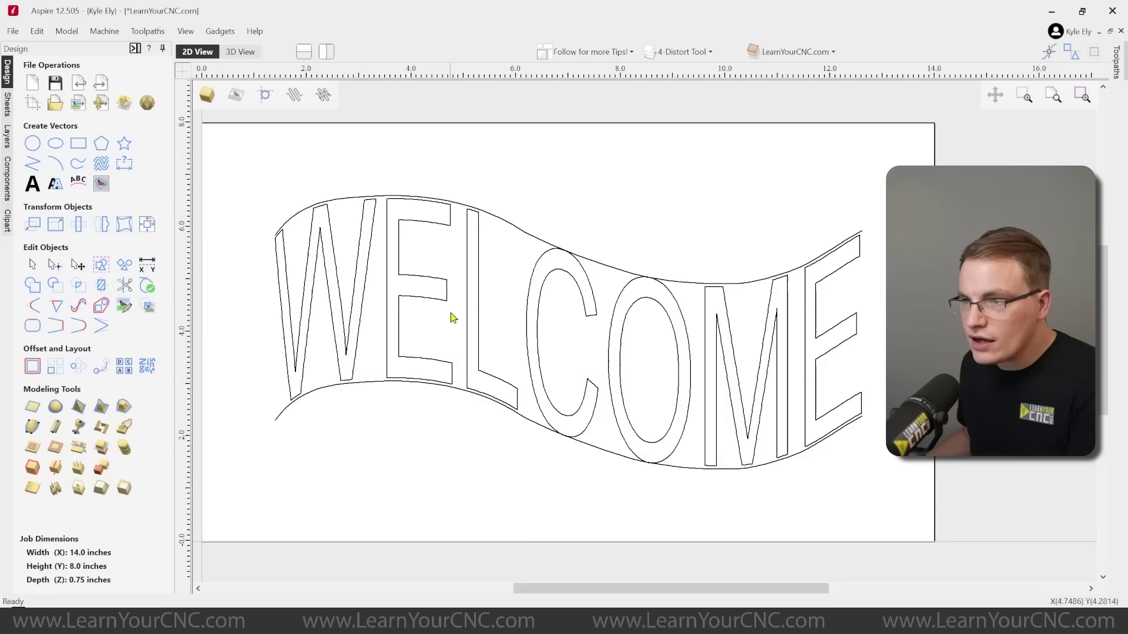
{"action": "left_click", "coordinate": [447, 295]}
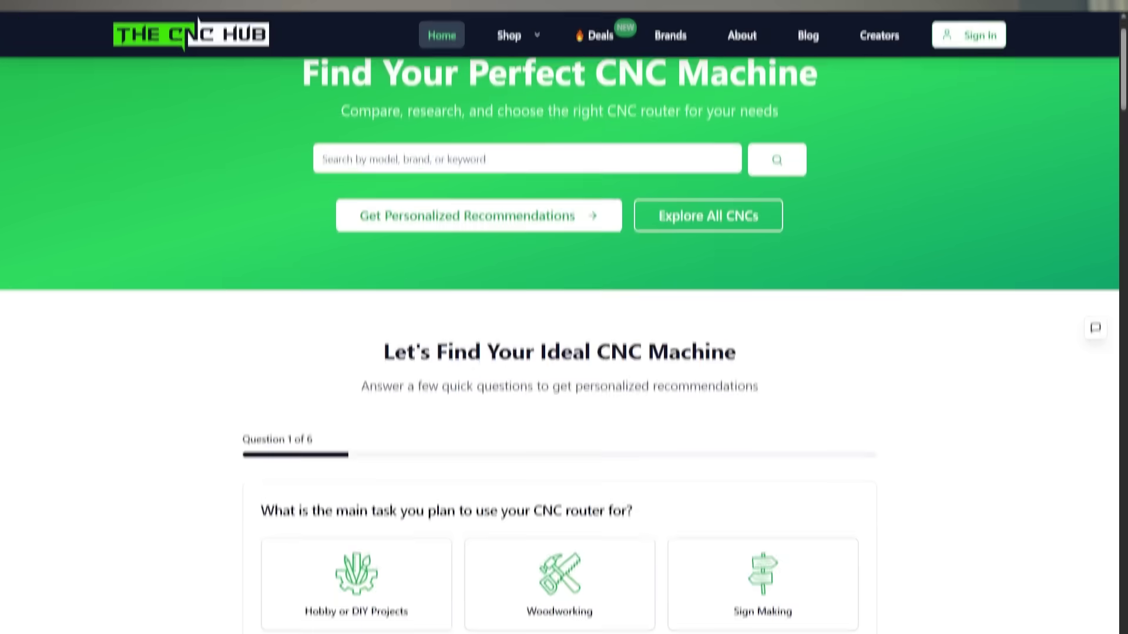
- Scroll through The CNC Hub's home, Shop and Brands pages to view manufacturer machine counts
{"action": "scroll", "coordinate": [564, 317], "scroll_direction": "down", "scroll_amount": 2}
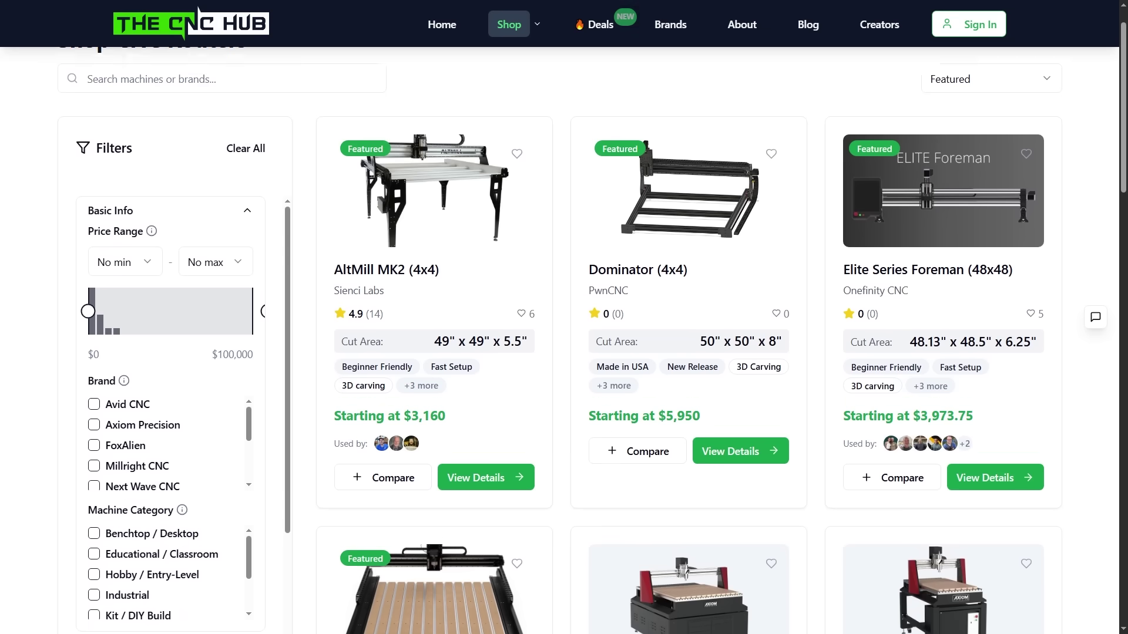
{"action": "scroll", "coordinate": [564, 341], "scroll_direction": "down", "scroll_amount": 2}
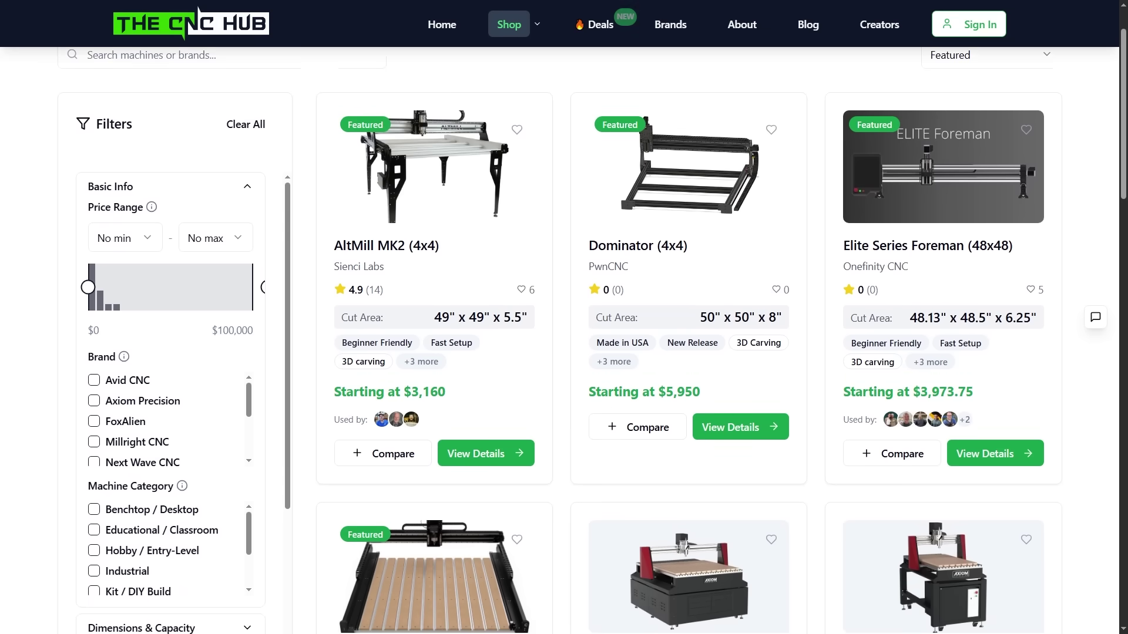
{"action": "scroll", "coordinate": [564, 340], "scroll_direction": "down", "scroll_amount": 2}
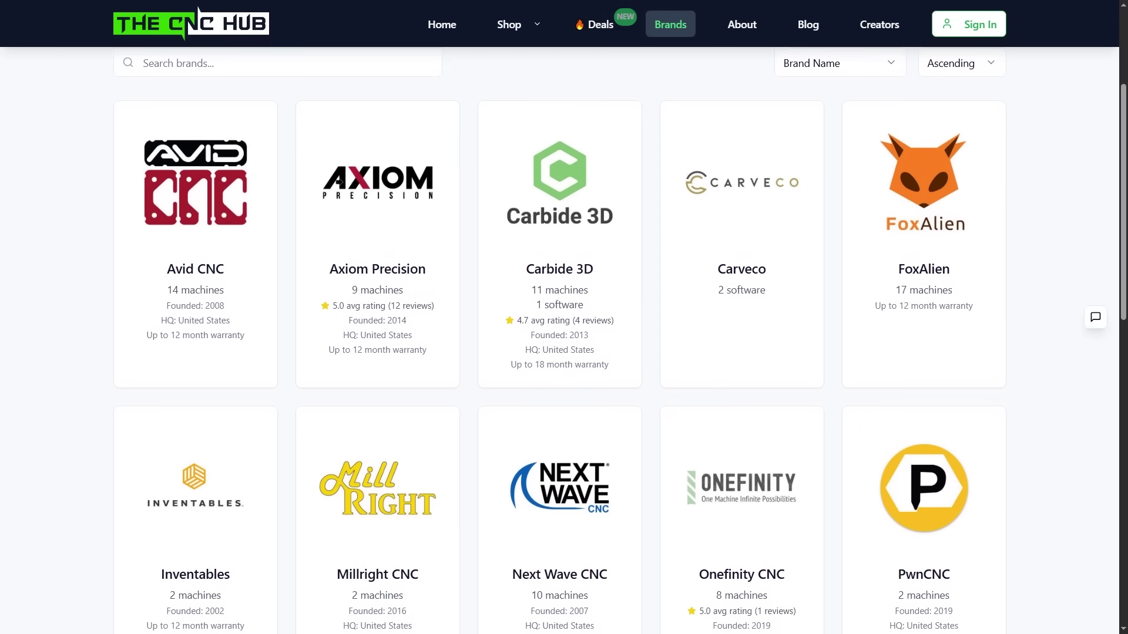
{"action": "scroll", "coordinate": [559, 340], "scroll_direction": "down", "scroll_amount": 2}
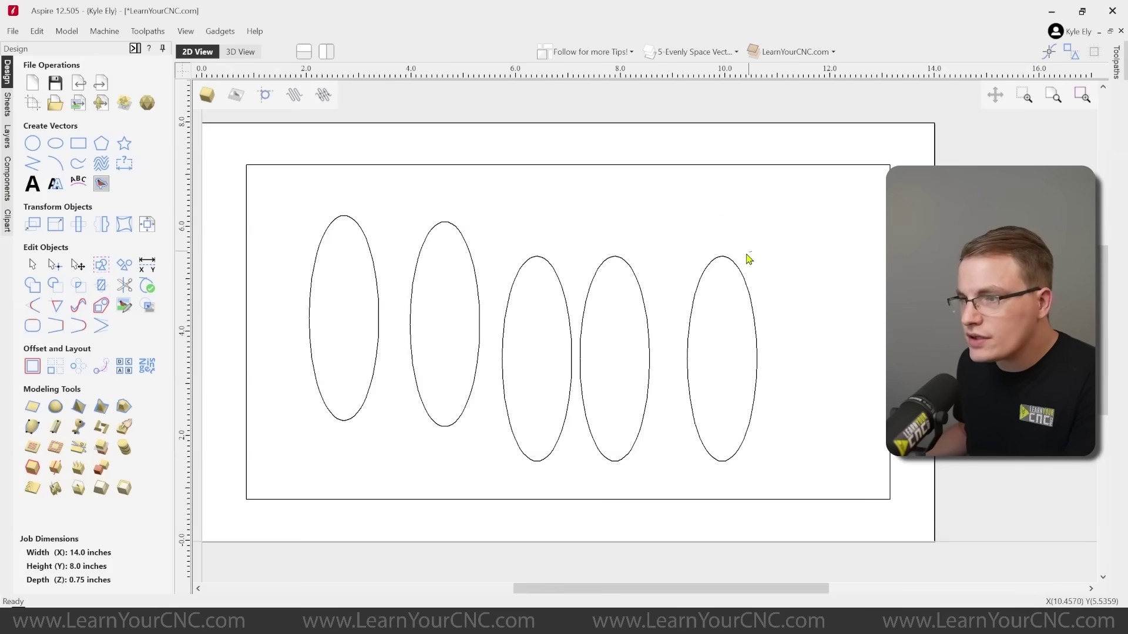
- Drag the leftmost ellipse down and slightly left, leaving the five-ellipse row uneven
{"action": "left_click_drag", "start_coordinate": [752, 251], "coordinate": [305, 365]}
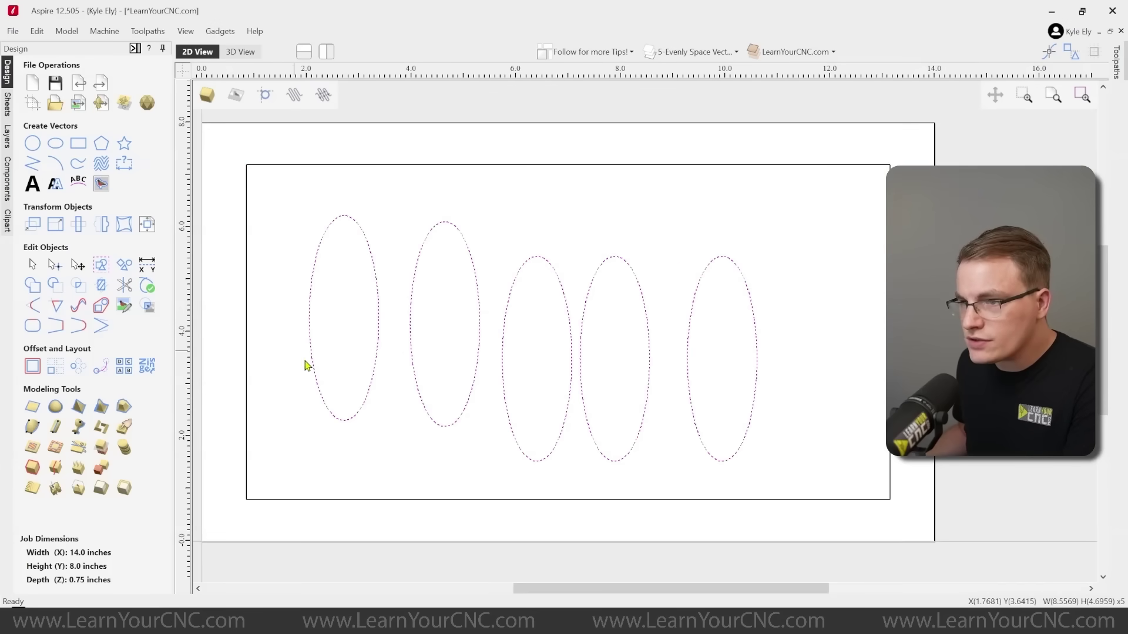
{"action": "left_click", "coordinate": [310, 166]}
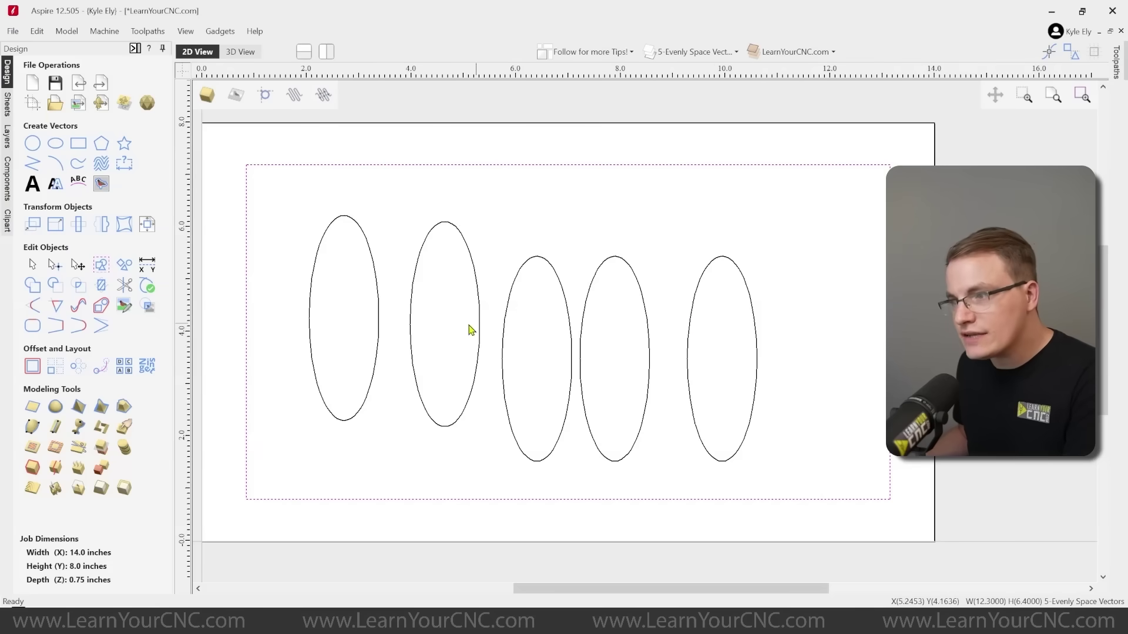
{"action": "left_click", "coordinate": [673, 298]}
{"action": "left_click", "coordinate": [377, 285]}
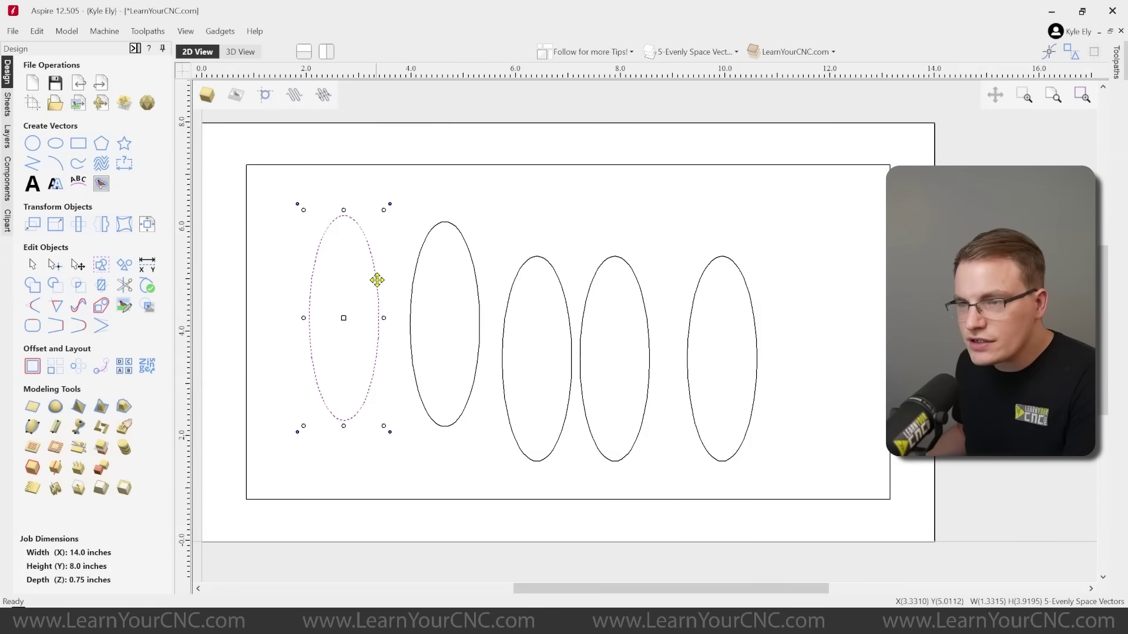
{"action": "left_click_drag", "start_coordinate": [373, 281], "coordinate": [365, 330]}
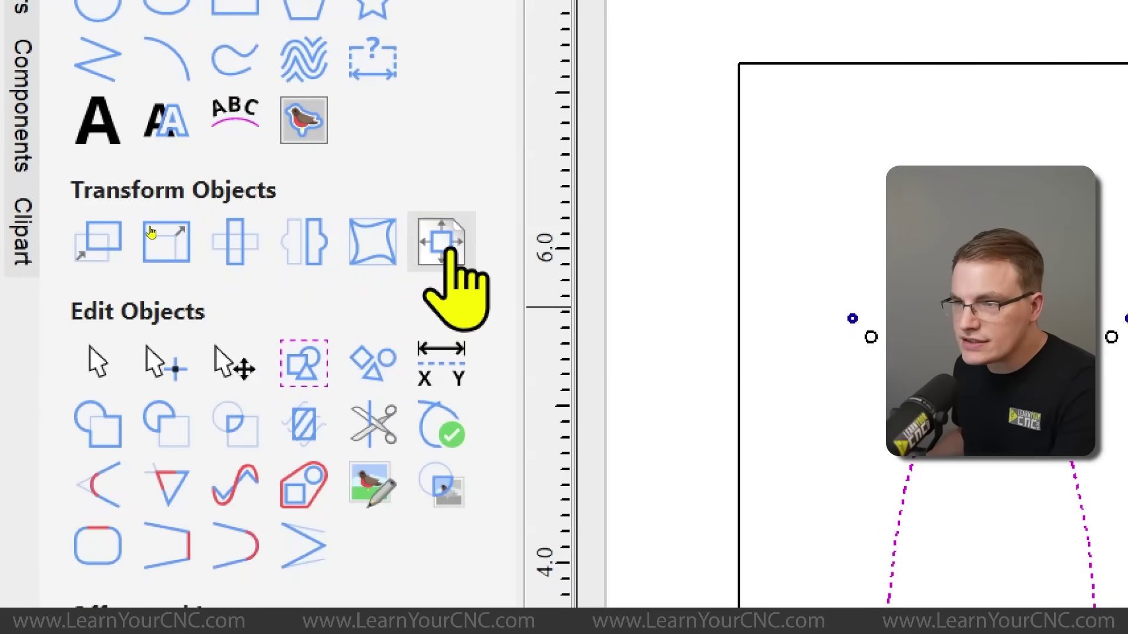
{"action": "left_click", "coordinate": [441, 241]}
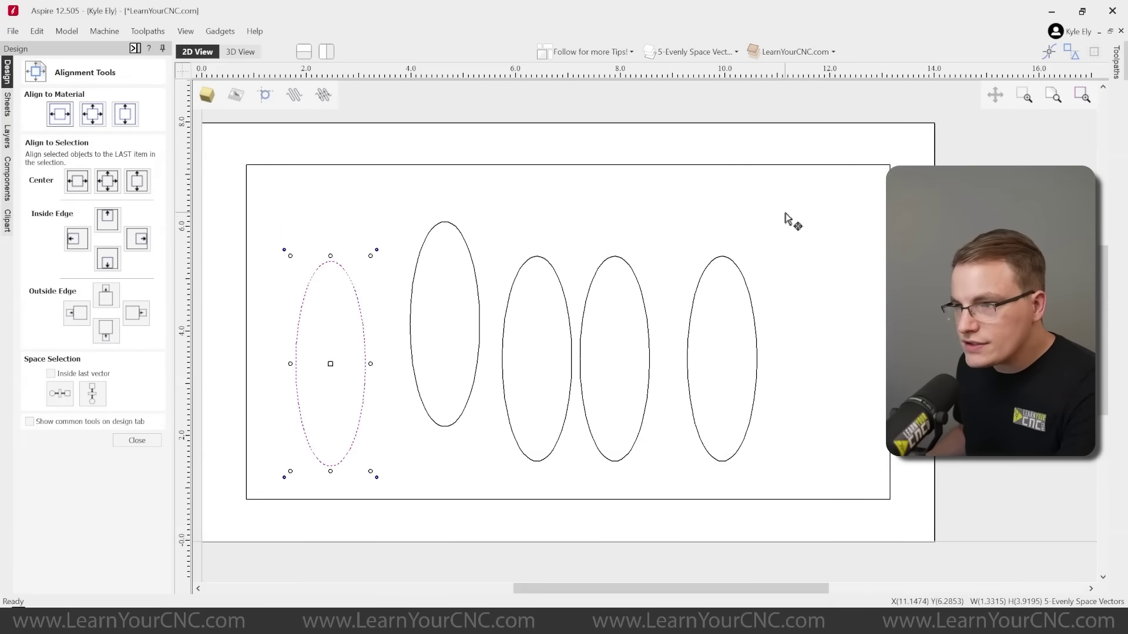
- Space the five ellipses evenly inside the border rectangle and align them on one horizontal centre line
{"action": "left_click_drag", "start_coordinate": [784, 213], "coordinate": [327, 445]}
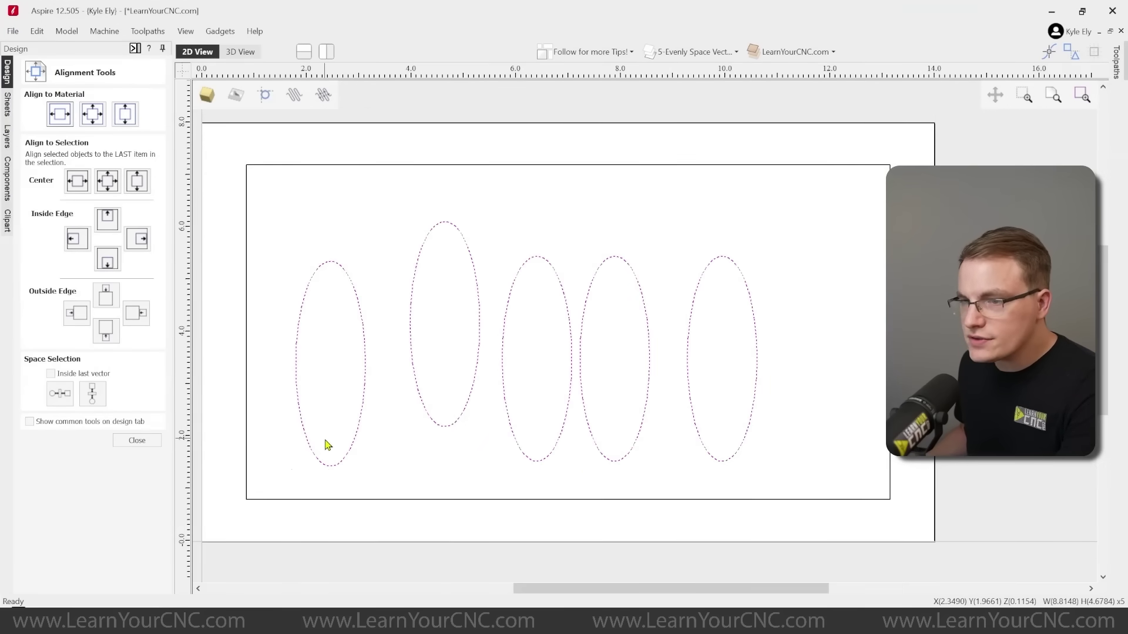
{"action": "key", "text": "shift"}
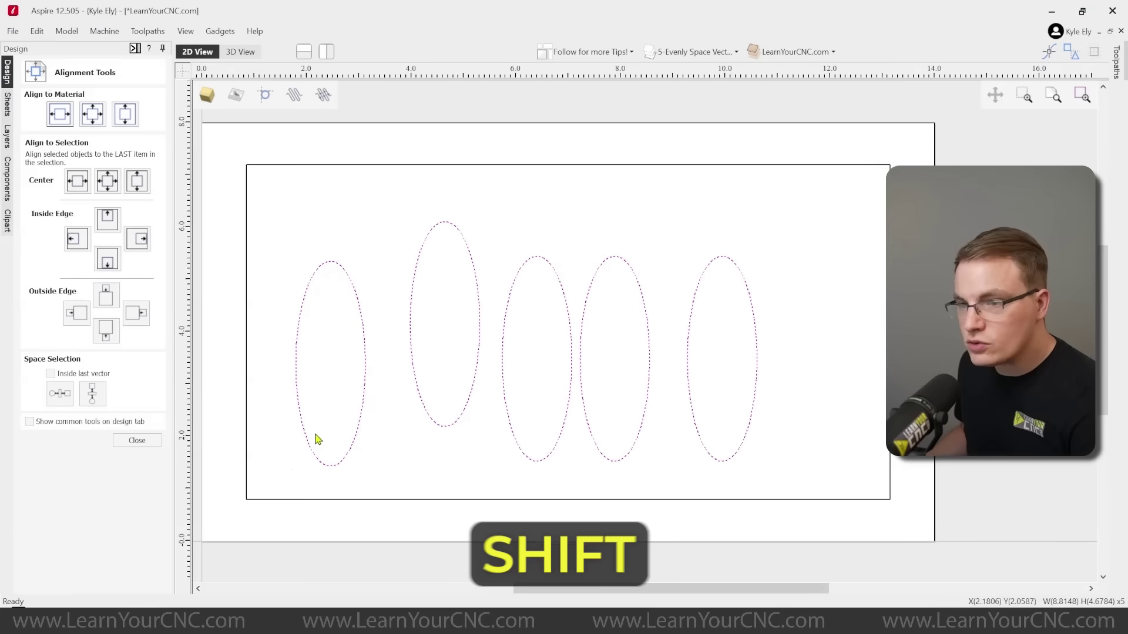
{"action": "left_click", "coordinate": [247, 265], "text": "shift"}
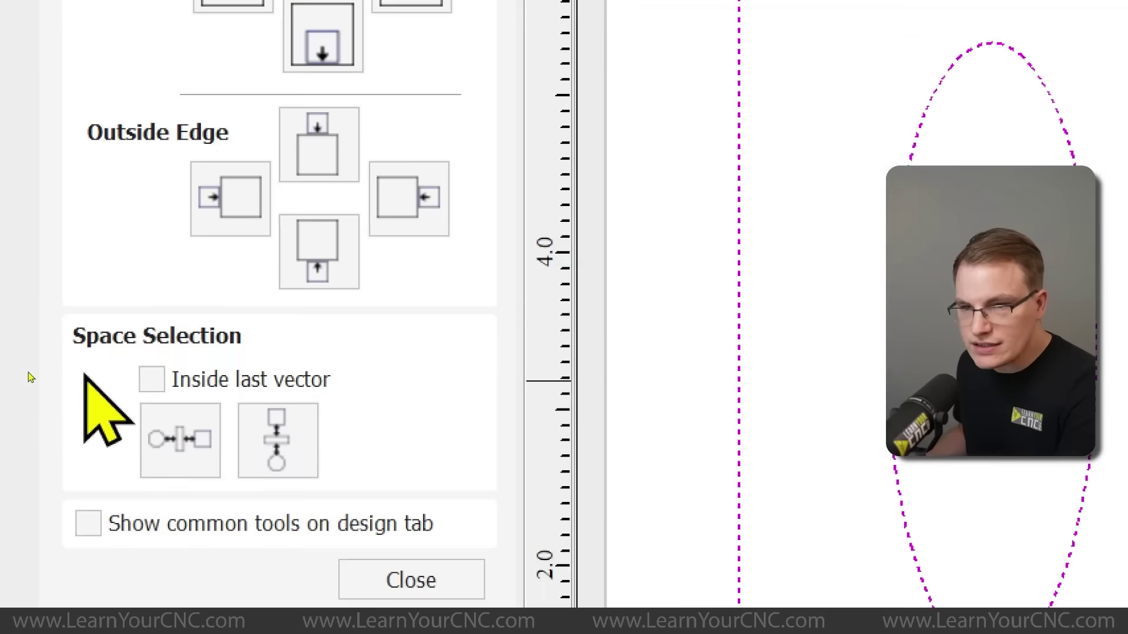
{"action": "left_click", "coordinate": [152, 379]}
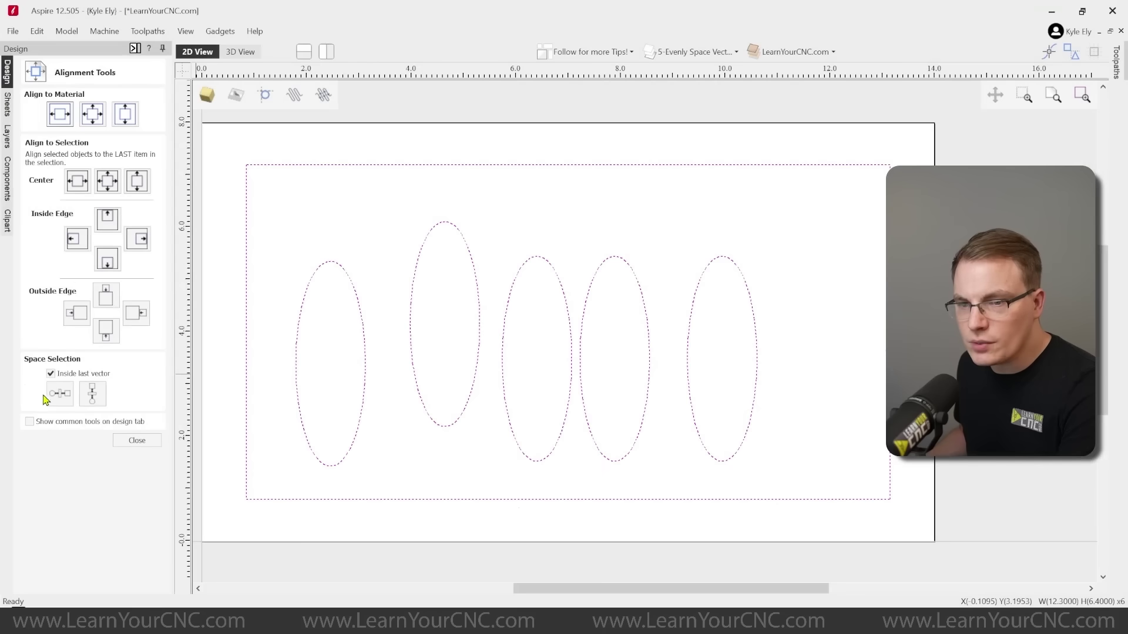
{"action": "left_click", "coordinate": [59, 394]}
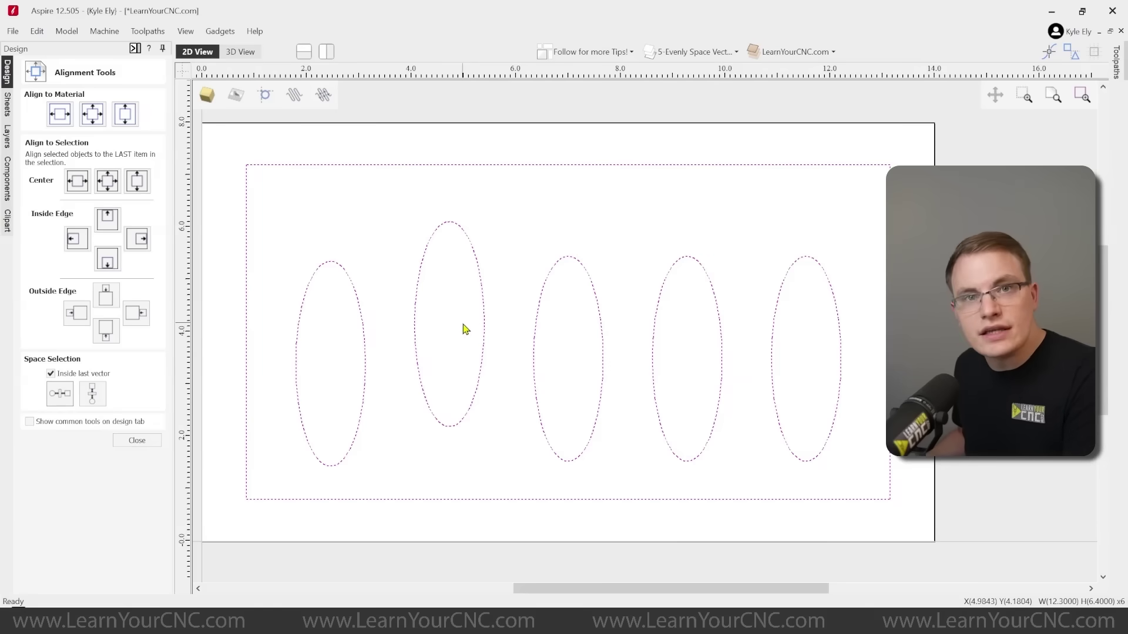
{"action": "left_click", "coordinate": [137, 182]}
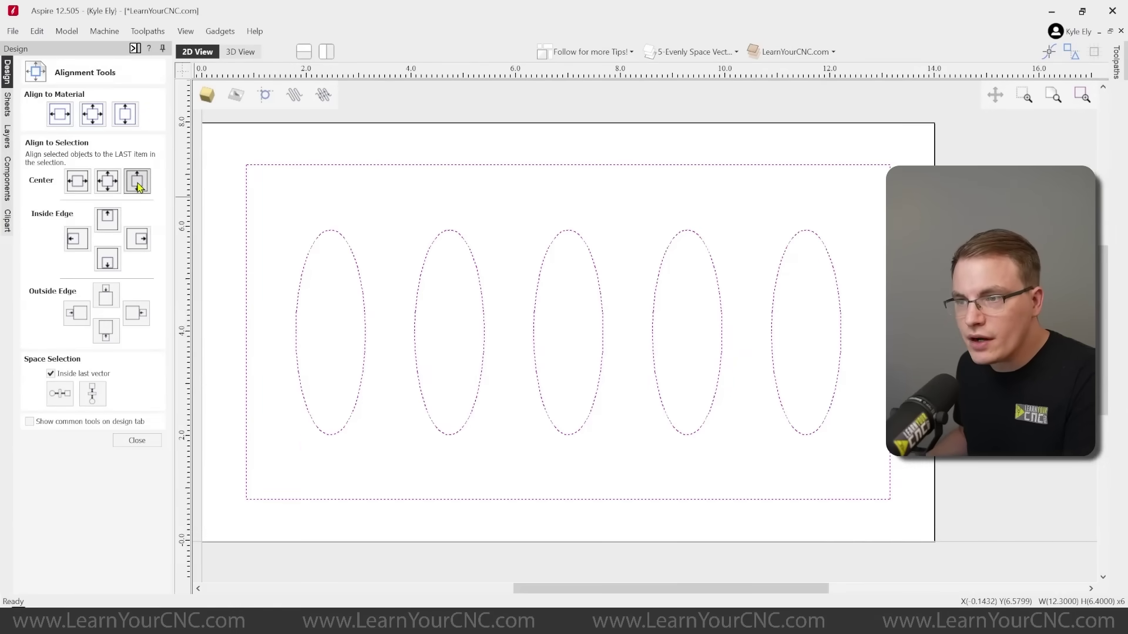
{"action": "left_click", "coordinate": [506, 296]}
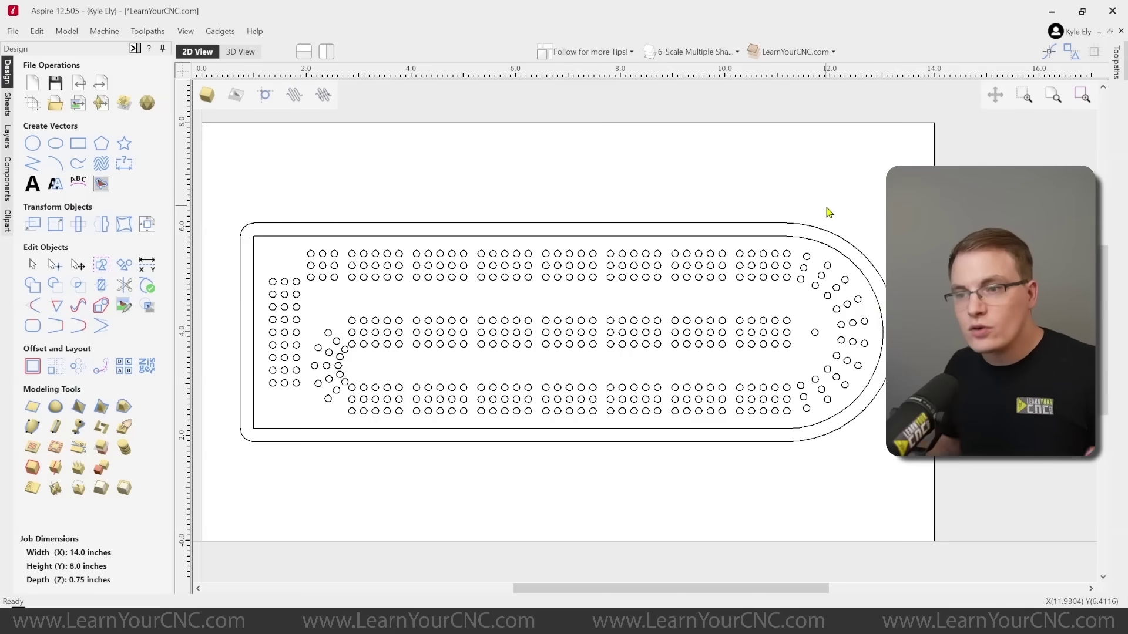
- Pick one peg-hole circle and extend the selection to all 397 matching peg holes
{"action": "left_click", "coordinate": [307, 258]}
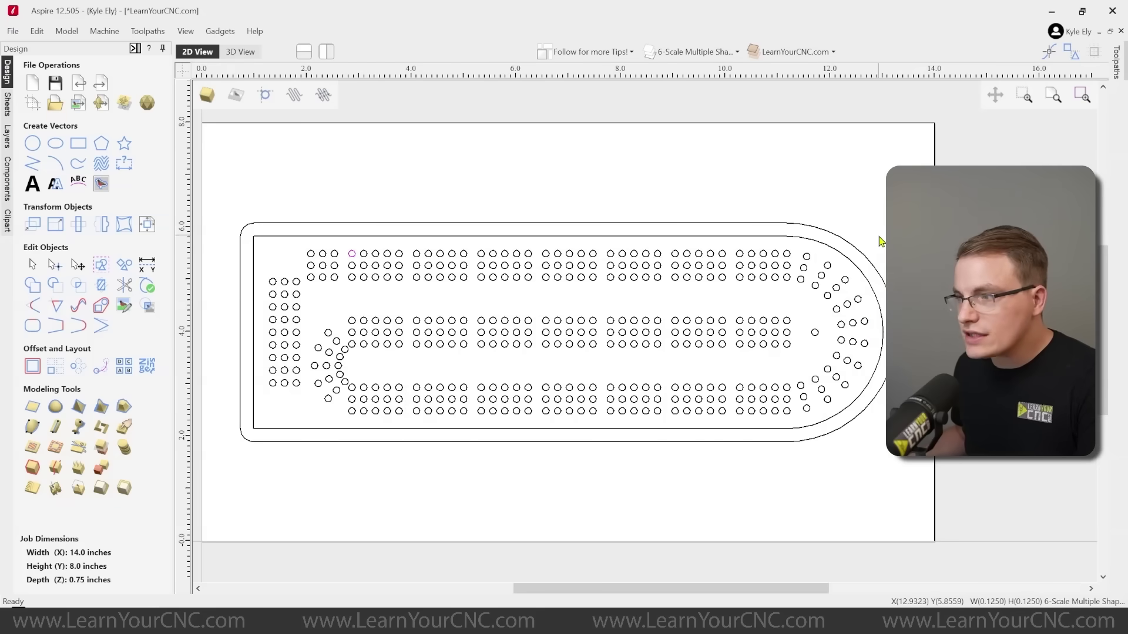
{"action": "key", "text": "ctrl+a"}
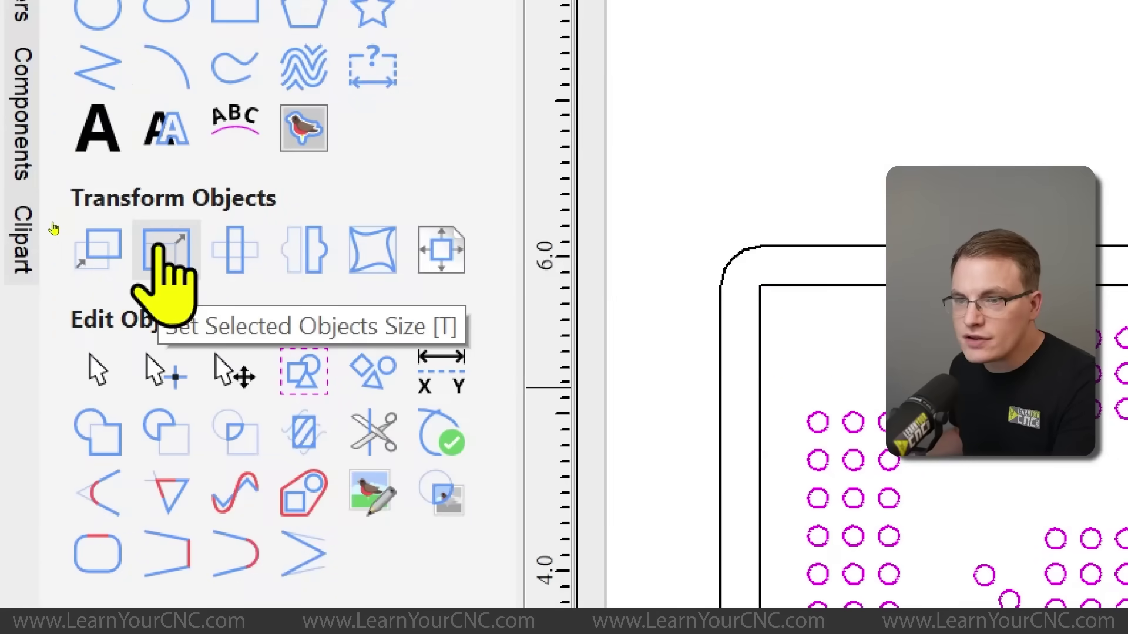
- Scale each selected peg hole individually to 0.25 inch wide and tall
{"action": "left_click", "coordinate": [166, 249]}
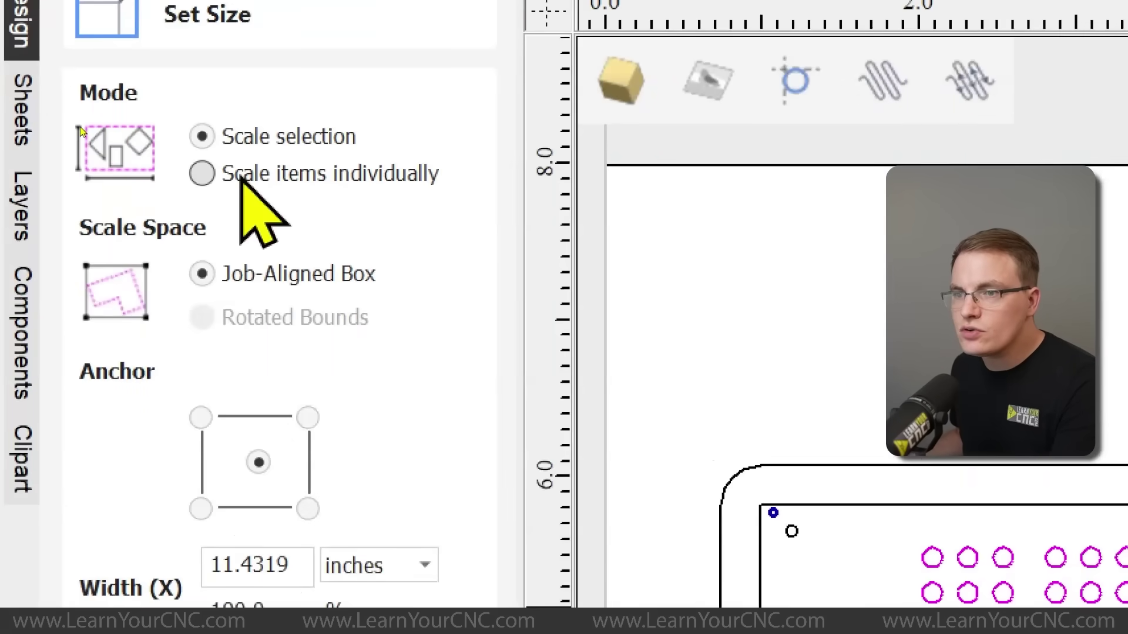
{"action": "left_click", "coordinate": [80, 127]}
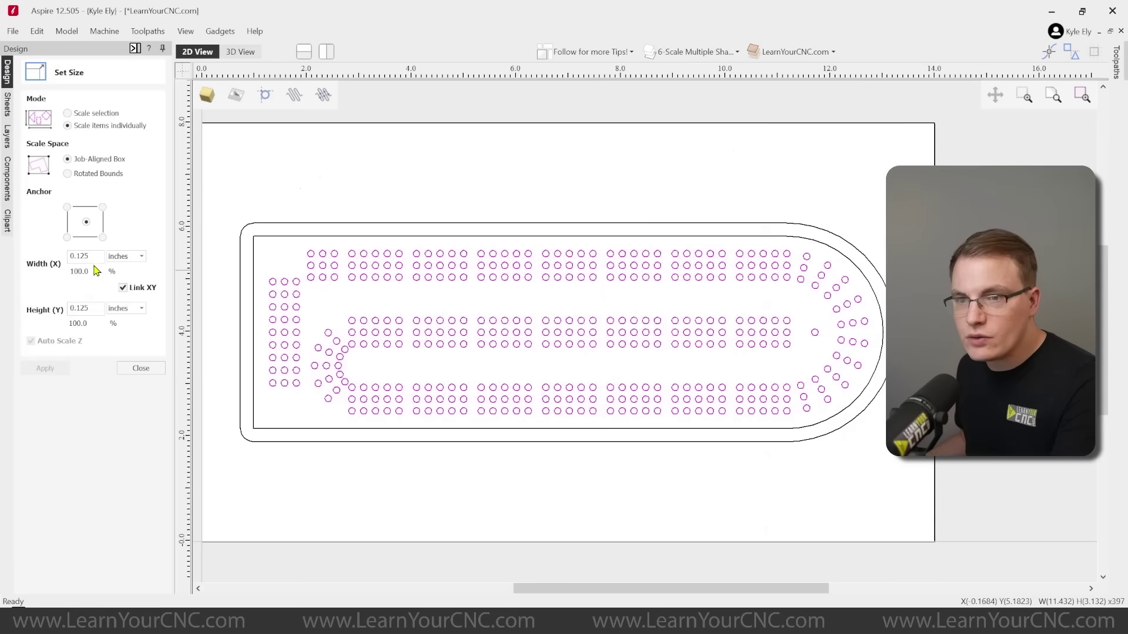
{"action": "left_click_drag", "start_coordinate": [265, 237], "coordinate": [242, 245]}
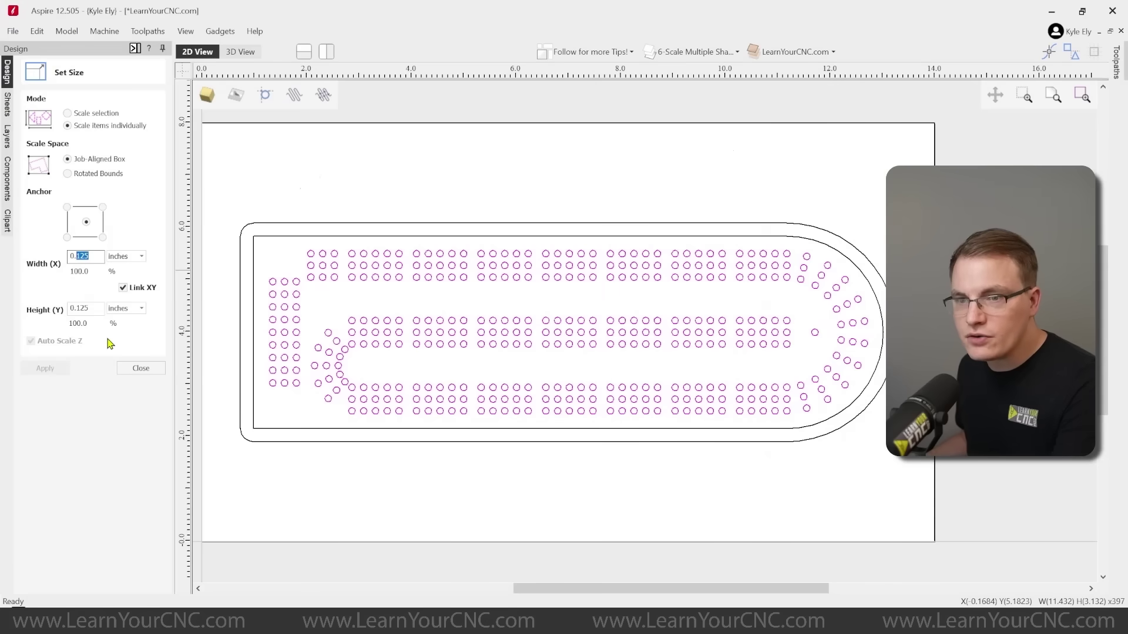
{"action": "type", "text": "1"}
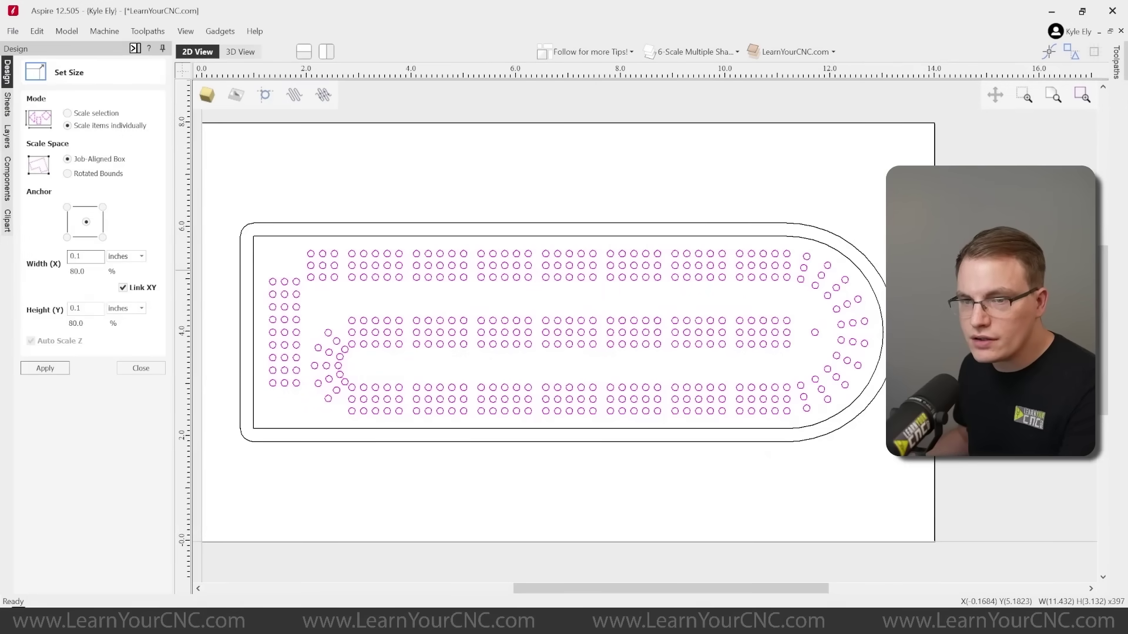
{"action": "left_click", "coordinate": [44, 368]}
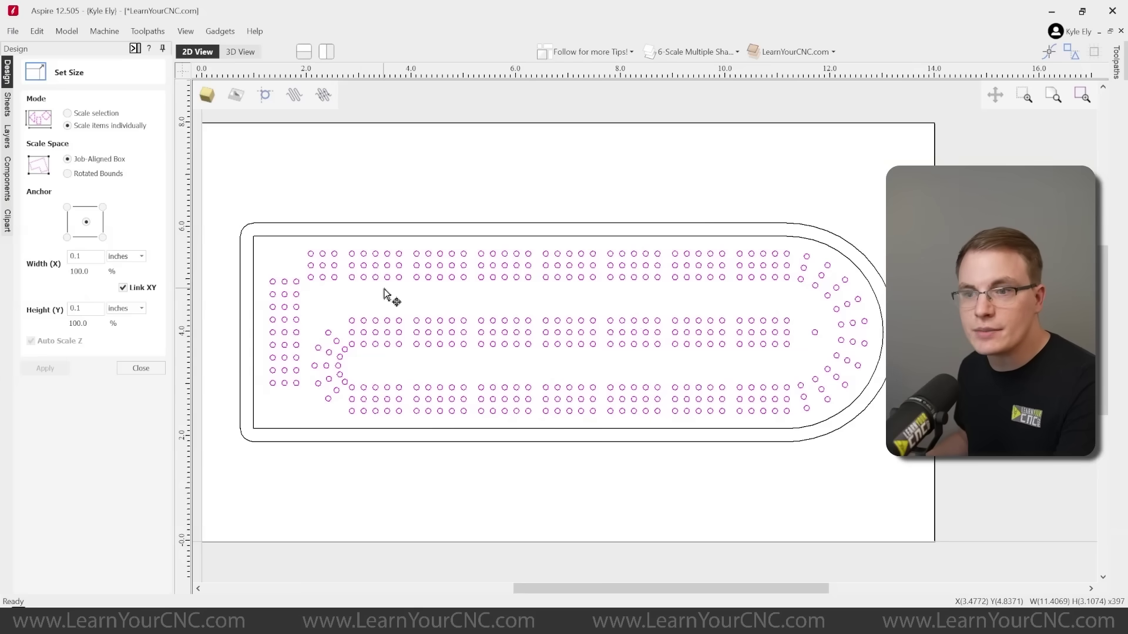
{"action": "left_click_drag", "start_coordinate": [77, 257], "coordinate": [100, 257]}
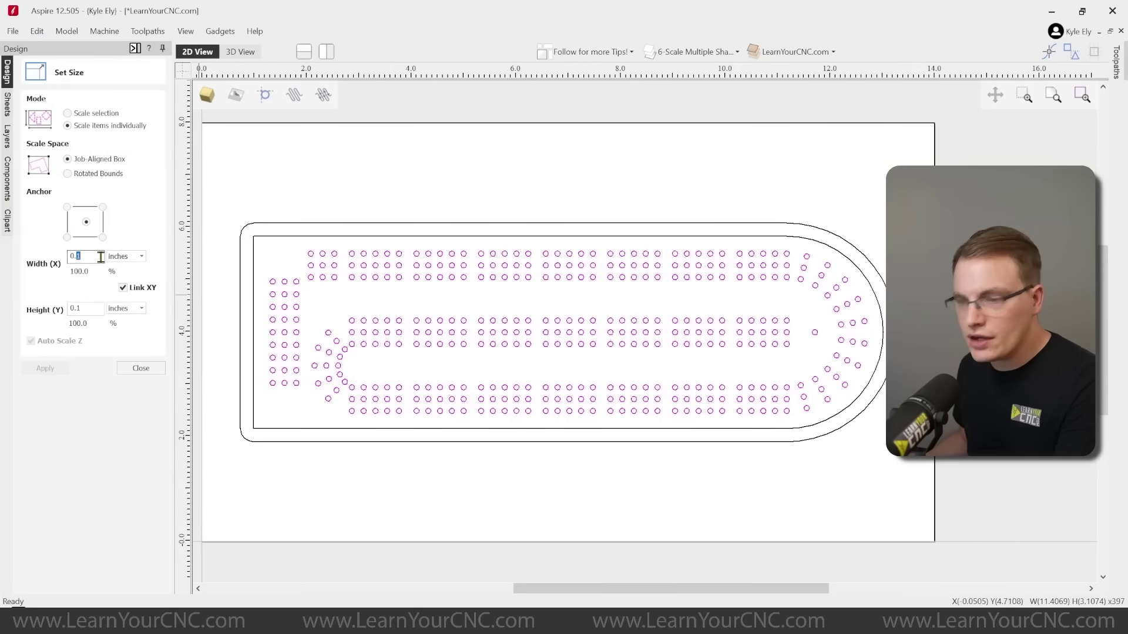
{"action": "type", "text": "25"}
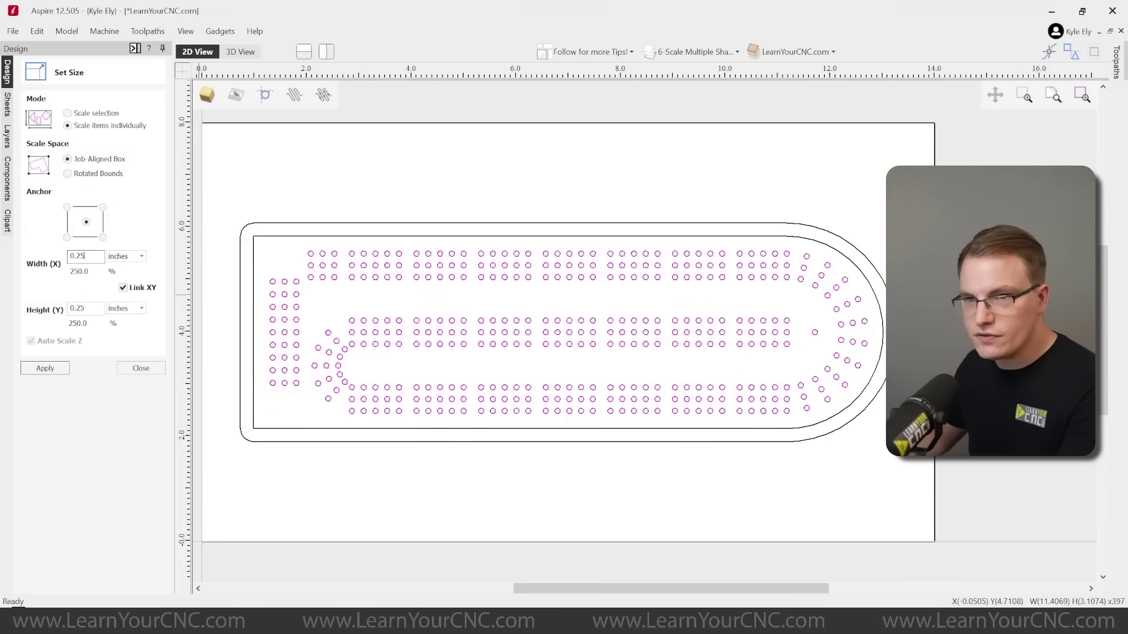
{"action": "left_click", "coordinate": [46, 368]}
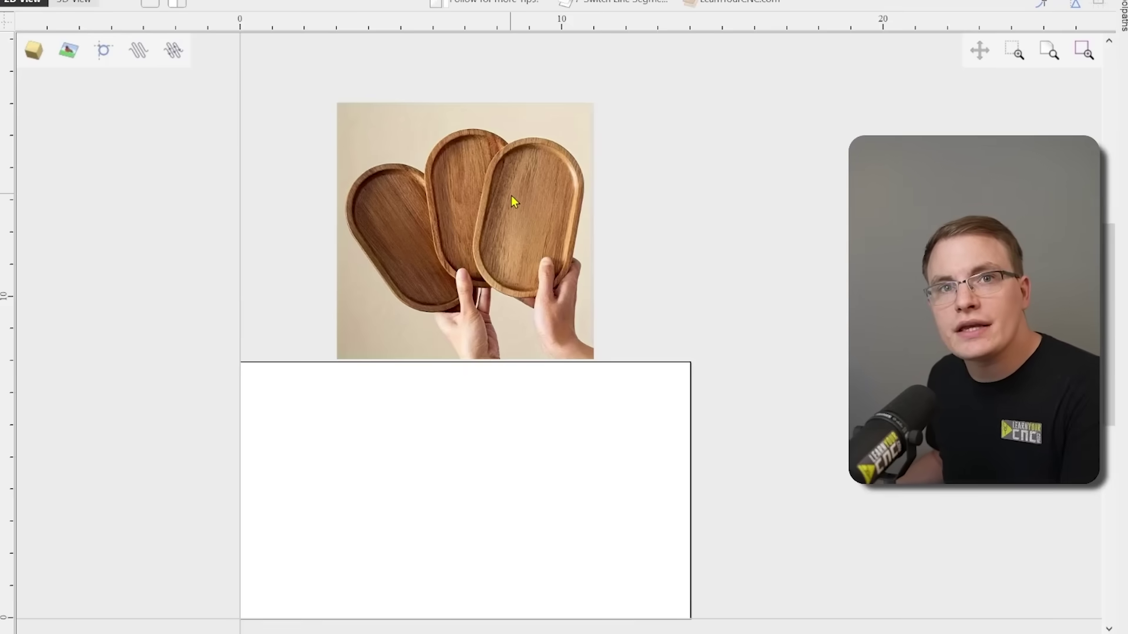
- Draw a 2.5 by 2.75 inch rectangle on the job below the tray photo
{"action": "scroll", "coordinate": [511, 195], "scroll_direction": "up", "scroll_amount": 2}
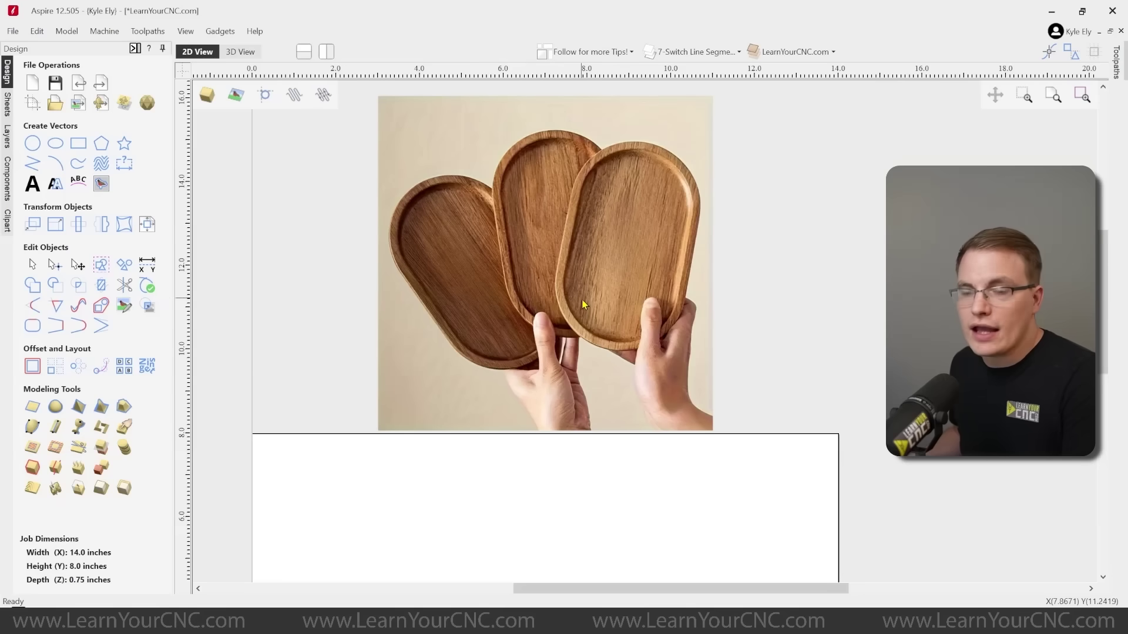
{"action": "scroll", "coordinate": [518, 196], "scroll_direction": "down", "scroll_amount": 2}
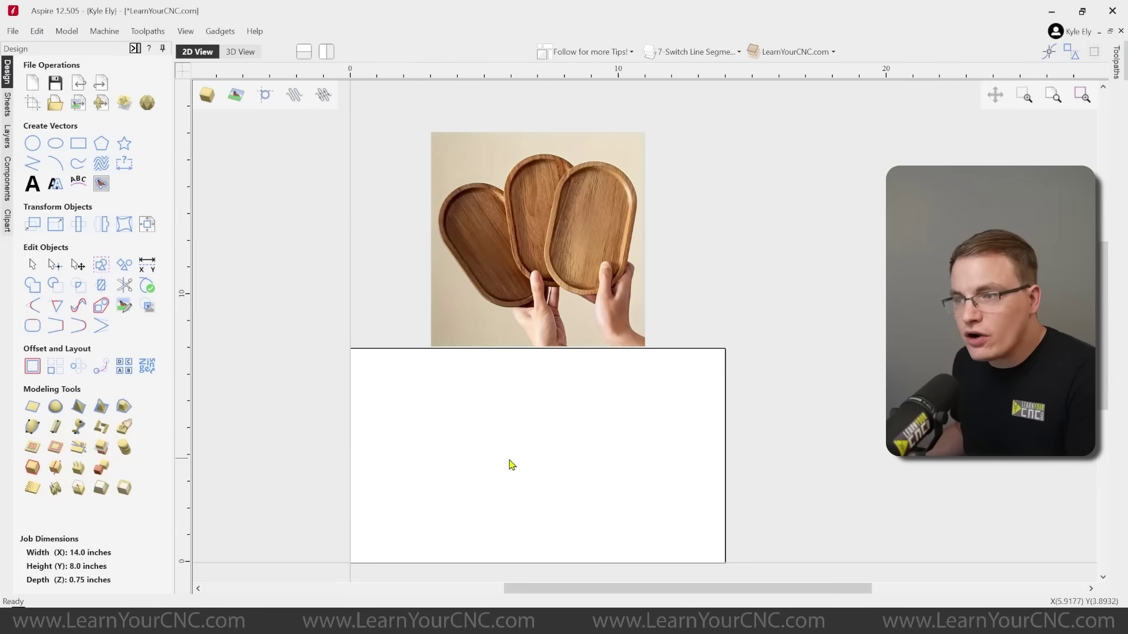
{"action": "middle_click_drag", "start_coordinate": [512, 456], "coordinate": [503, 403]}
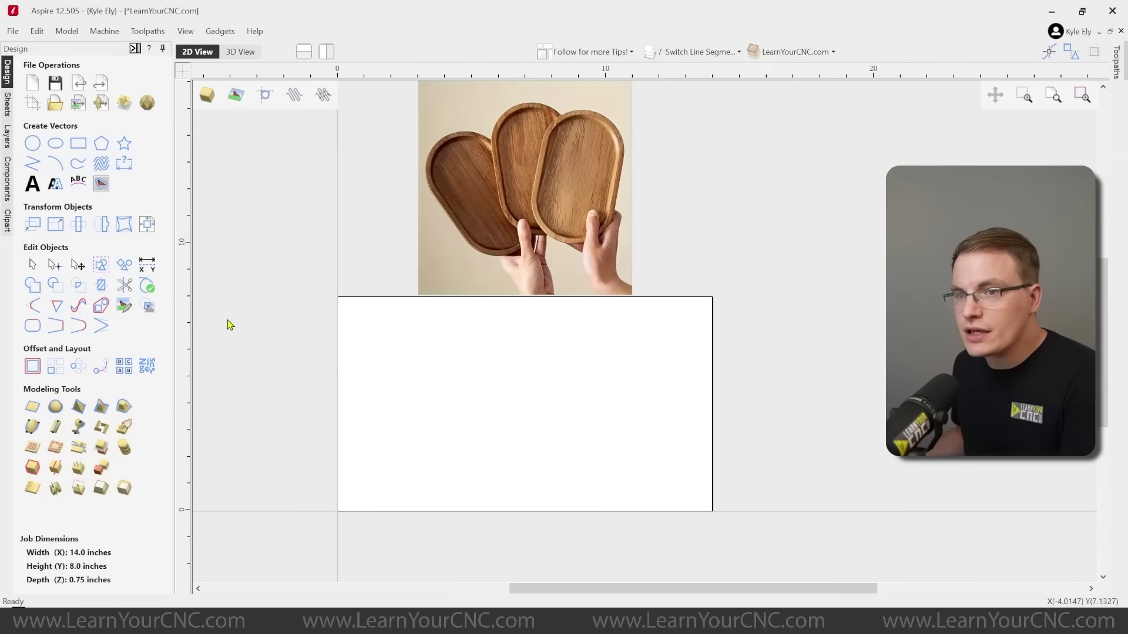
{"action": "left_click", "coordinate": [79, 146]}
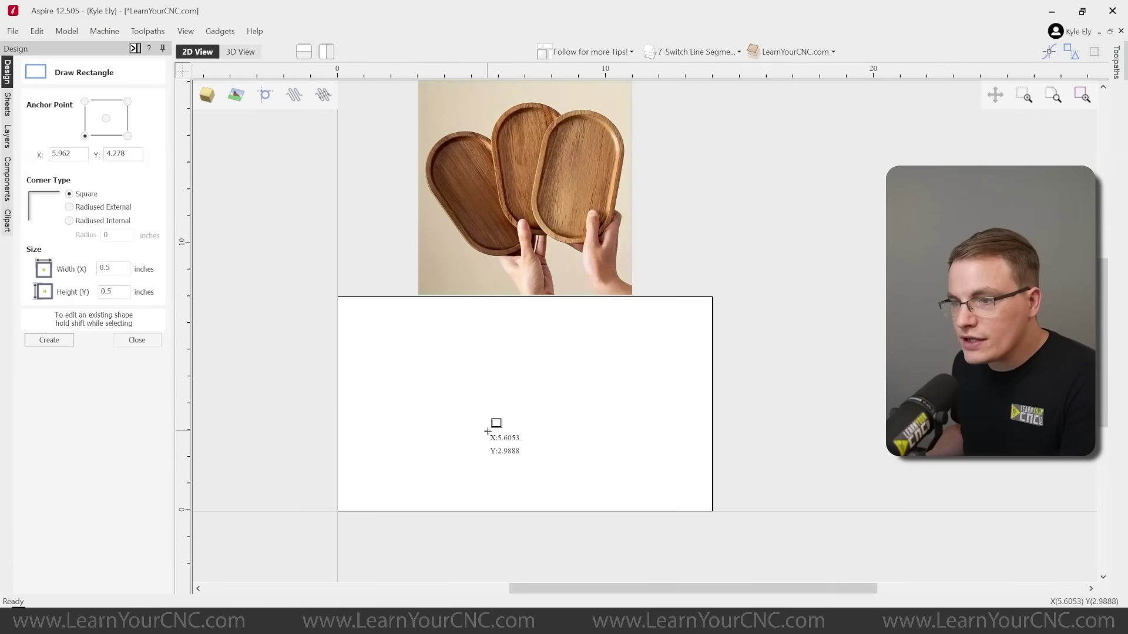
{"action": "left_click_drag", "start_coordinate": [489, 430], "coordinate": [556, 357]}
{"action": "left_click", "coordinate": [141, 340]}
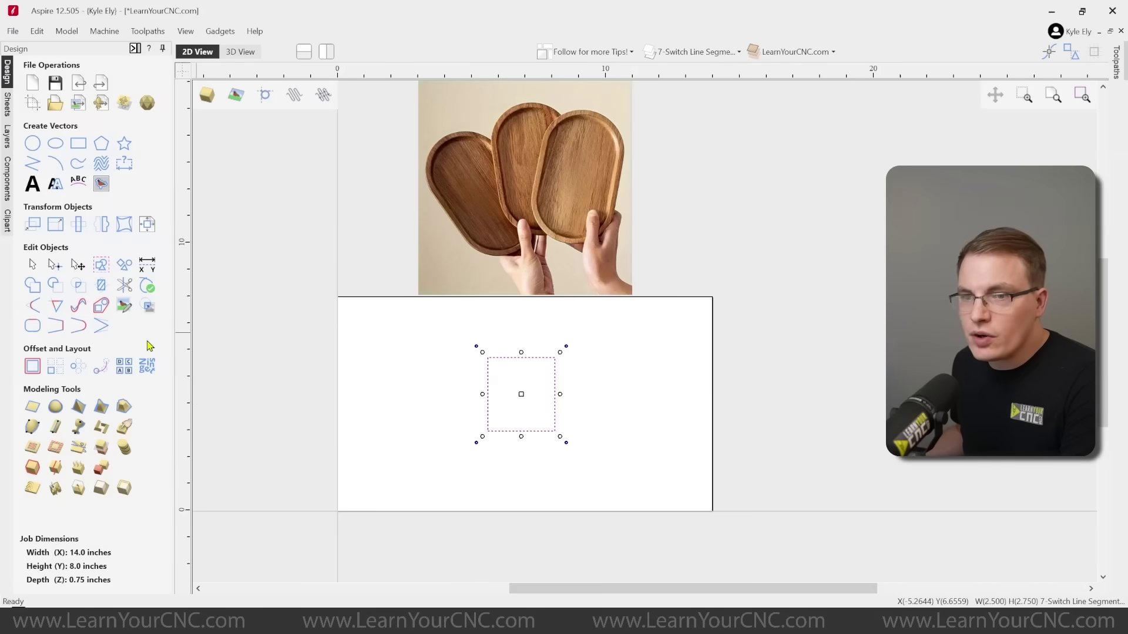
- Draw two 2.75 inch circles centred on the rectangle's left and right edges
{"action": "left_click", "coordinate": [32, 147]}
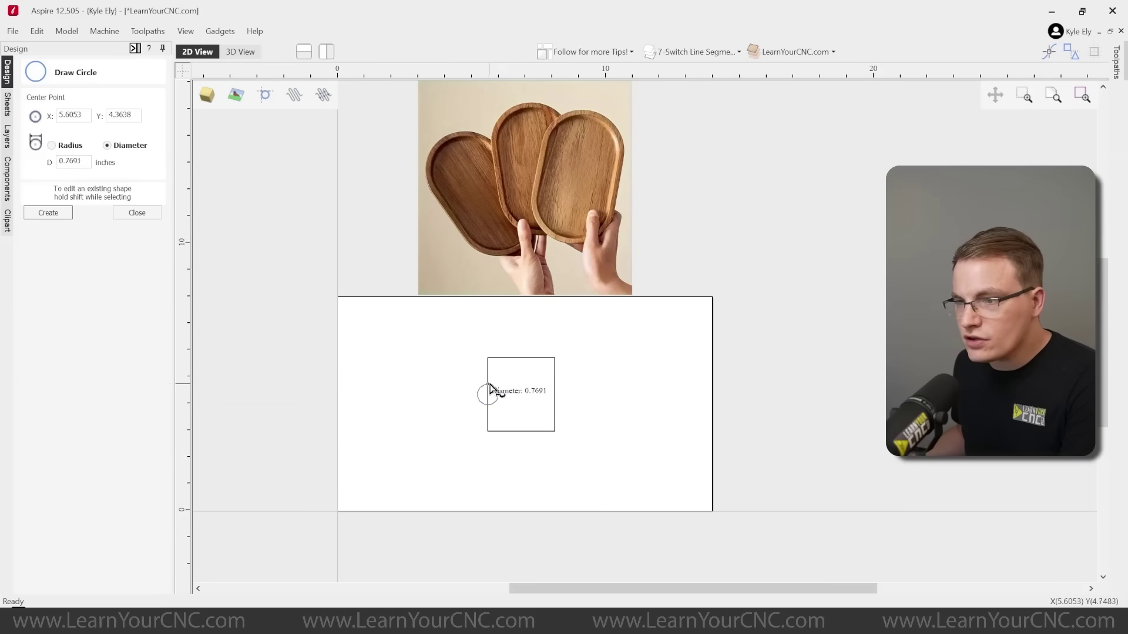
{"action": "left_click_drag", "start_coordinate": [486, 394], "coordinate": [488, 358]}
{"action": "left_click_drag", "start_coordinate": [551, 395], "coordinate": [555, 360]}
{"action": "left_click", "coordinate": [136, 213]}
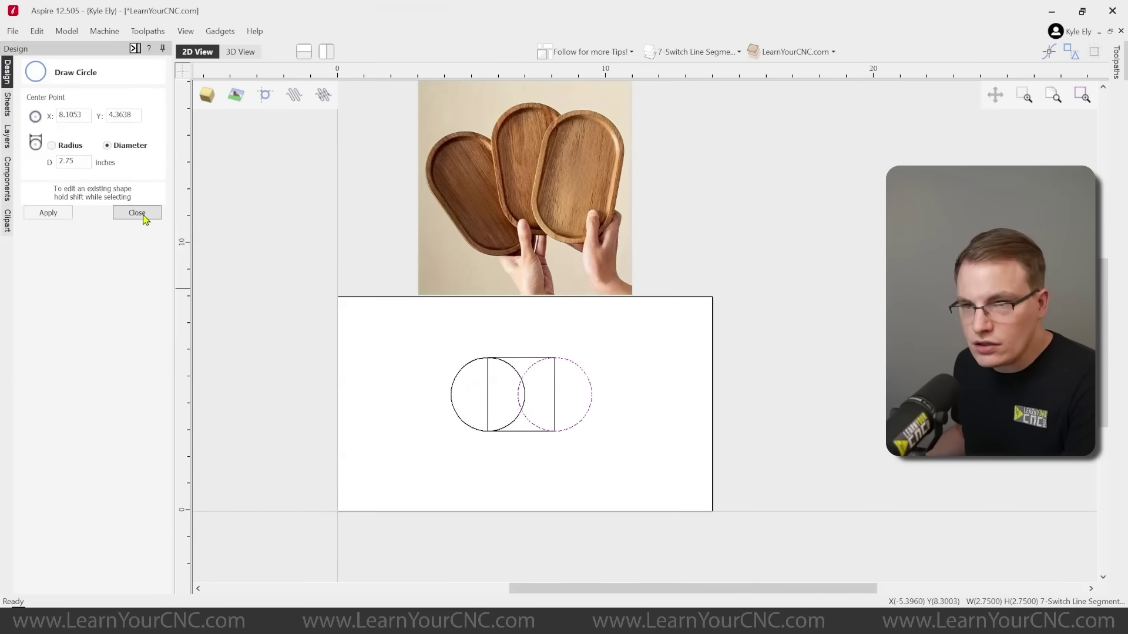
- Weld the two circles and the rectangle into one capsule outline, then select it
{"action": "left_click", "coordinate": [595, 346]}
{"action": "left_click_drag", "start_coordinate": [594, 346], "coordinate": [470, 406]}
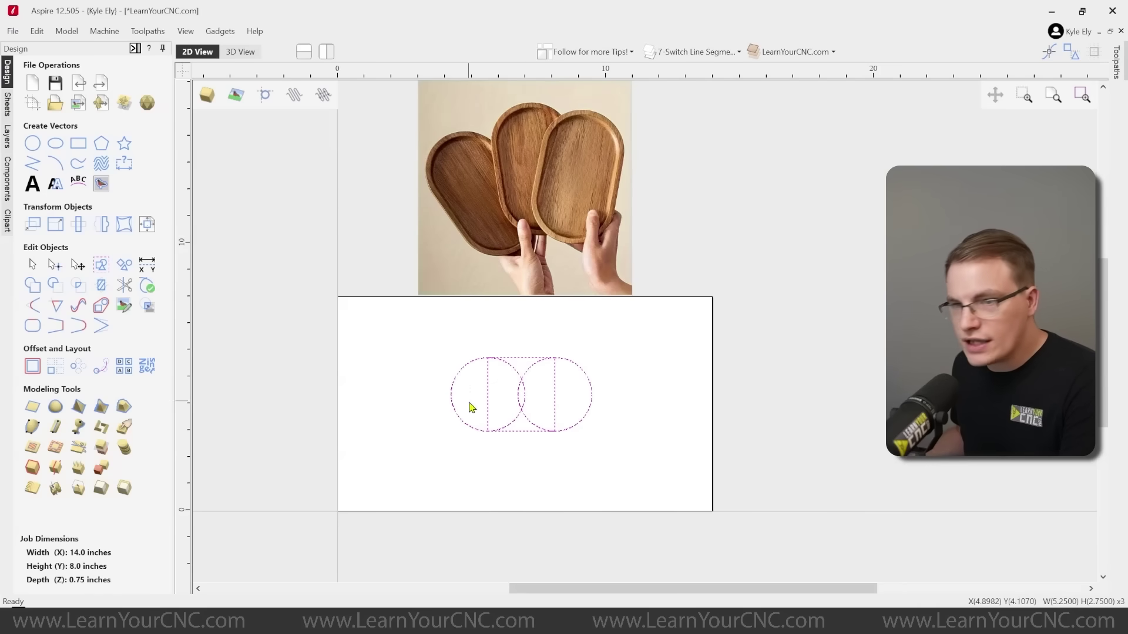
{"action": "left_click", "coordinate": [34, 287]}
{"action": "left_click", "coordinate": [545, 404]}
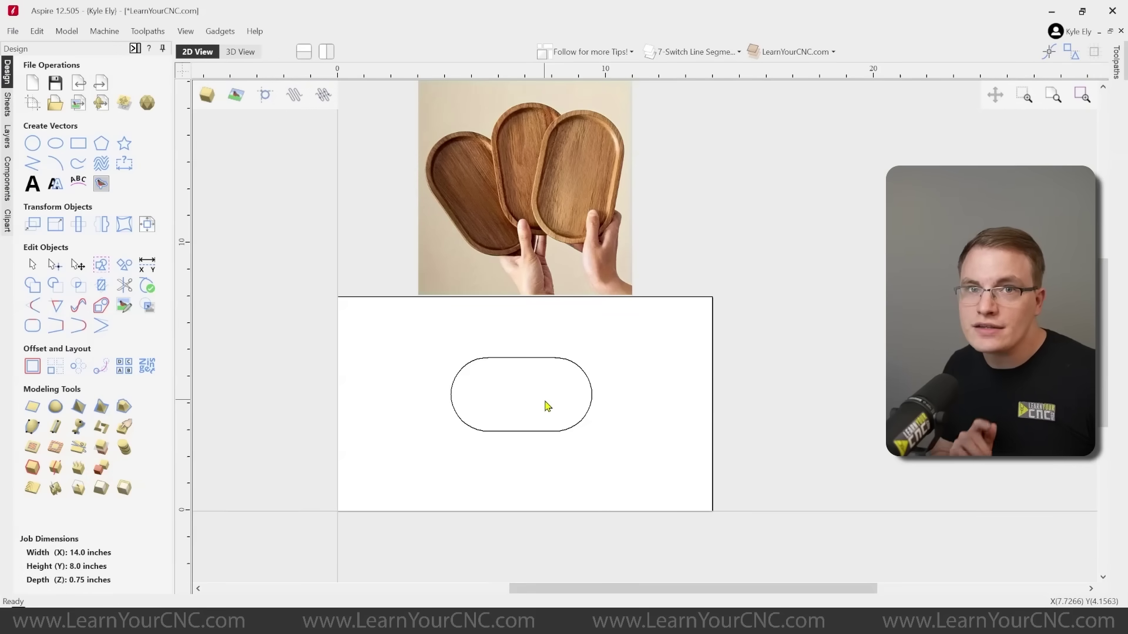
{"action": "left_click", "coordinate": [522, 359]}
- Delete the capsule and draw a new 2 x 2.5 inch rectangle in its place
{"action": "key", "text": "Delete"}
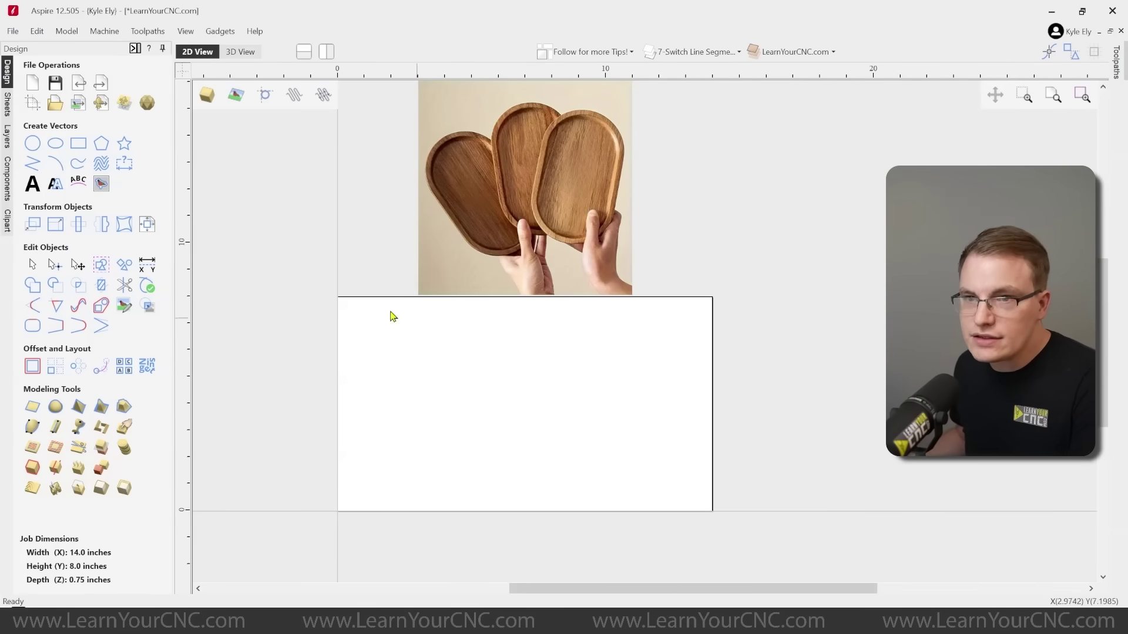
{"action": "left_click", "coordinate": [78, 145]}
{"action": "left_click_drag", "start_coordinate": [500, 412], "coordinate": [555, 347]}
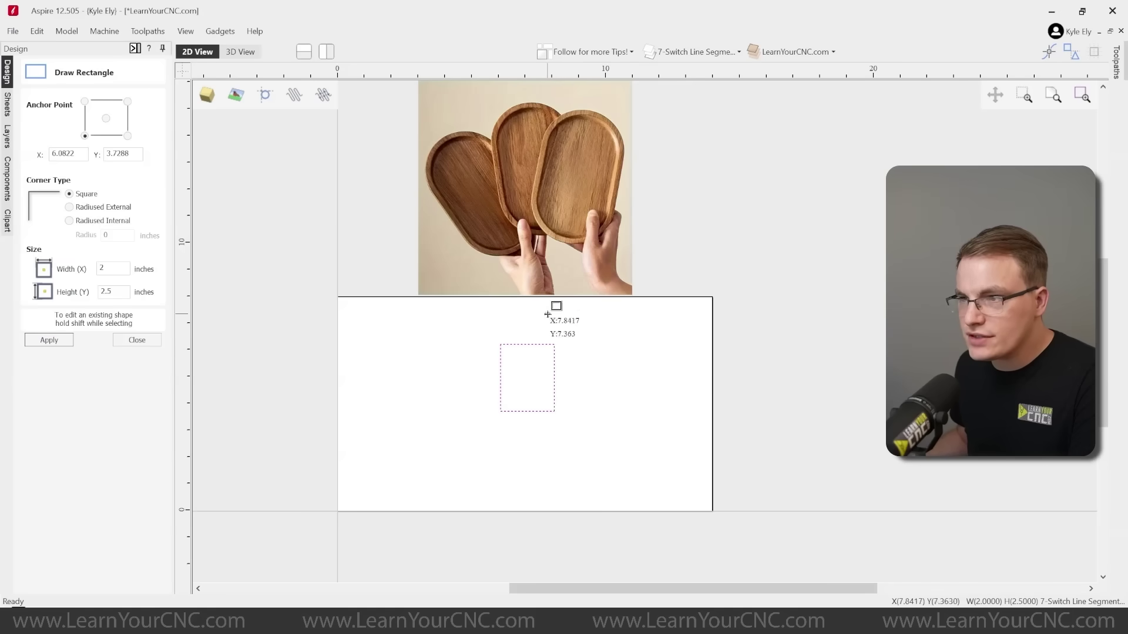
{"action": "key", "text": "Escape"}
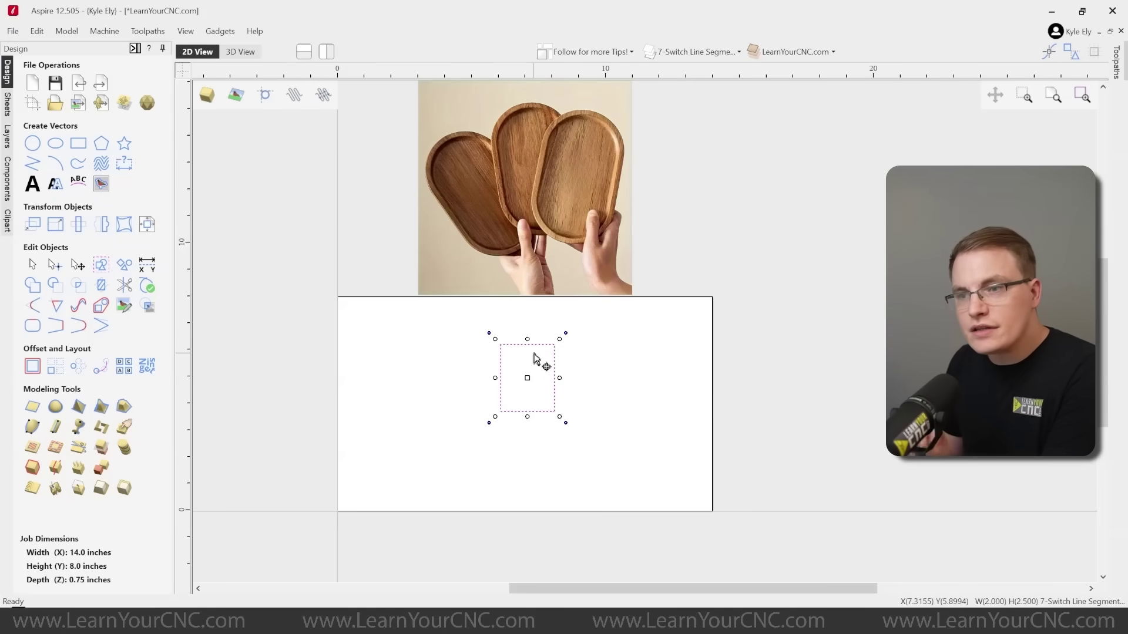
- Convert the rectangle's side spans to arcs in node edit mode, then deselect
{"action": "key", "text": "n"}
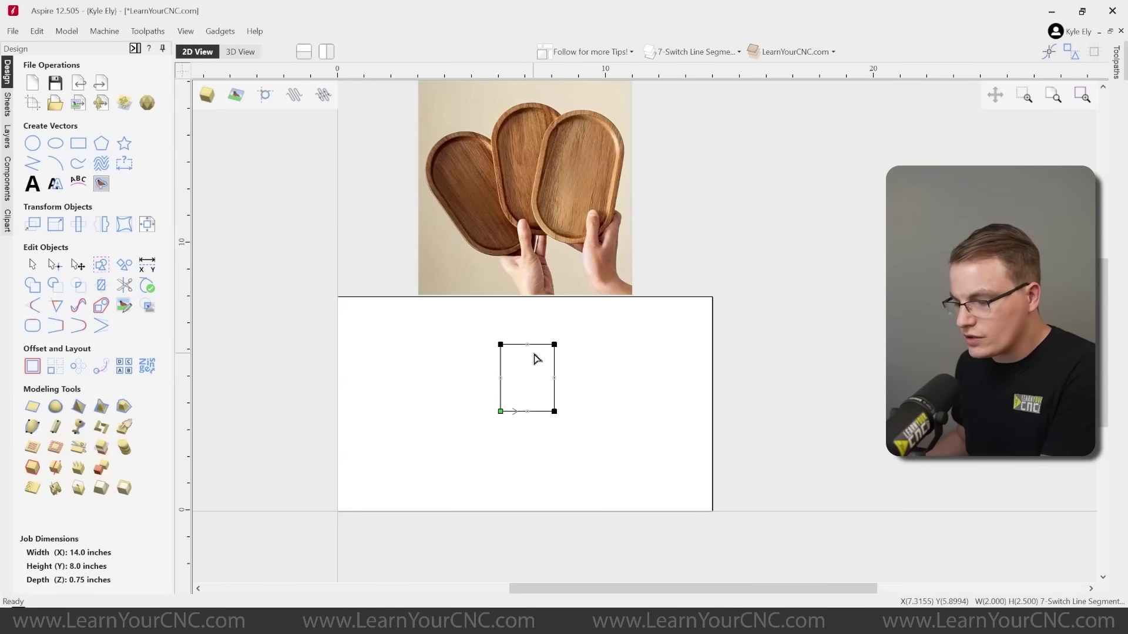
{"action": "key", "text": "a"}
{"action": "key", "text": "a"}
{"action": "key", "text": "Escape"}
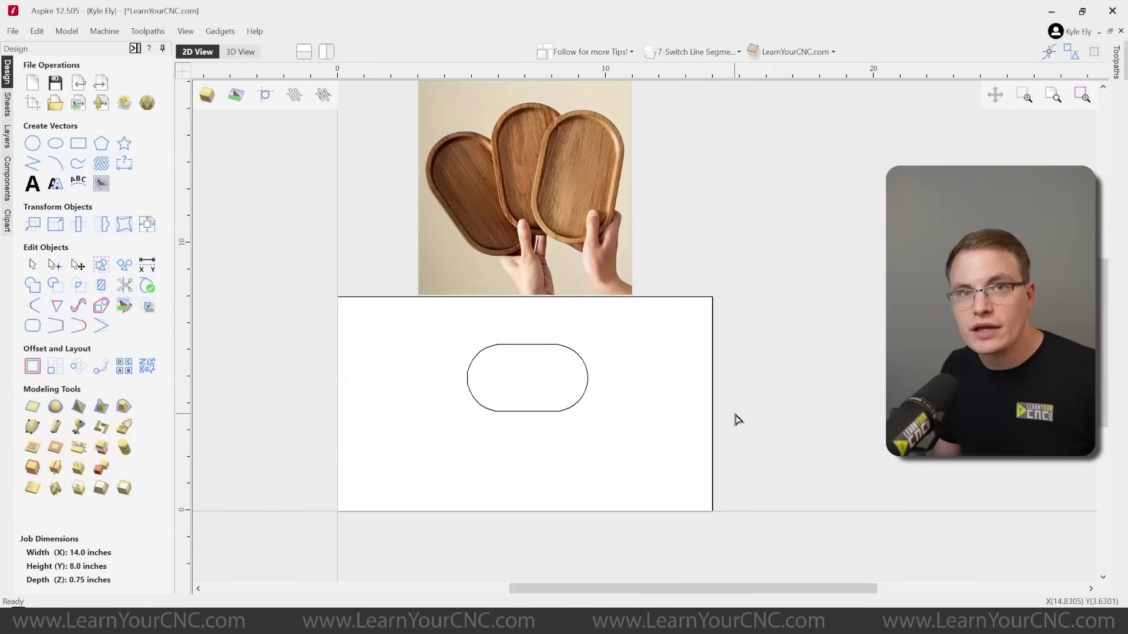
- Undo back to the plain rectangle and put it into Node Edit Mode
{"action": "left_click", "coordinate": [83, 87]}
{"action": "left_click", "coordinate": [83, 87]}
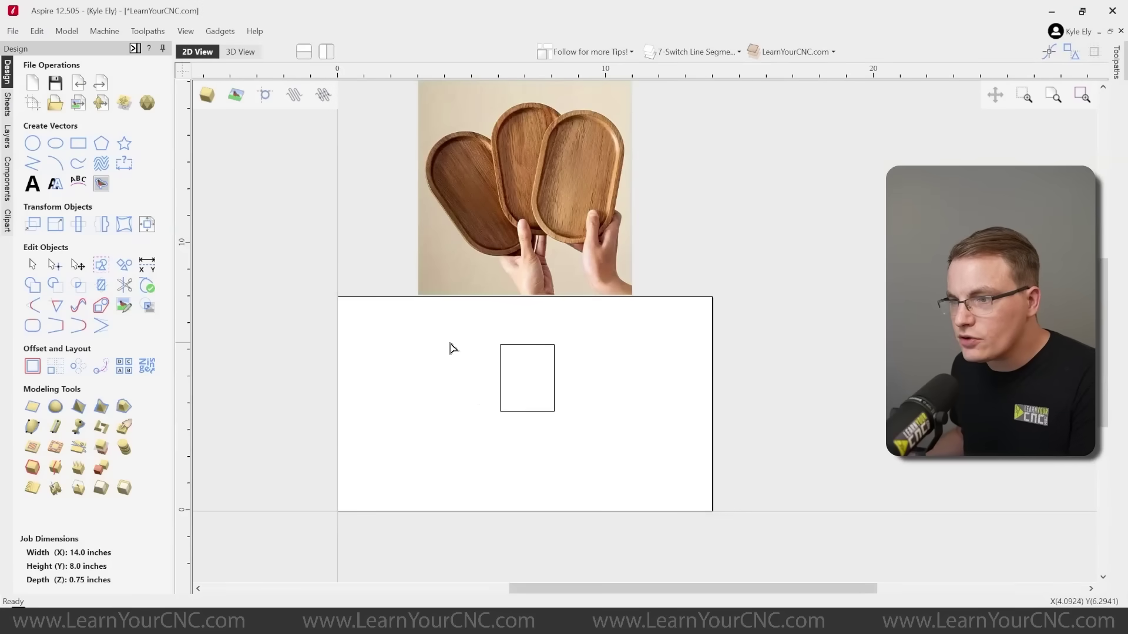
{"action": "left_click", "coordinate": [523, 346]}
{"action": "right_click", "coordinate": [521, 348]}
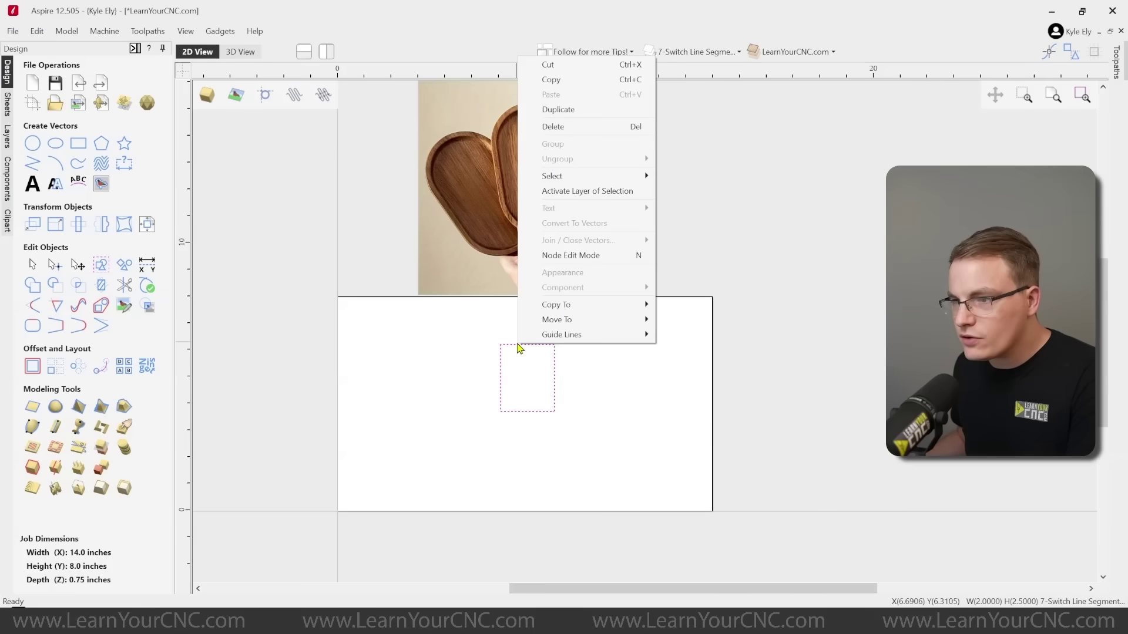
{"action": "left_click", "coordinate": [559, 255]}
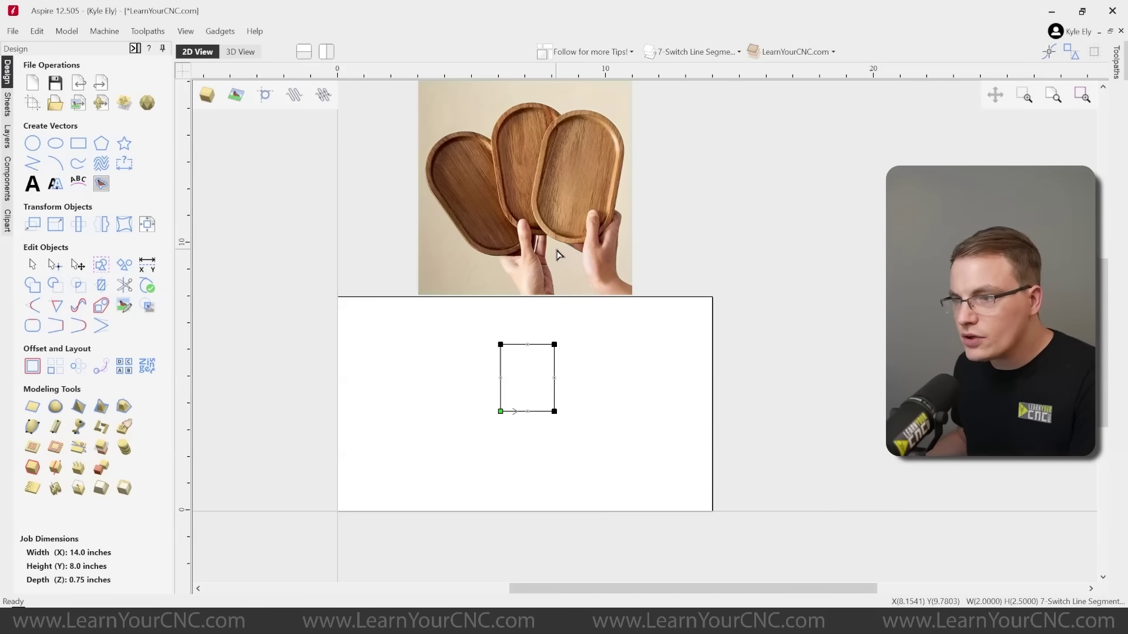
{"action": "key", "text": "n"}
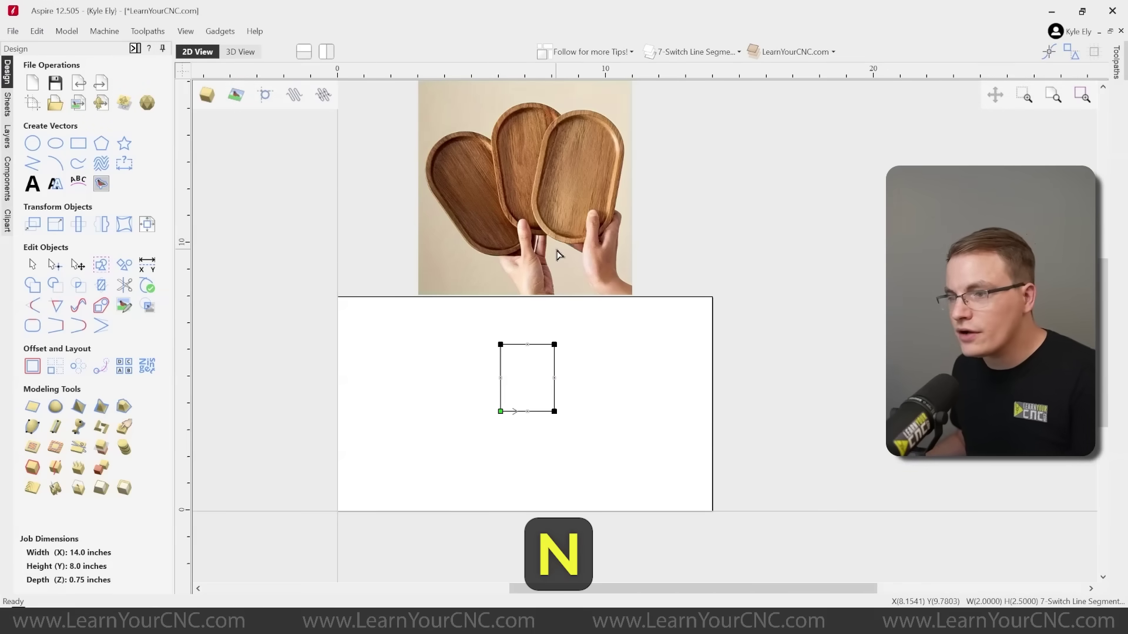
- Turn the rectangle's left and right sides into arcs
{"action": "scroll", "coordinate": [504, 376], "scroll_direction": "up", "scroll_amount": 3}
{"action": "right_click", "coordinate": [495, 348]}
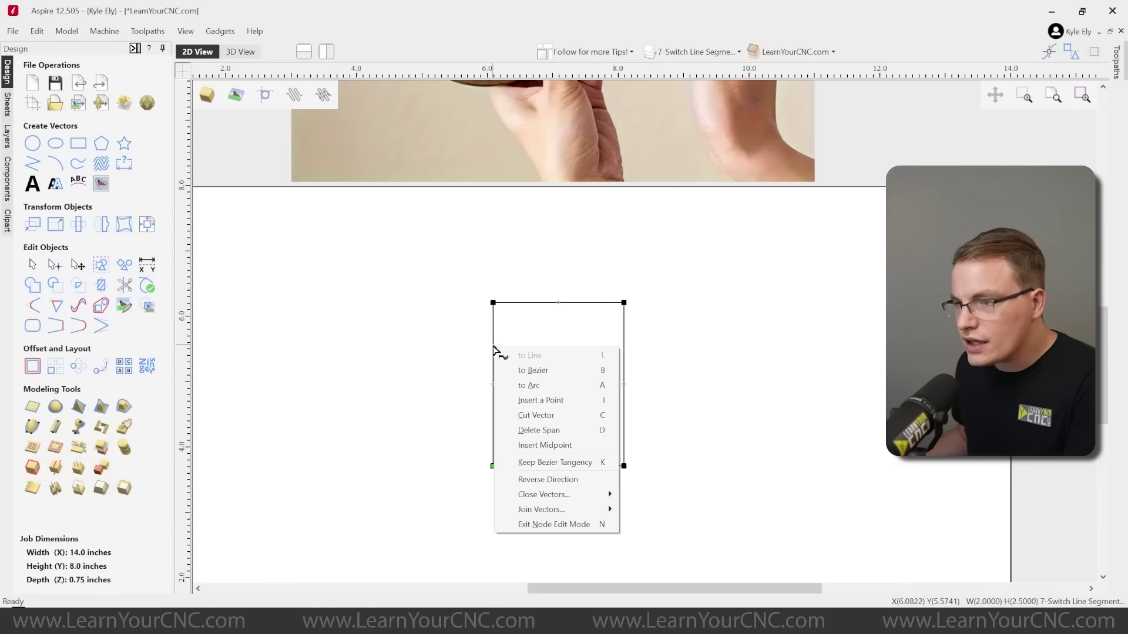
{"action": "left_click", "coordinate": [535, 386]}
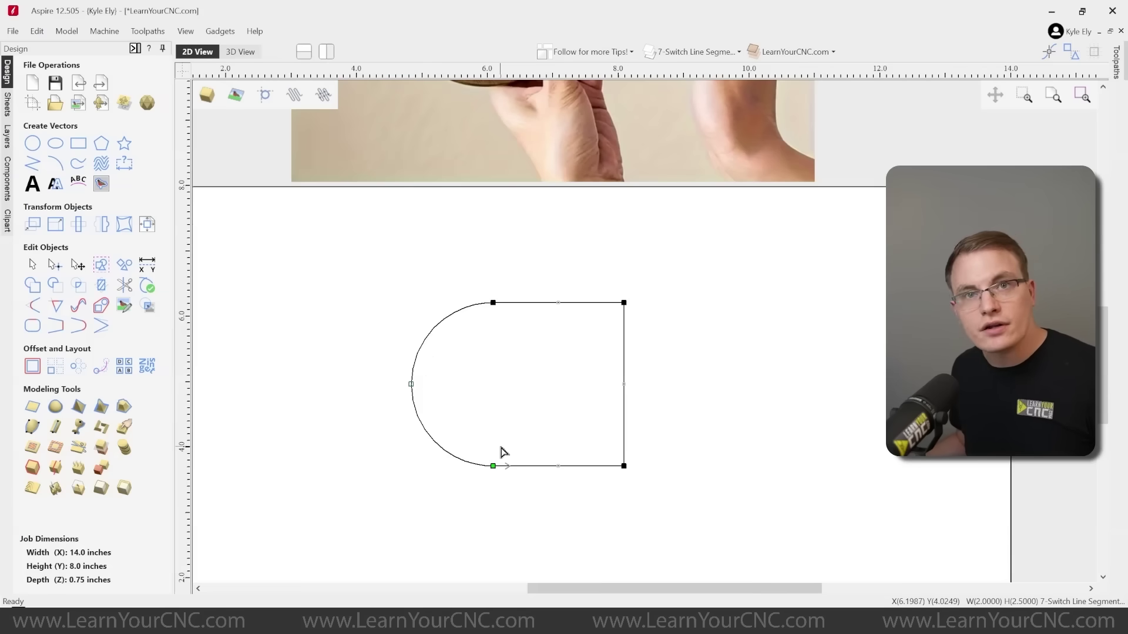
{"action": "right_click", "coordinate": [423, 353]}
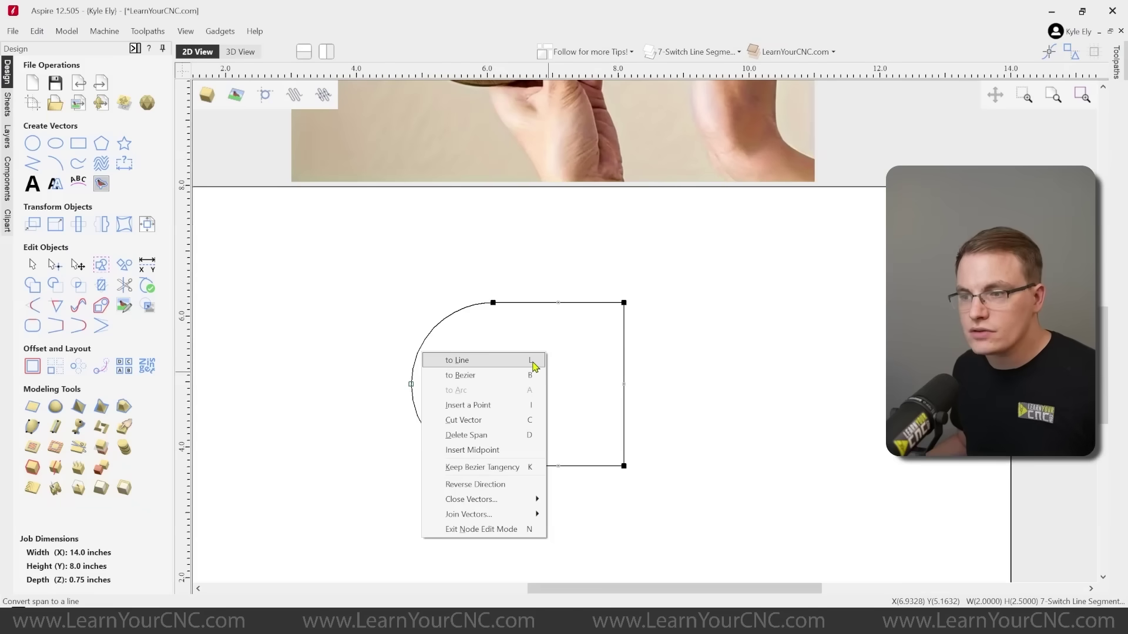
{"action": "left_click", "coordinate": [578, 306]}
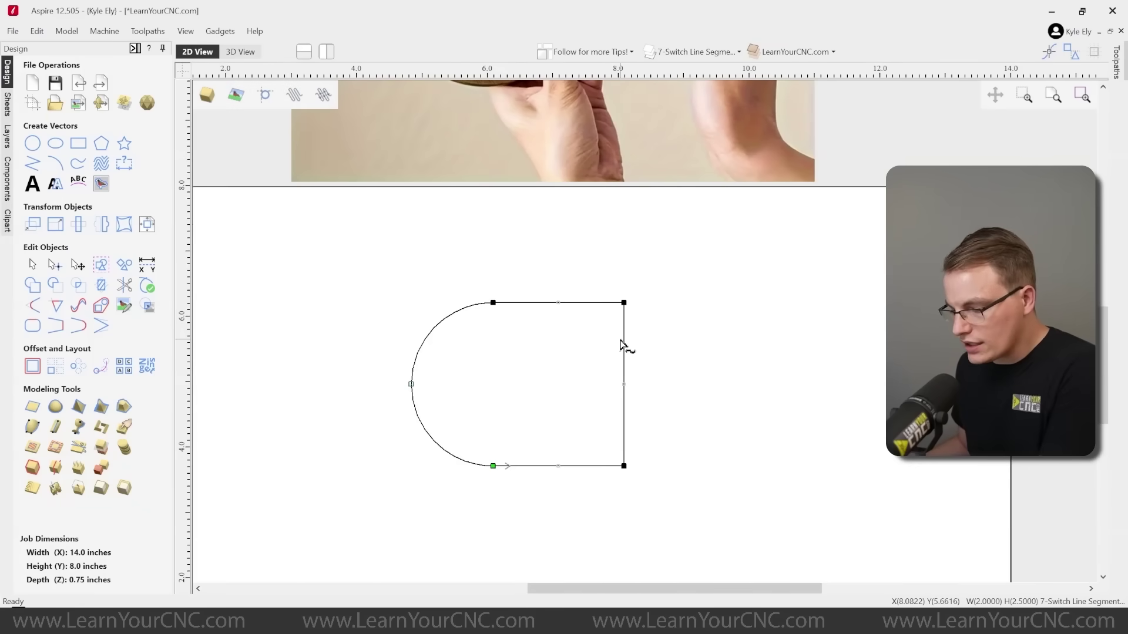
{"action": "key", "text": "a"}
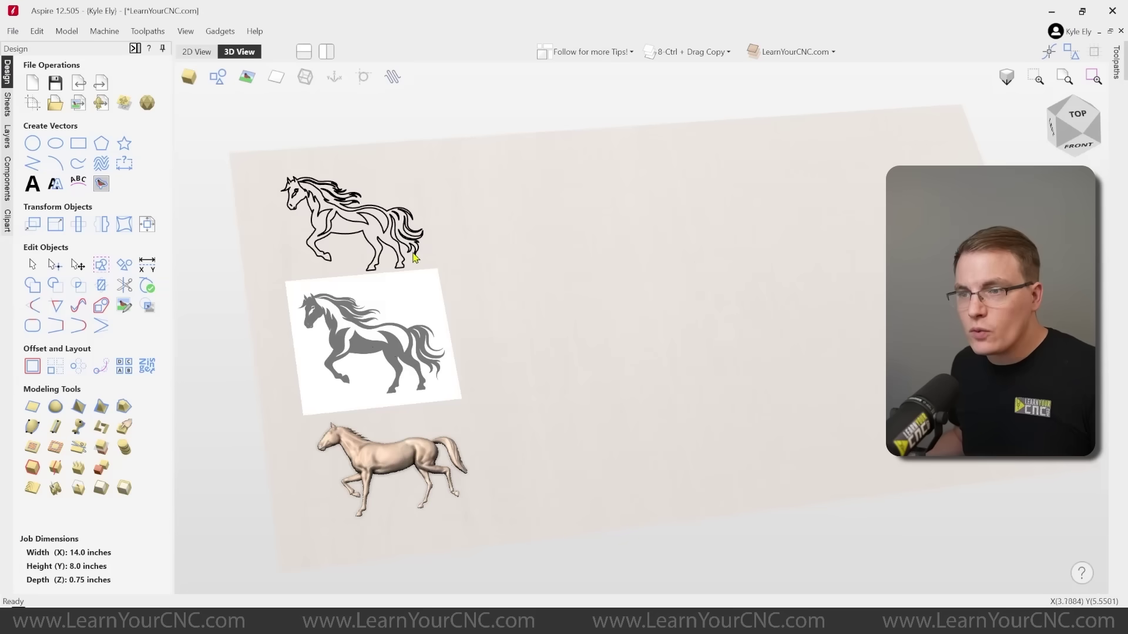
- Select the 3D horse model, then copy and paste it
{"action": "left_click", "coordinate": [235, 254]}
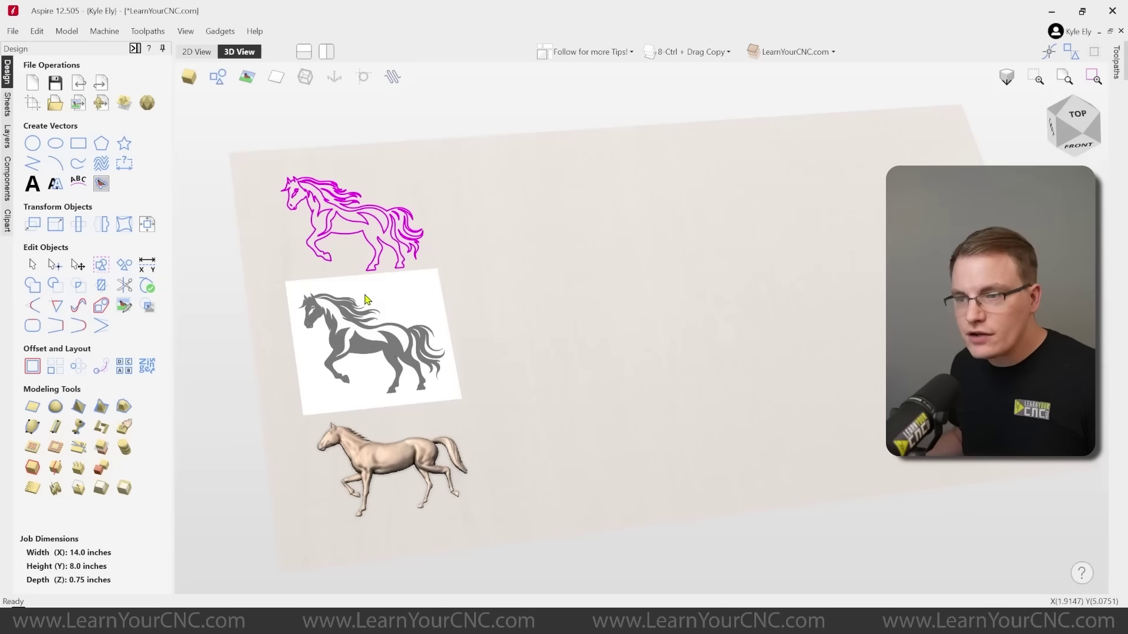
{"action": "left_click", "coordinate": [376, 341]}
{"action": "left_click", "coordinate": [366, 486]}
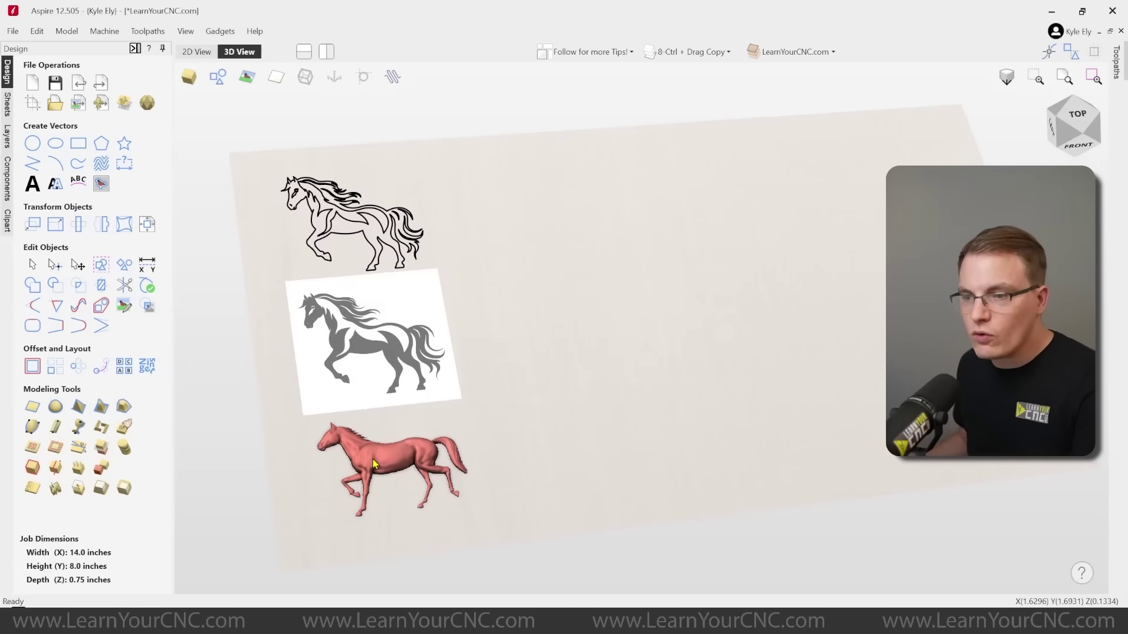
{"action": "right_click", "coordinate": [374, 156]}
{"action": "left_click", "coordinate": [431, 203]}
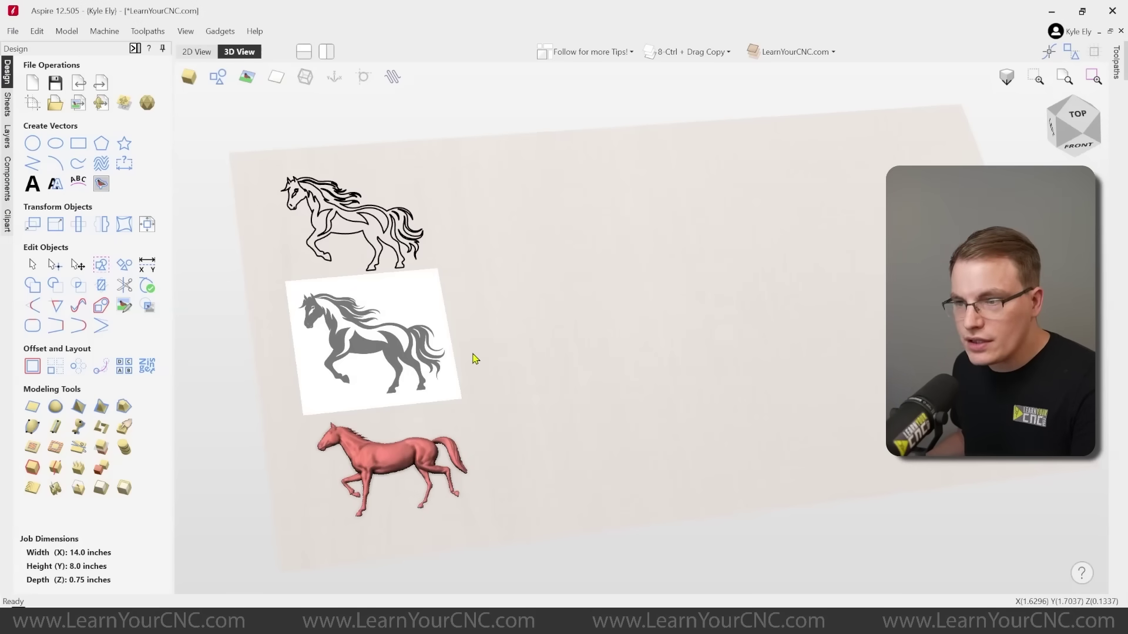
{"action": "right_click", "coordinate": [482, 380]}
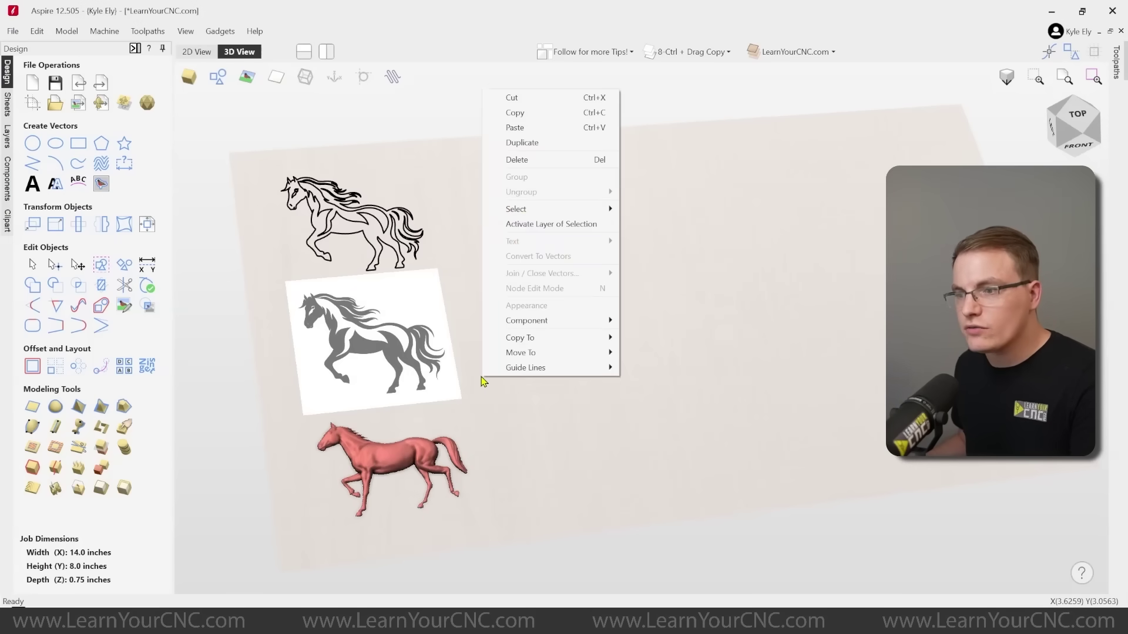
{"action": "left_click", "coordinate": [515, 127]}
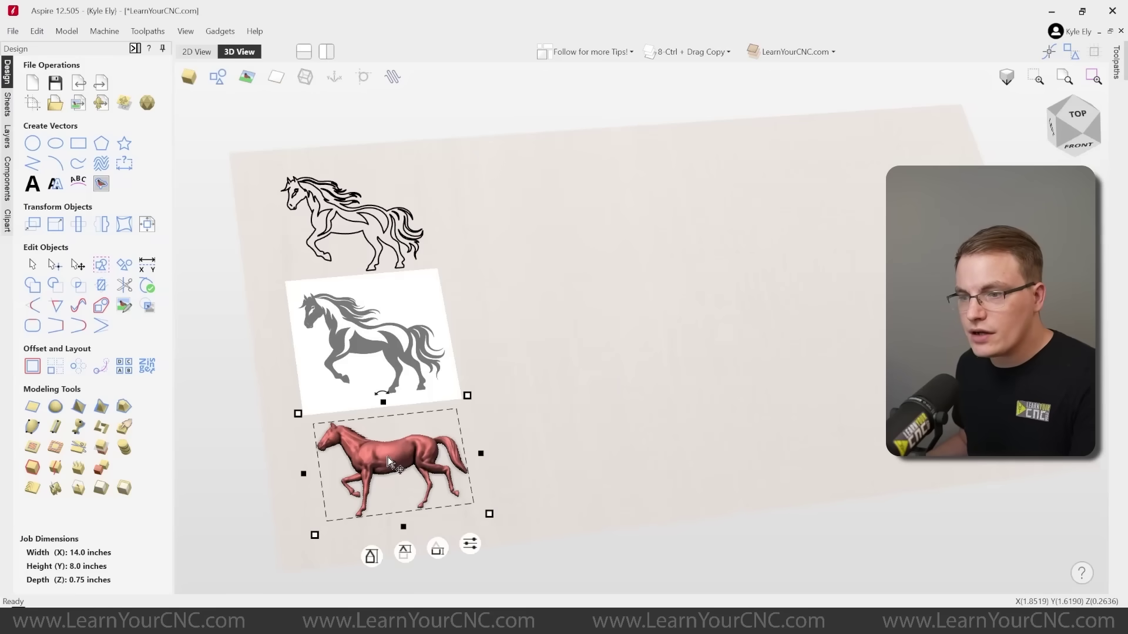
- Place two horse copies in a row to the right of the original
{"action": "left_click_drag", "start_coordinate": [390, 464], "coordinate": [537, 430], "text": "ctrl"}
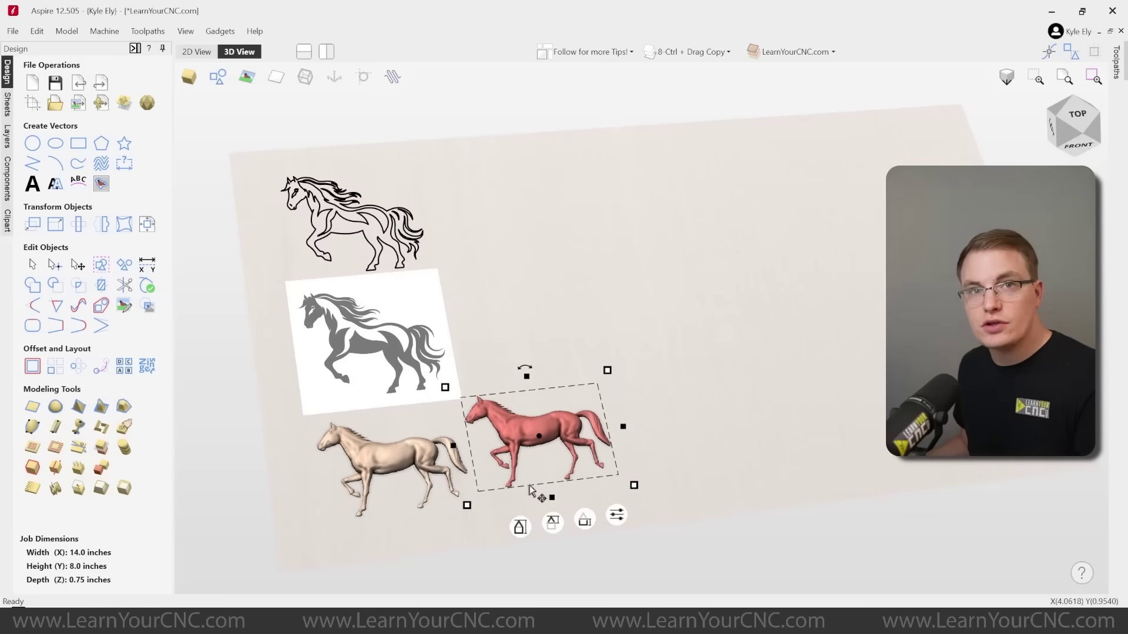
{"action": "right_click", "coordinate": [500, 429]}
{"action": "left_click", "coordinate": [561, 199]}
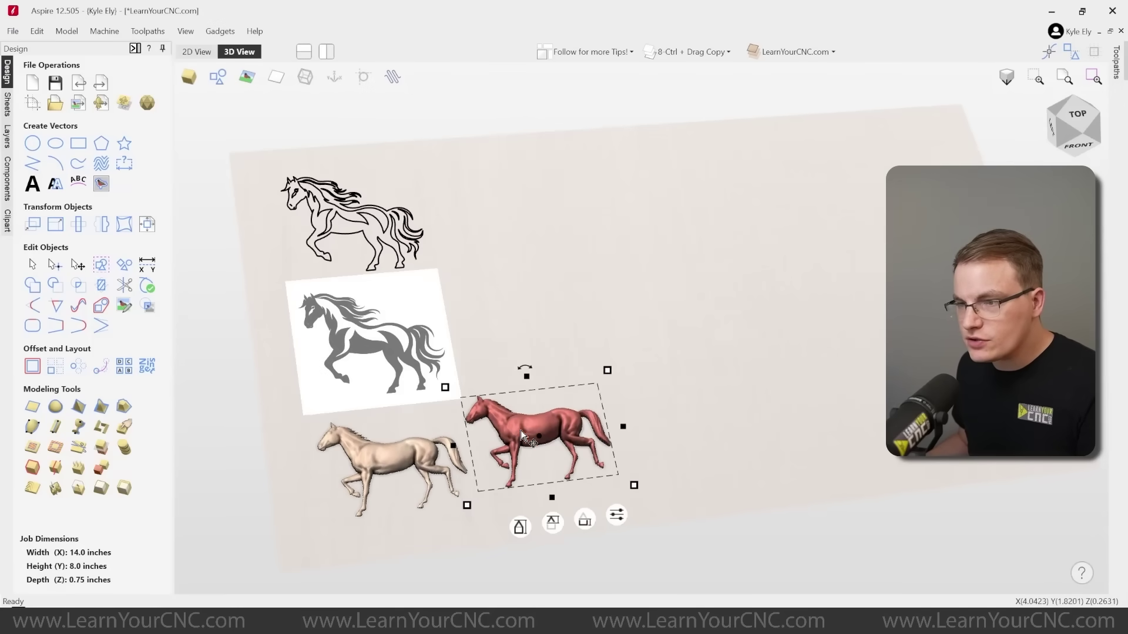
{"action": "left_click_drag", "start_coordinate": [520, 430], "coordinate": [649, 433], "text": "ctrl"}
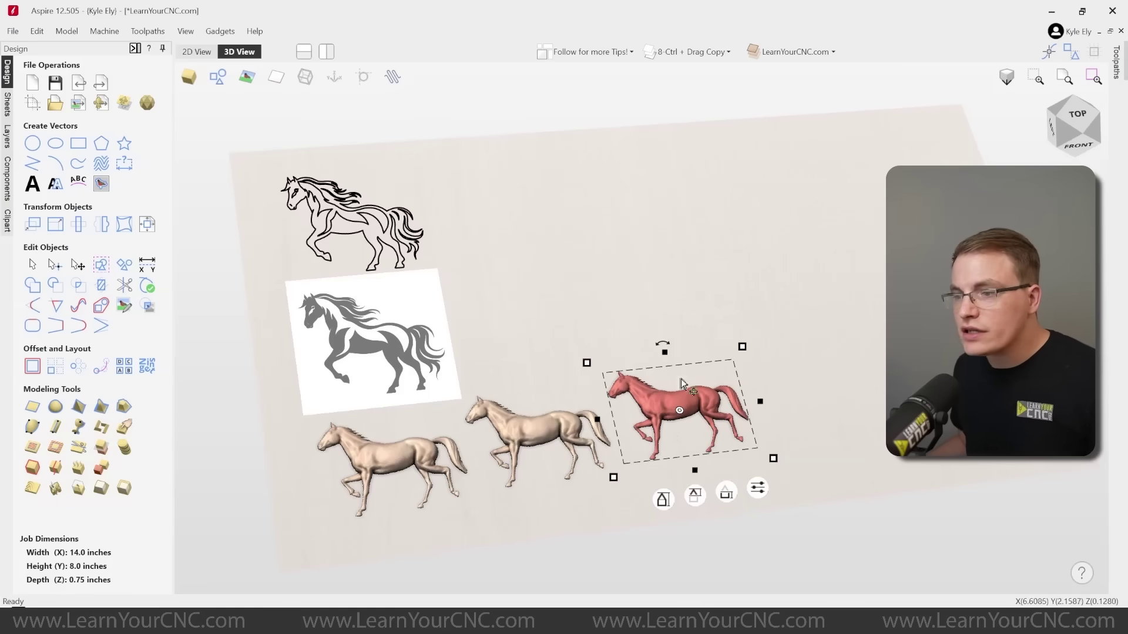
{"action": "left_click_drag", "start_coordinate": [773, 305], "coordinate": [546, 495]}
- Delete the two extra 3D horses and copy the three-horse column to the right
{"action": "key", "text": "Delete"}
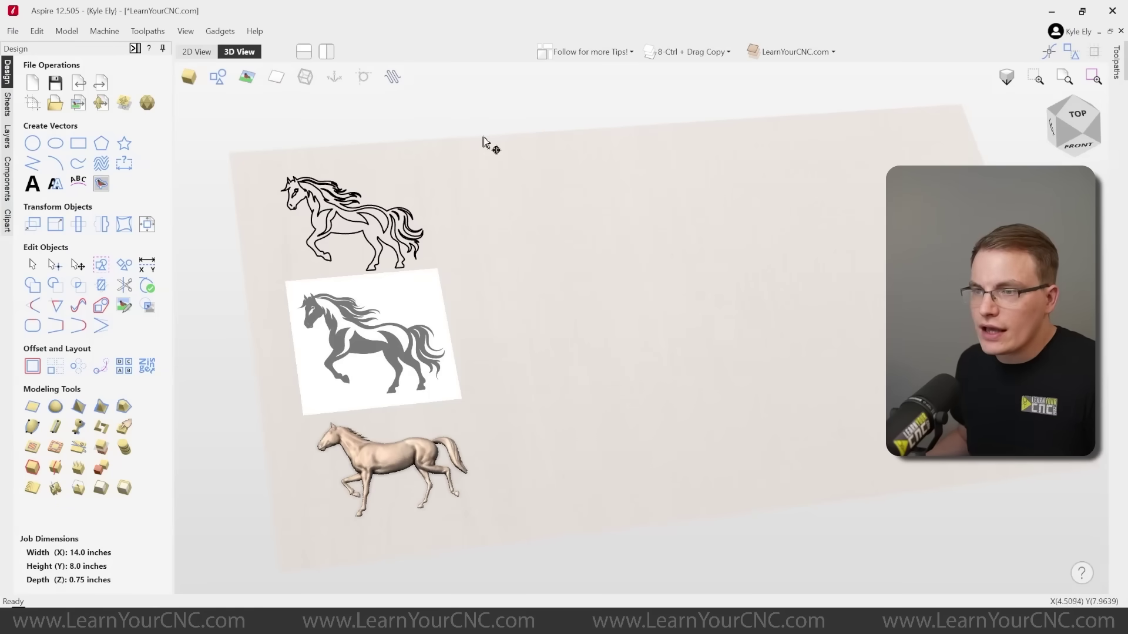
{"action": "left_click_drag", "start_coordinate": [485, 154], "coordinate": [291, 563]}
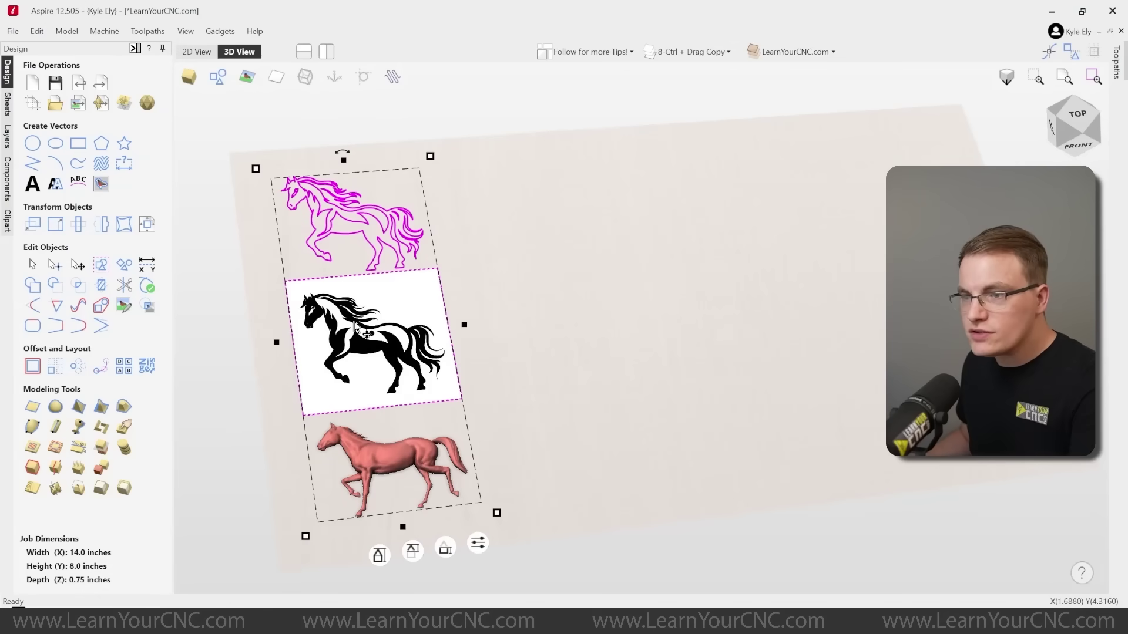
{"action": "left_click_drag", "start_coordinate": [346, 330], "coordinate": [517, 311], "text": "ctrl"}
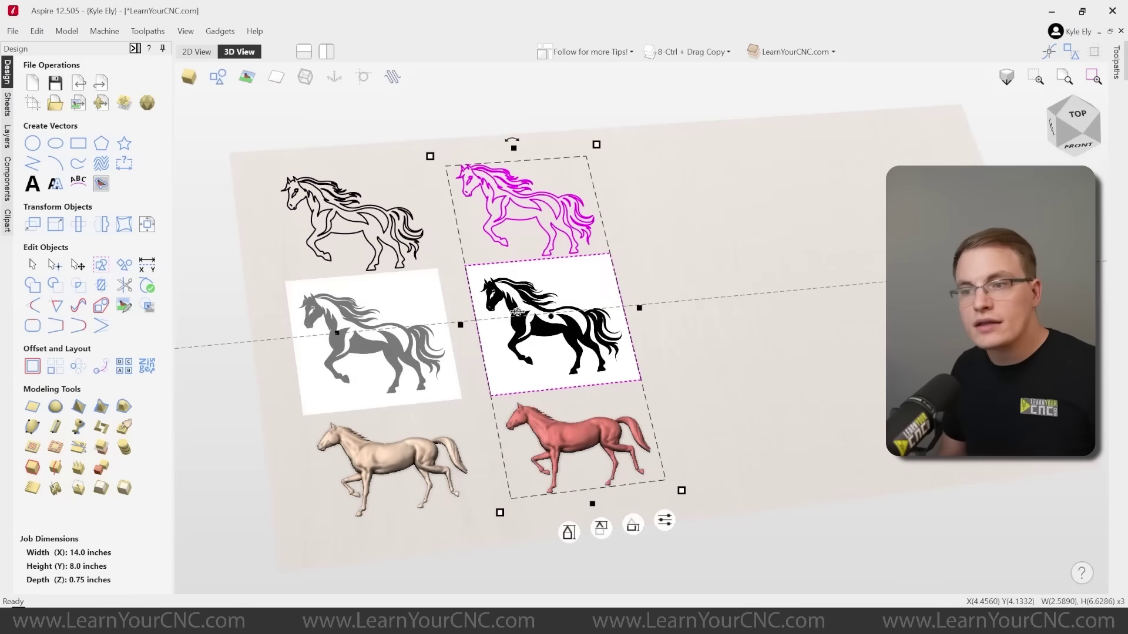
{"action": "left_click", "coordinate": [668, 382]}
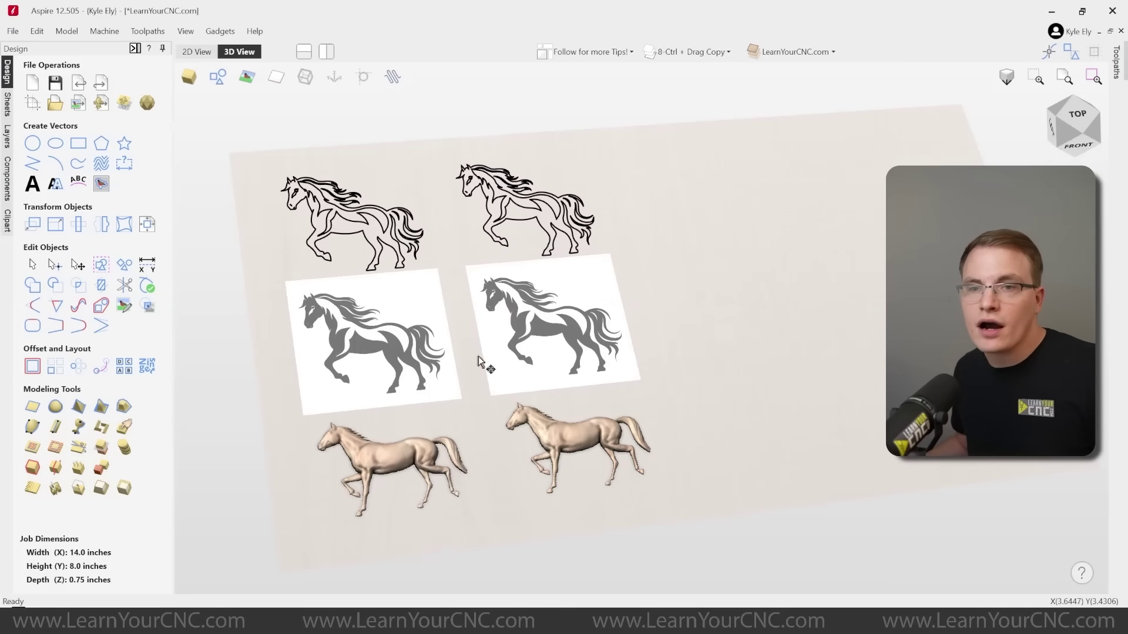
{"action": "left_click", "coordinate": [531, 225]}
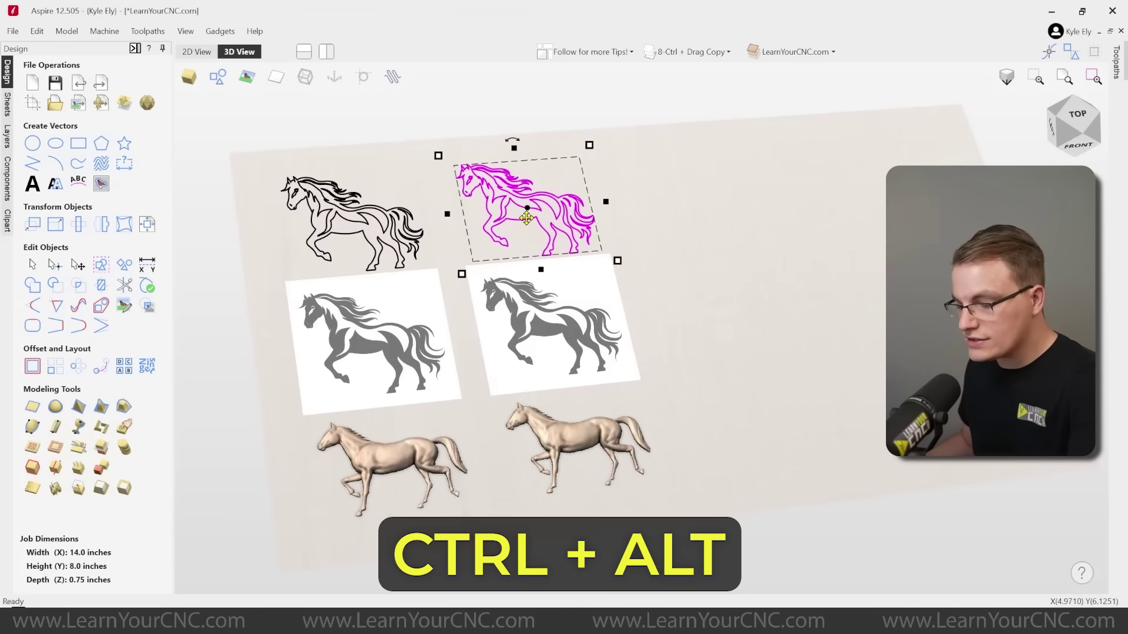
- Preview a Ctrl+Alt-drag copy of the top-right outline horse, then cancel it
{"action": "left_click_drag", "start_coordinate": [524, 219], "coordinate": [702, 274], "text": "ctrl"}
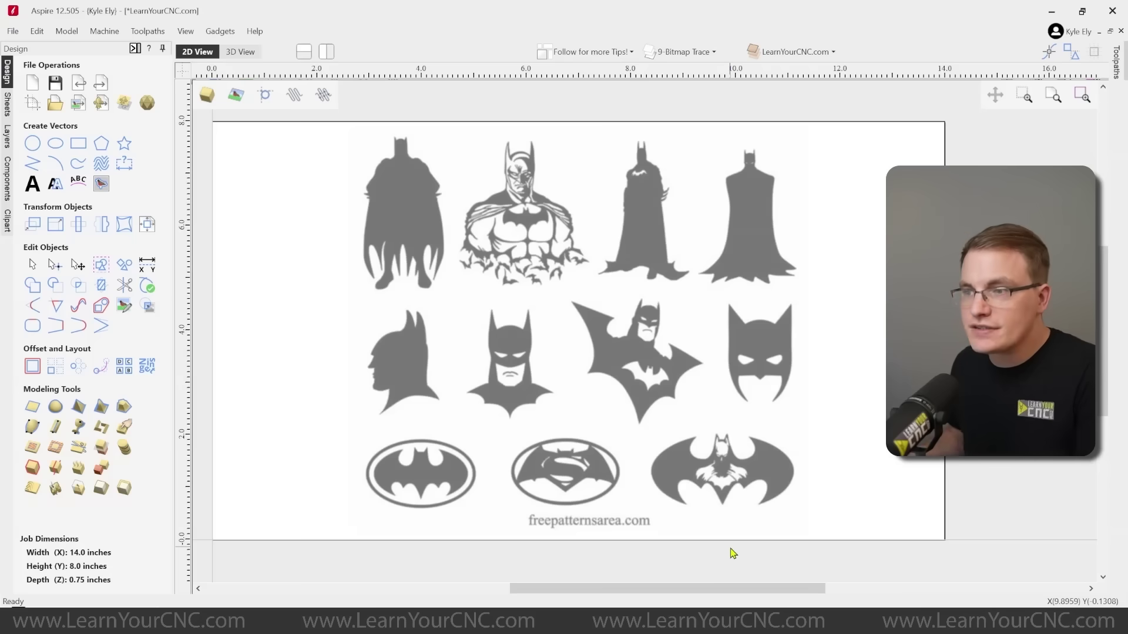
- Trace the Batman clipart bitmap into vectors, then select and delete the traced vectors
{"action": "left_click", "coordinate": [627, 236]}
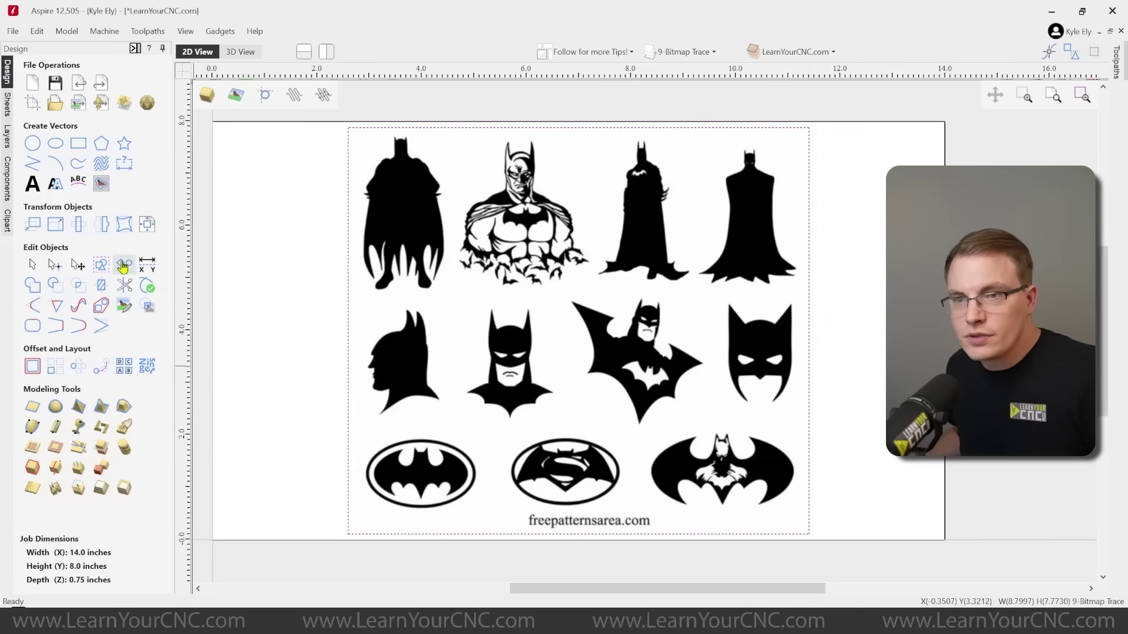
{"action": "left_click", "coordinate": [102, 186]}
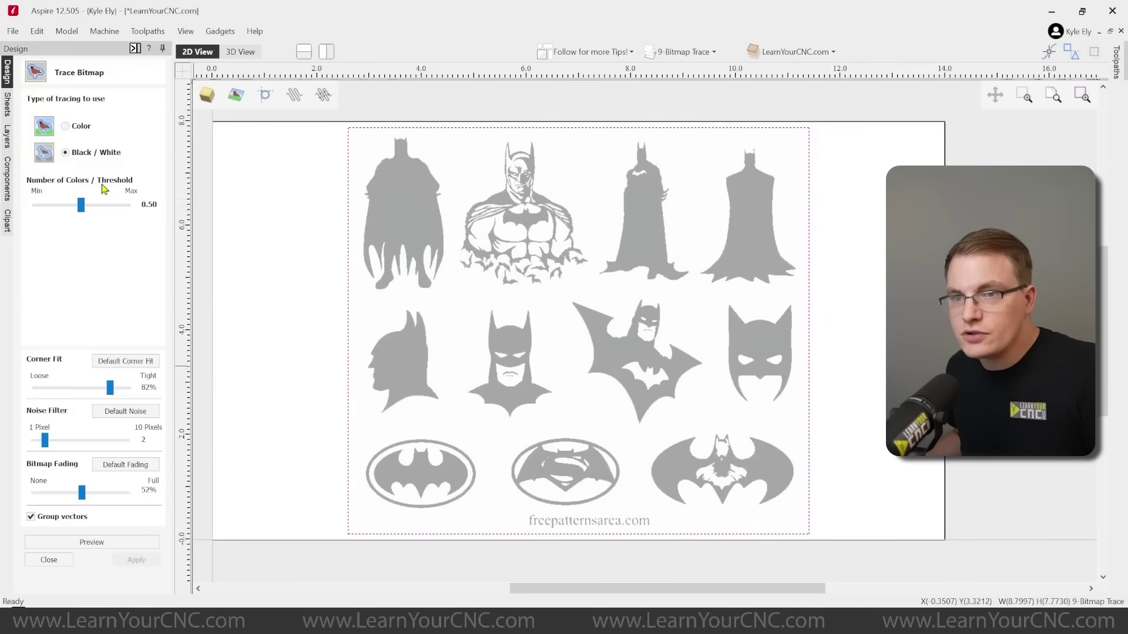
{"action": "left_click", "coordinate": [109, 544]}
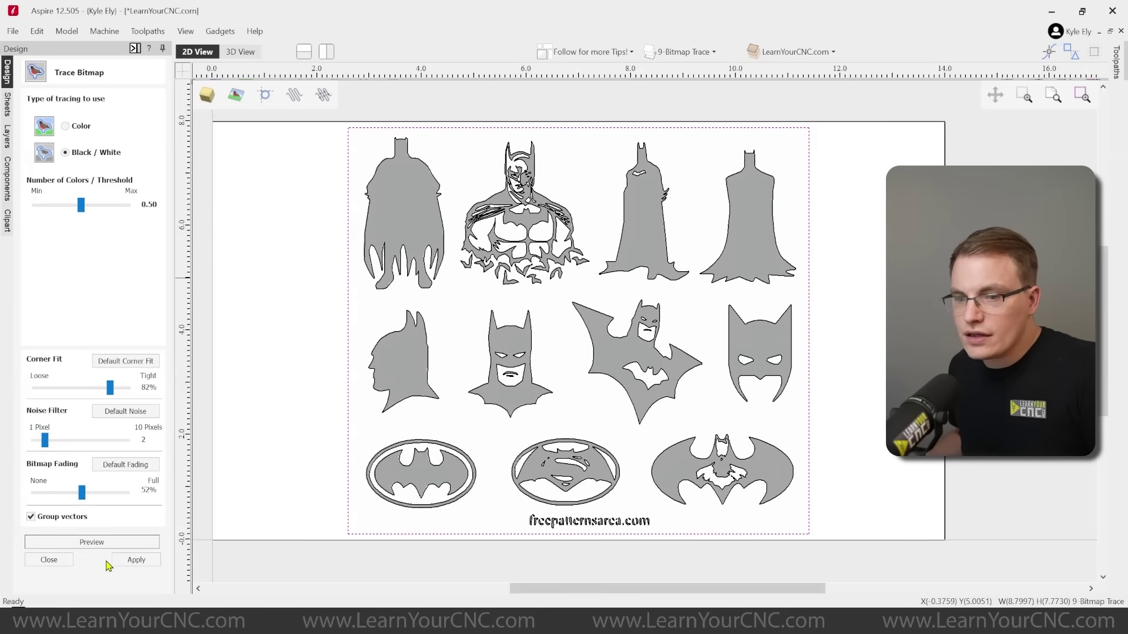
{"action": "left_click", "coordinate": [49, 560]}
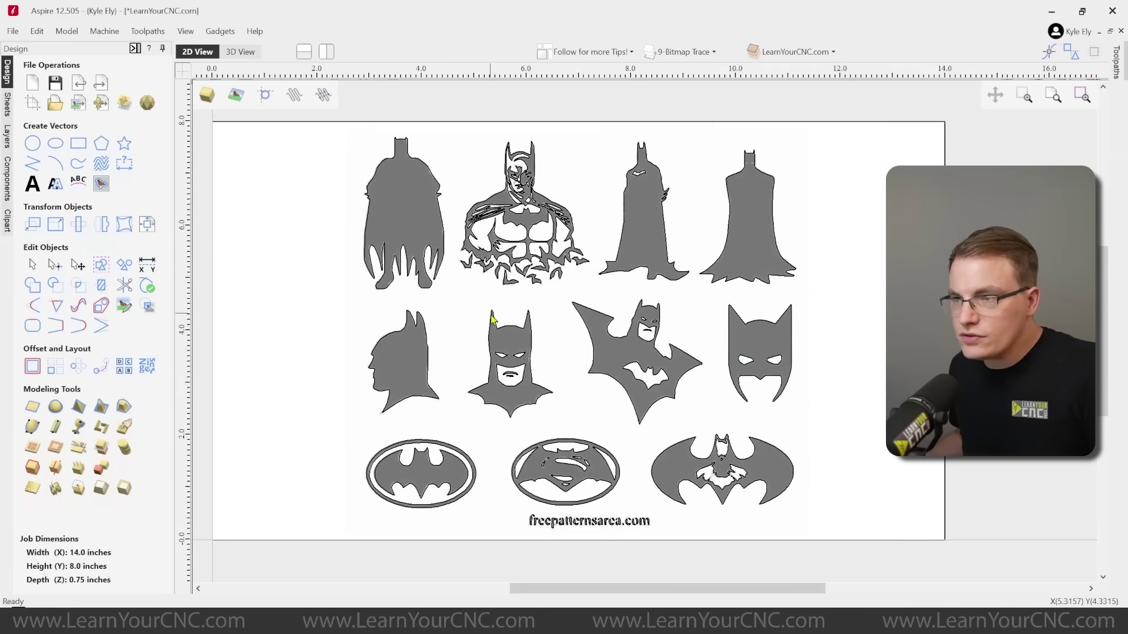
{"action": "left_click", "coordinate": [521, 249]}
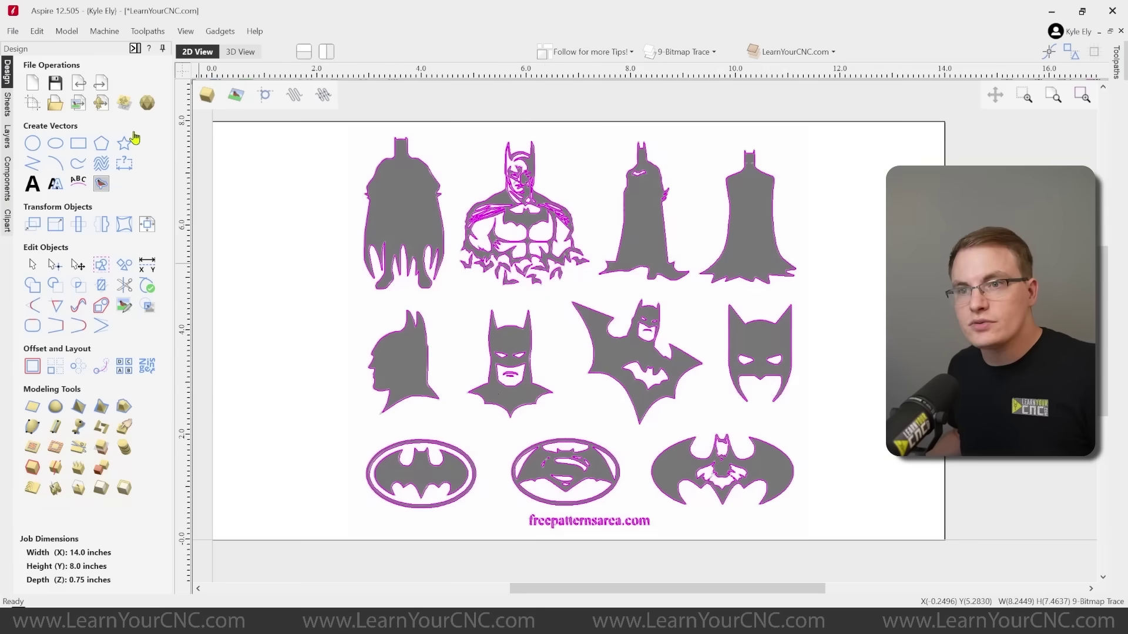
{"action": "key", "text": "Delete"}
- Trace just the middle Batman head into a vector, then hide the bitmap to leave only the vector
{"action": "left_click", "coordinate": [510, 341]}
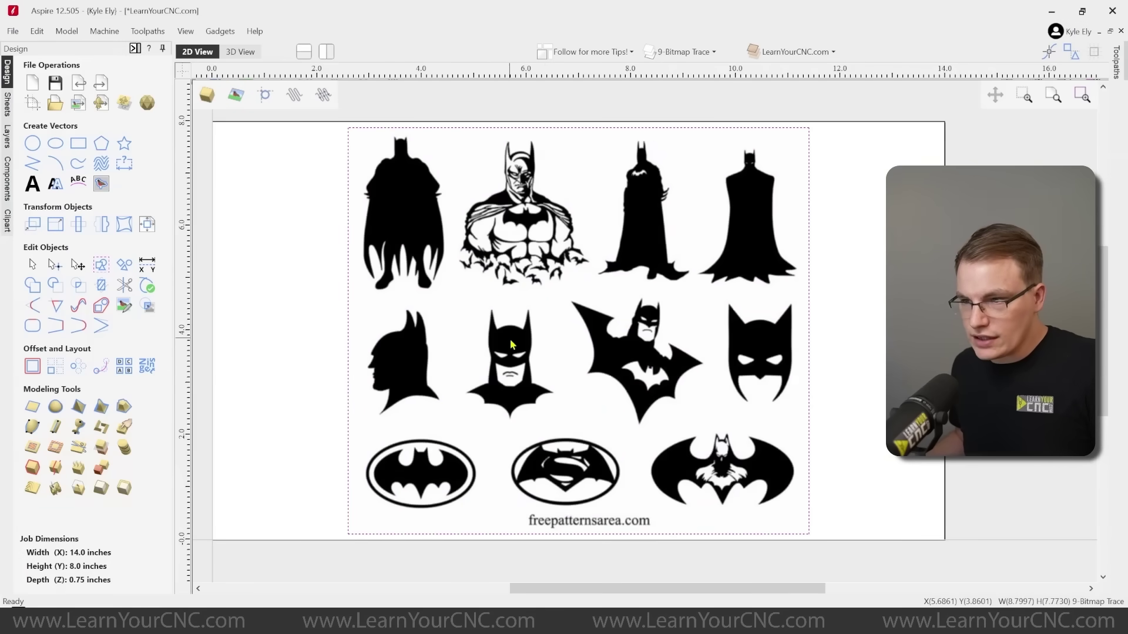
{"action": "left_click", "coordinate": [101, 184]}
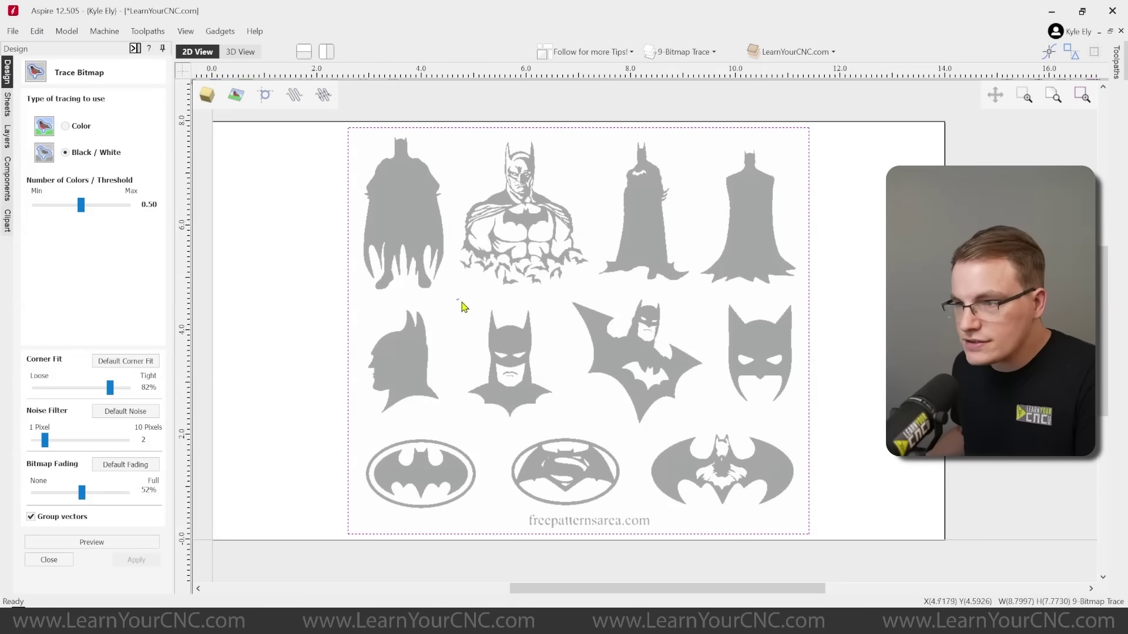
{"action": "left_click_drag", "start_coordinate": [457, 299], "coordinate": [565, 429]}
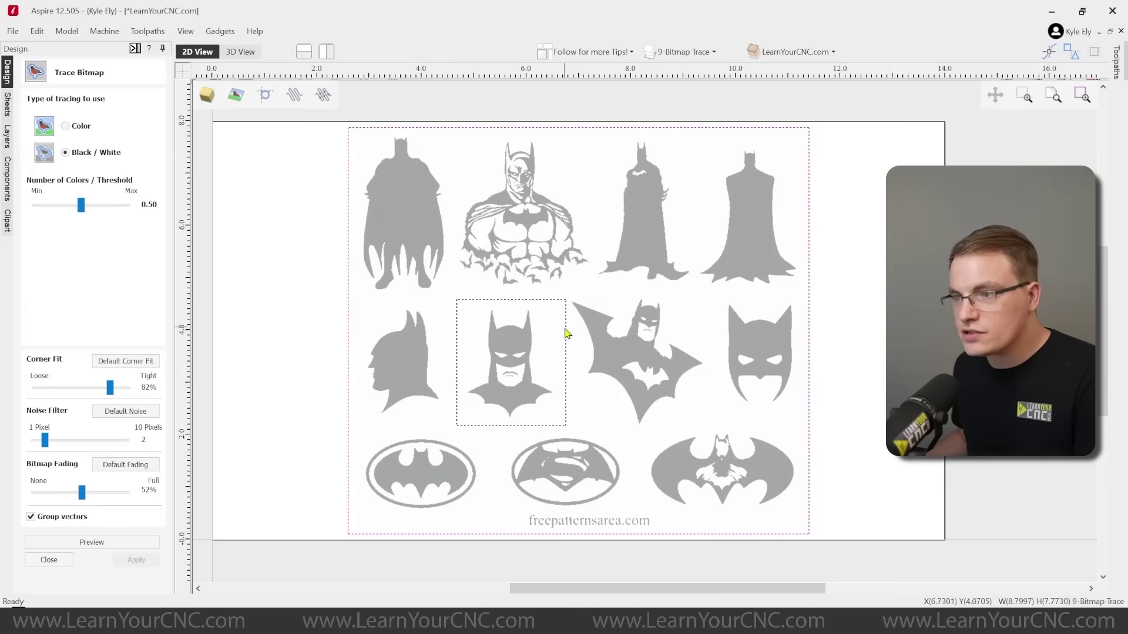
{"action": "left_click", "coordinate": [107, 543]}
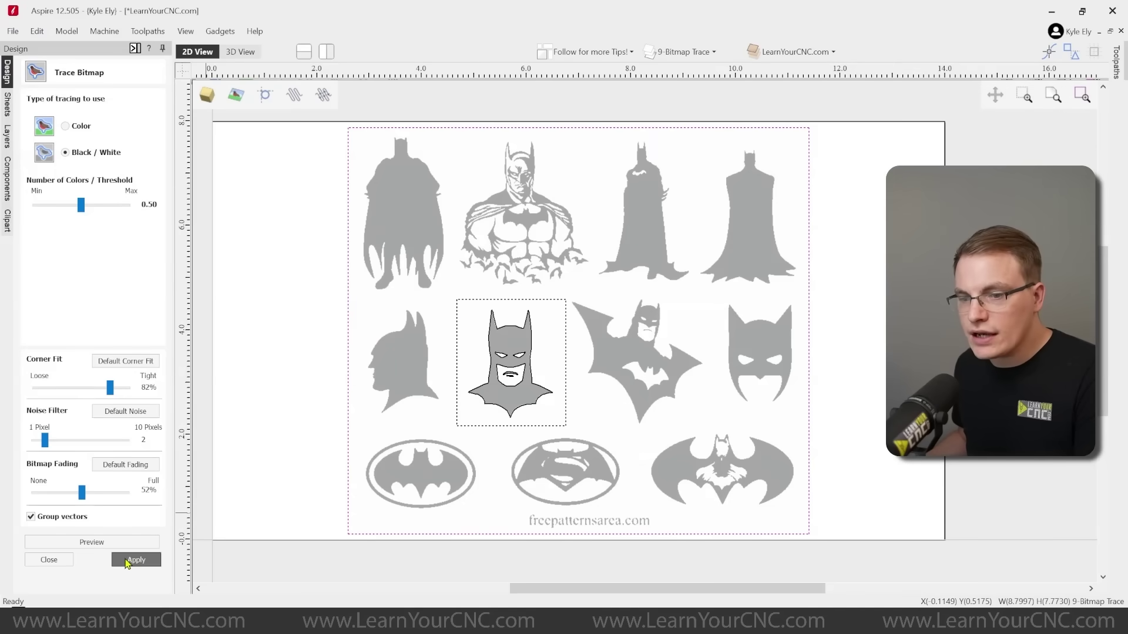
{"action": "left_click", "coordinate": [50, 560]}
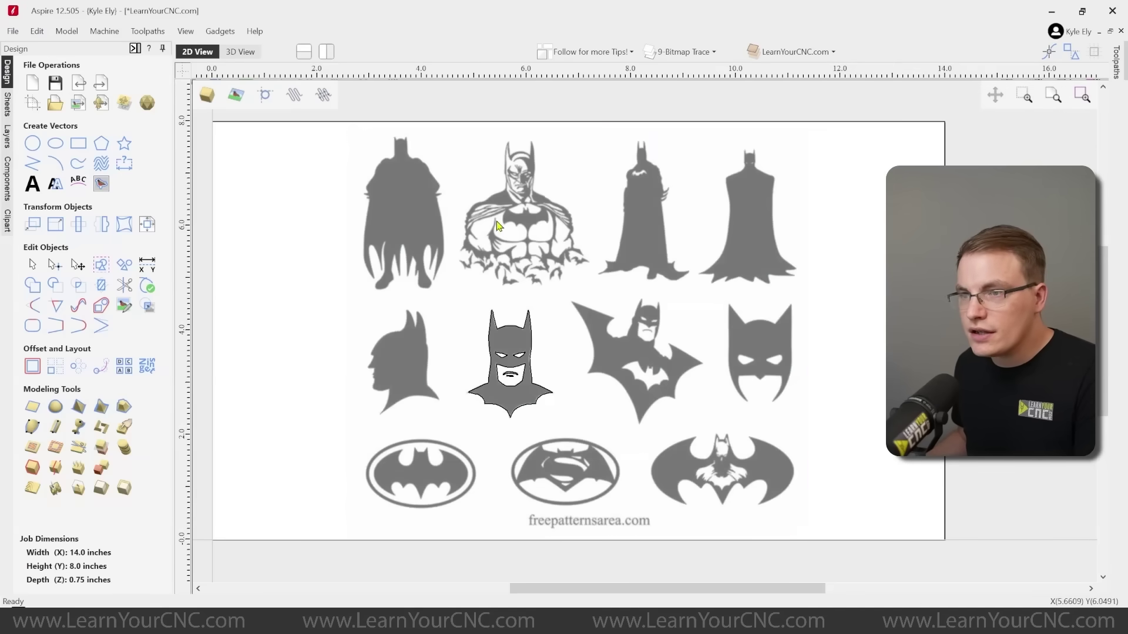
{"action": "left_click", "coordinate": [235, 95]}
{"action": "left_click", "coordinate": [530, 341]}
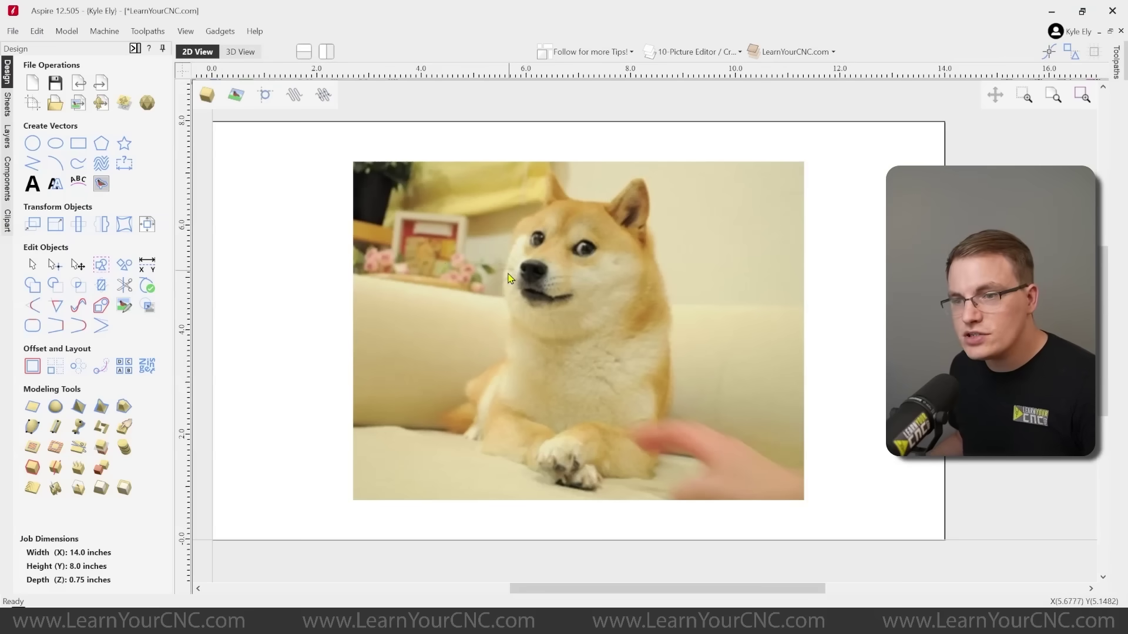
- In Edit Picture, try Invert and Grayscale on the dog photo, then turn both off again
{"action": "left_click", "coordinate": [506, 216]}
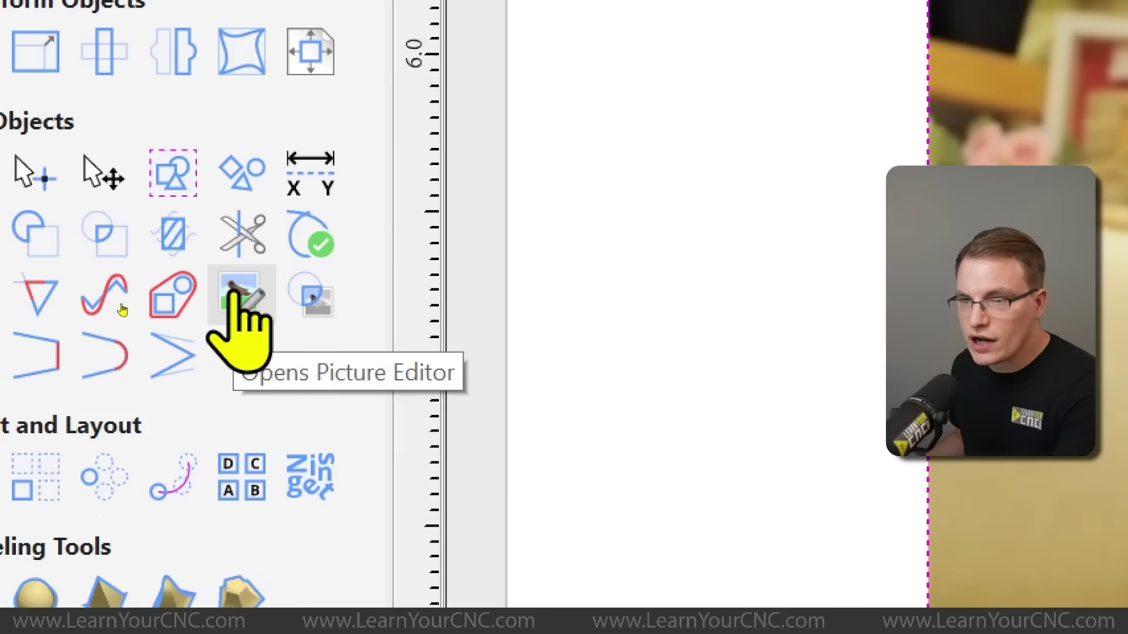
{"action": "left_click", "coordinate": [235, 293]}
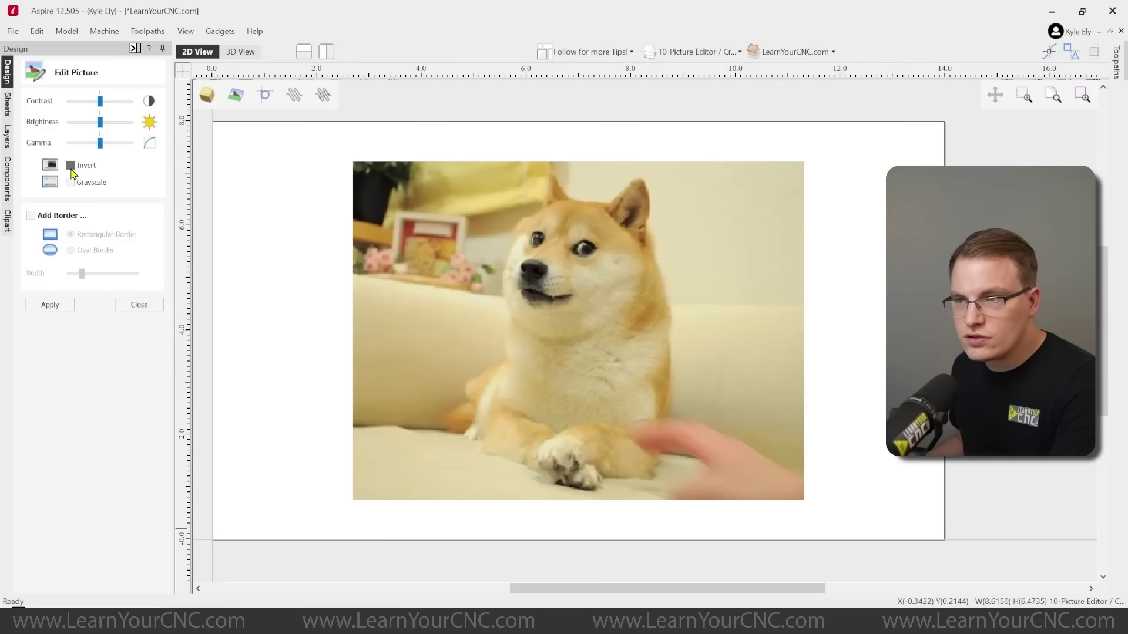
{"action": "left_click", "coordinate": [70, 166]}
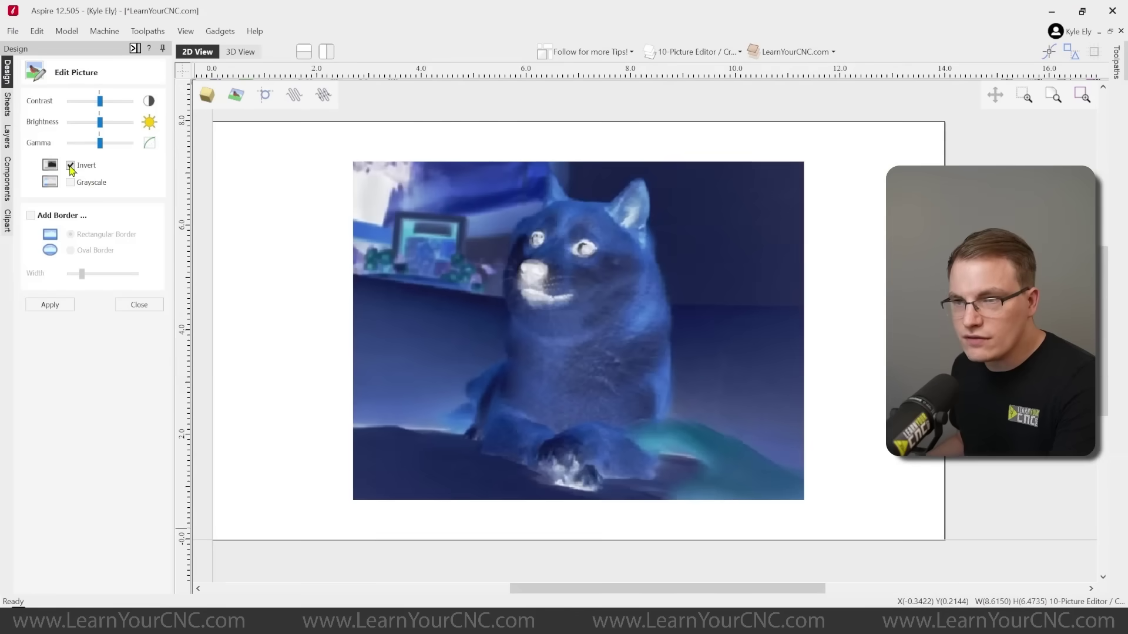
{"action": "left_click", "coordinate": [70, 166]}
{"action": "left_click", "coordinate": [71, 183]}
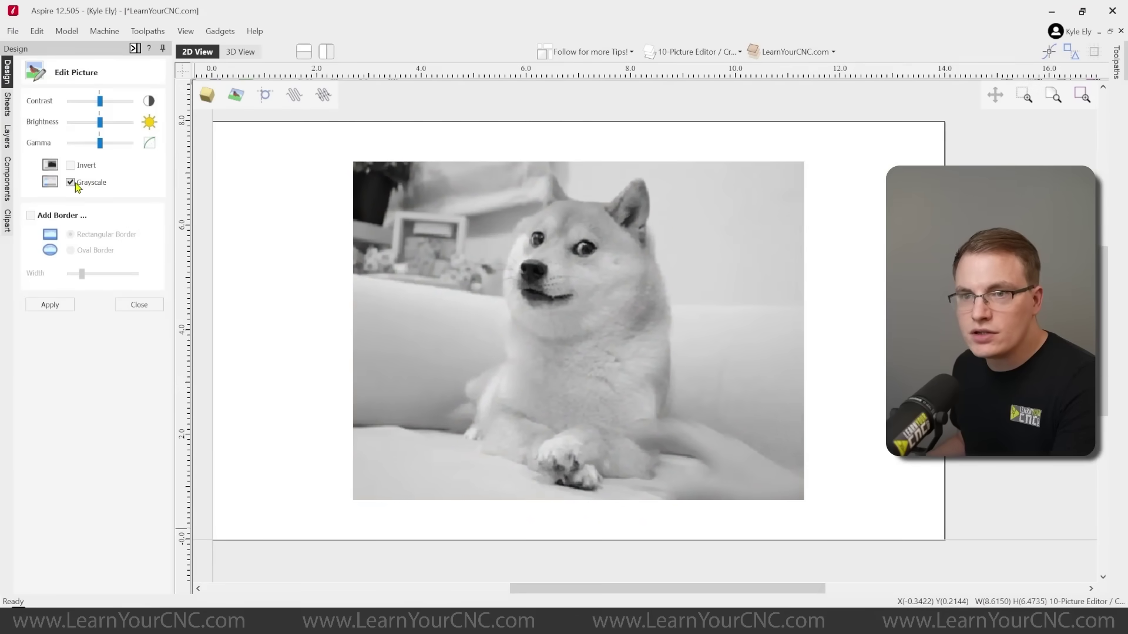
{"action": "left_click", "coordinate": [71, 183]}
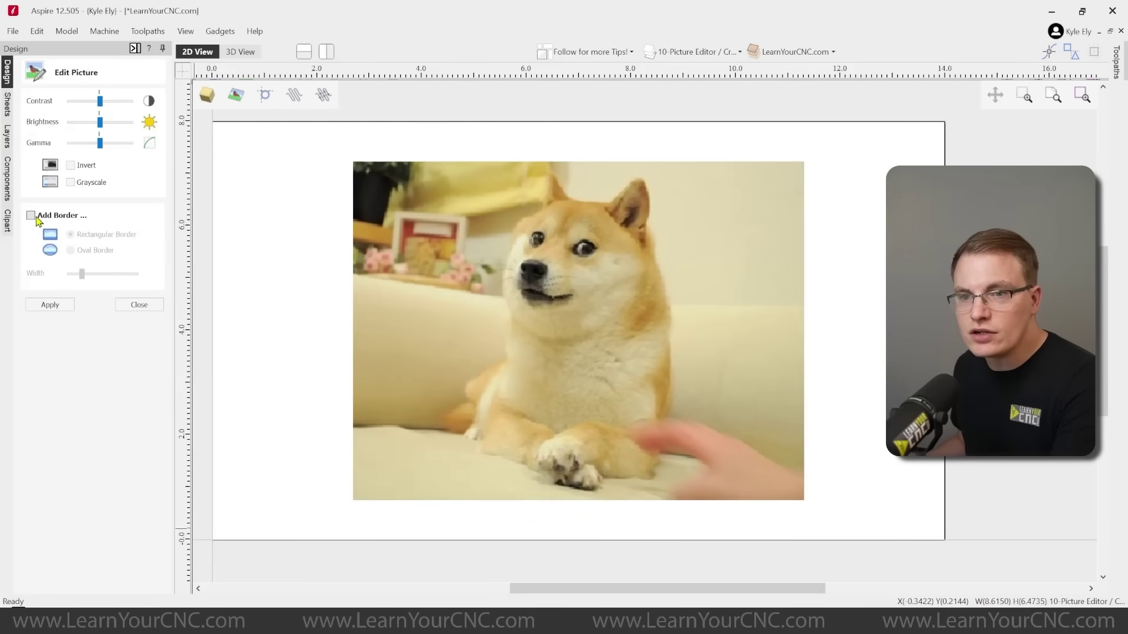
- Preview an oval faded border with a narrower width, then remove the border and close the settings
{"action": "left_click", "coordinate": [31, 215]}
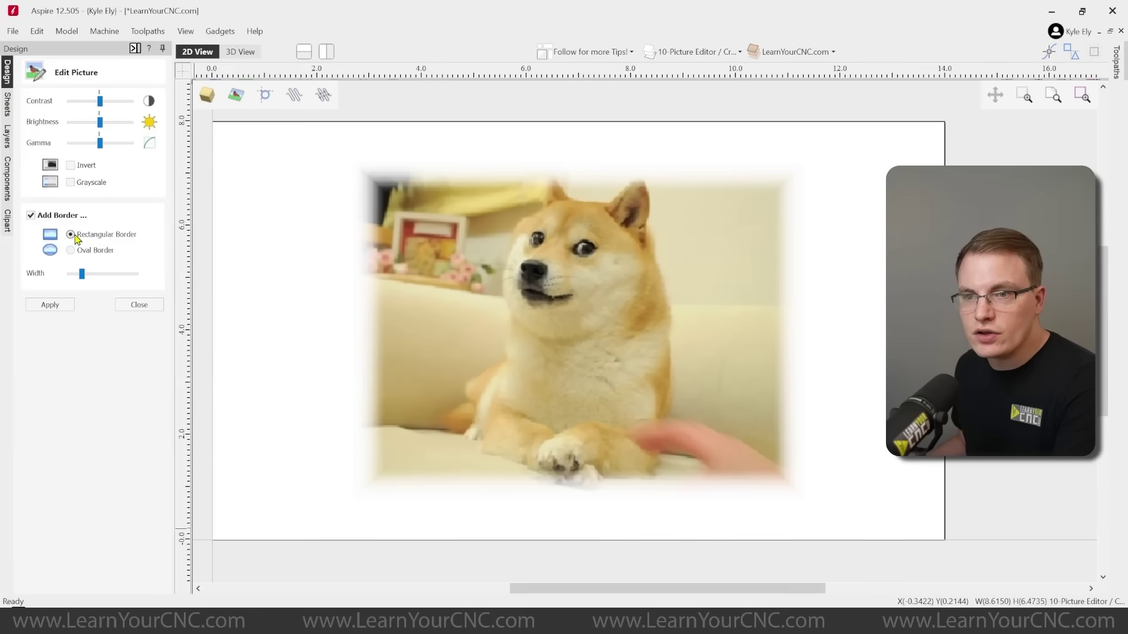
{"action": "left_click", "coordinate": [79, 252]}
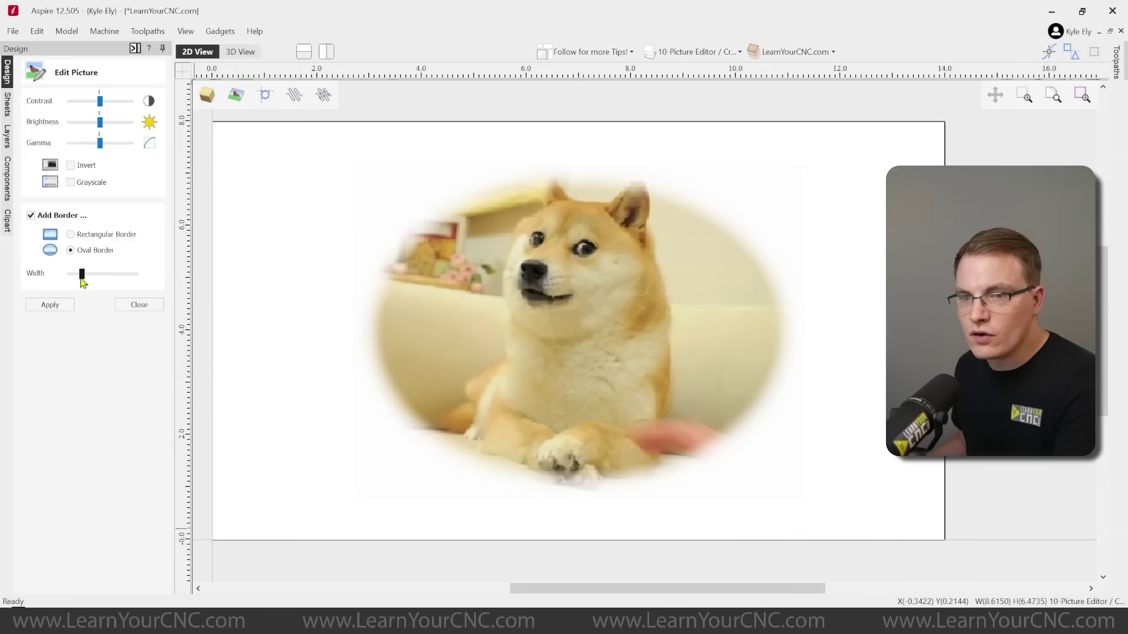
{"action": "left_click_drag", "start_coordinate": [83, 276], "coordinate": [73, 276]}
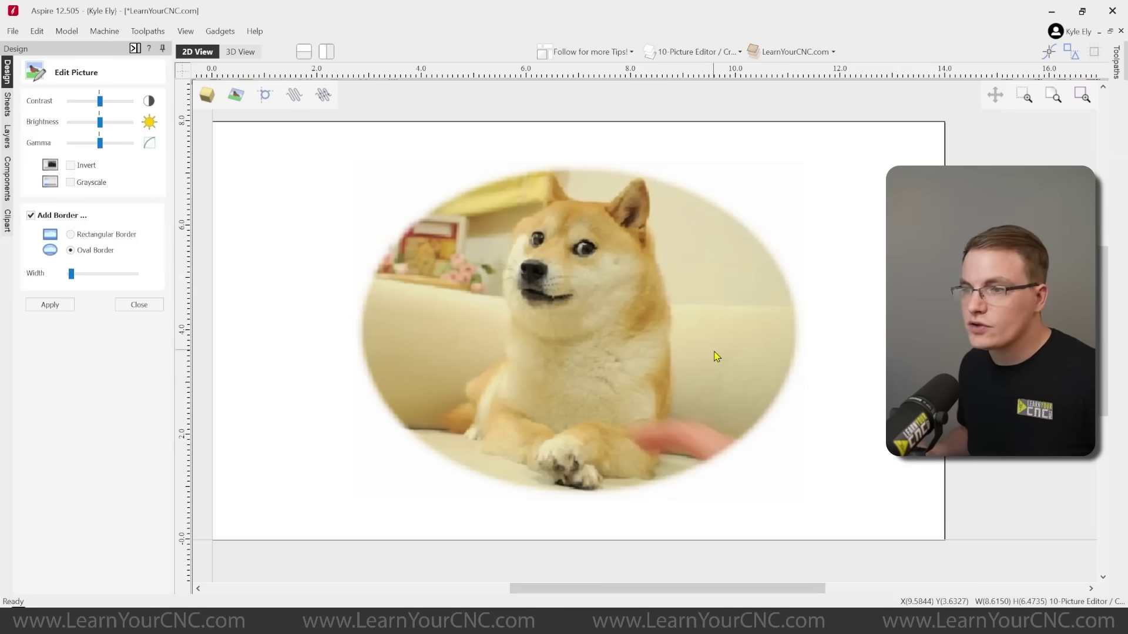
{"action": "left_click", "coordinate": [30, 215]}
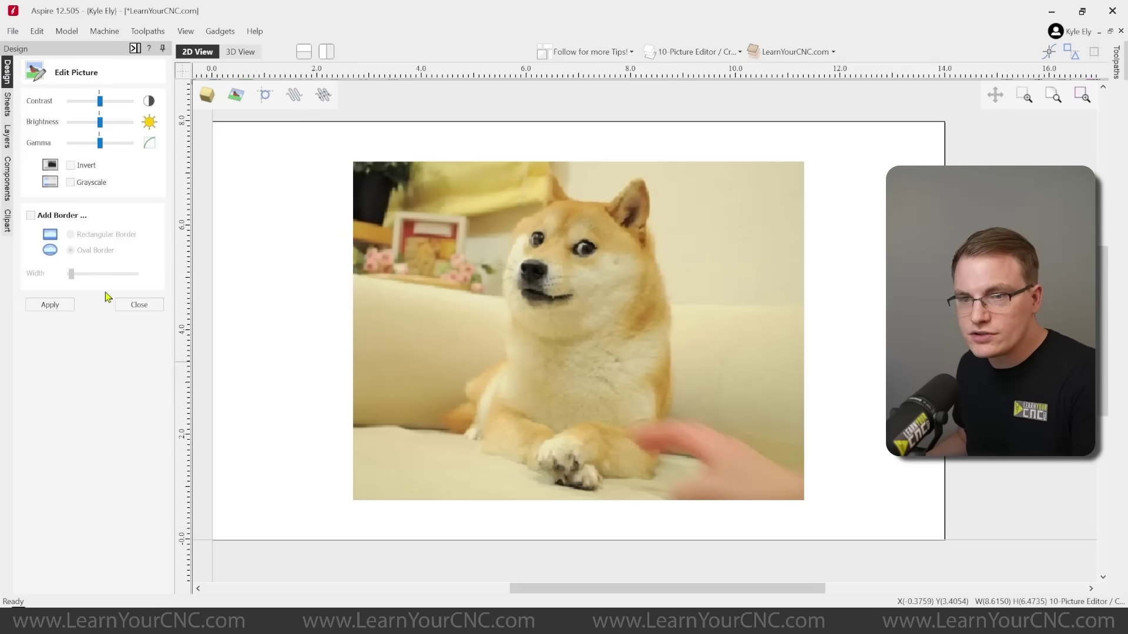
{"action": "left_click", "coordinate": [139, 304]}
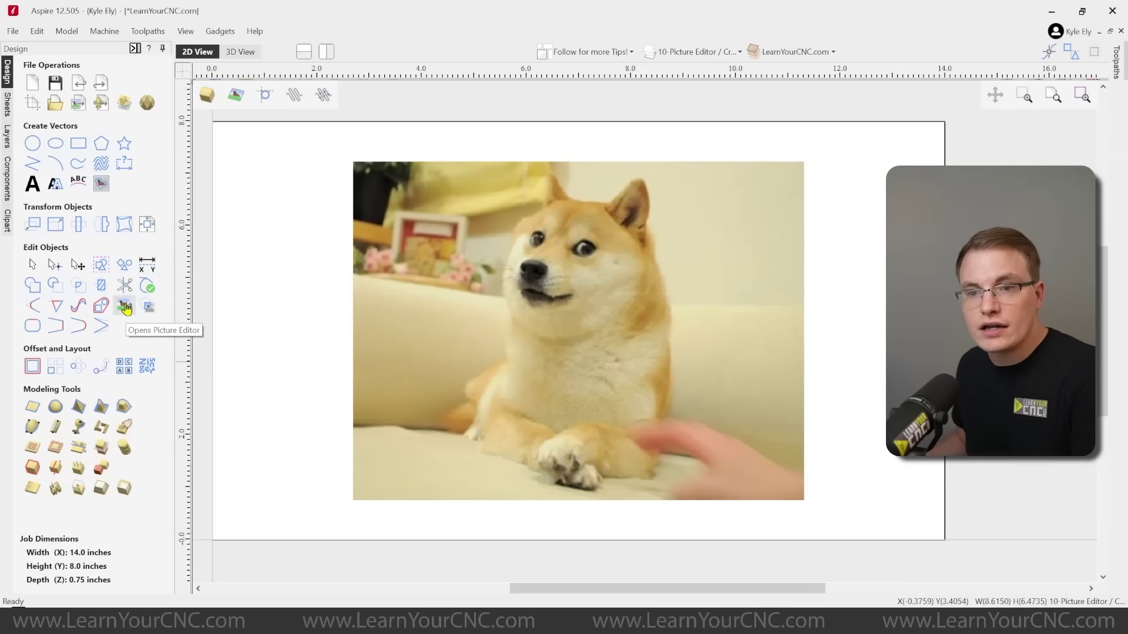
- Add the Panel11 shape from 2D Vectors clipart and shrink it to fit inside the photo
{"action": "left_click", "coordinate": [7, 226]}
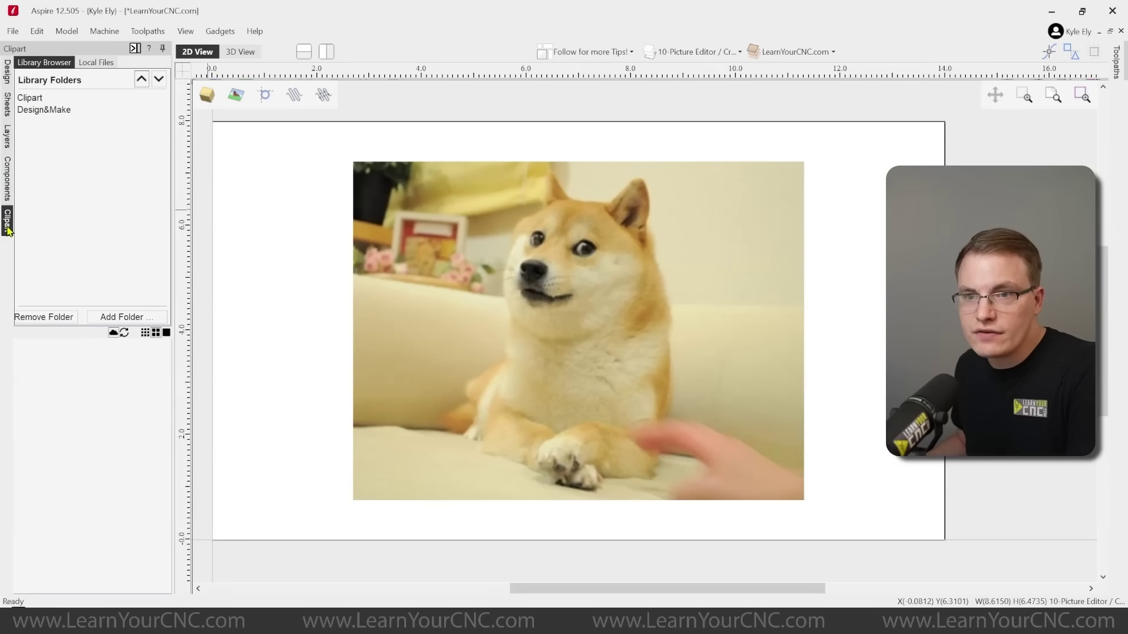
{"action": "left_click", "coordinate": [32, 99]}
{"action": "left_click", "coordinate": [43, 121]}
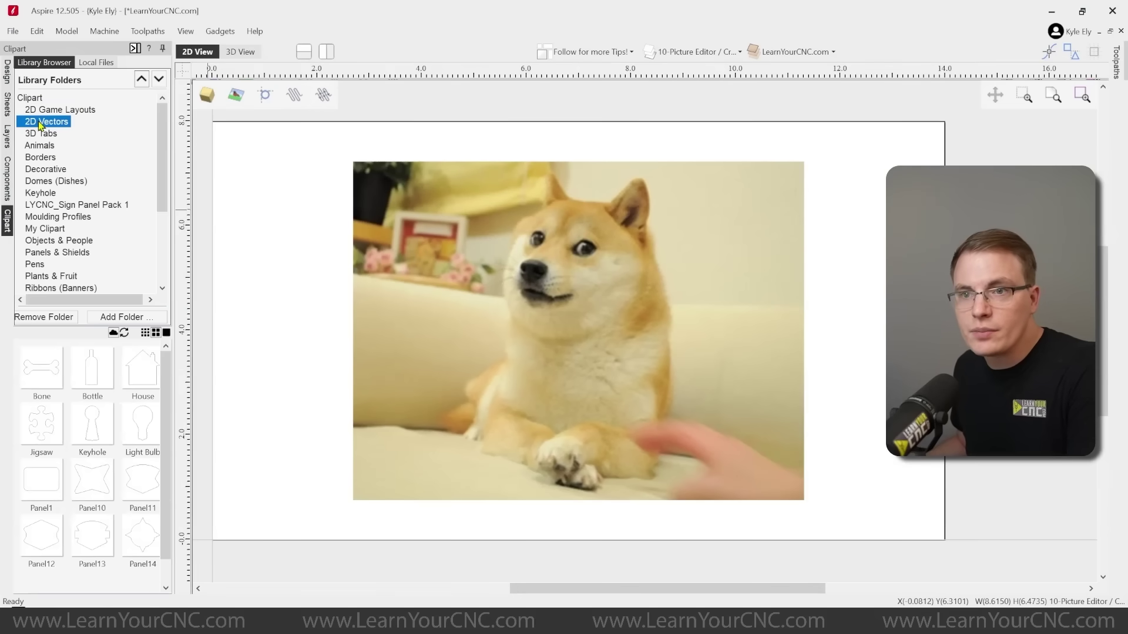
{"action": "double_click", "coordinate": [133, 491]}
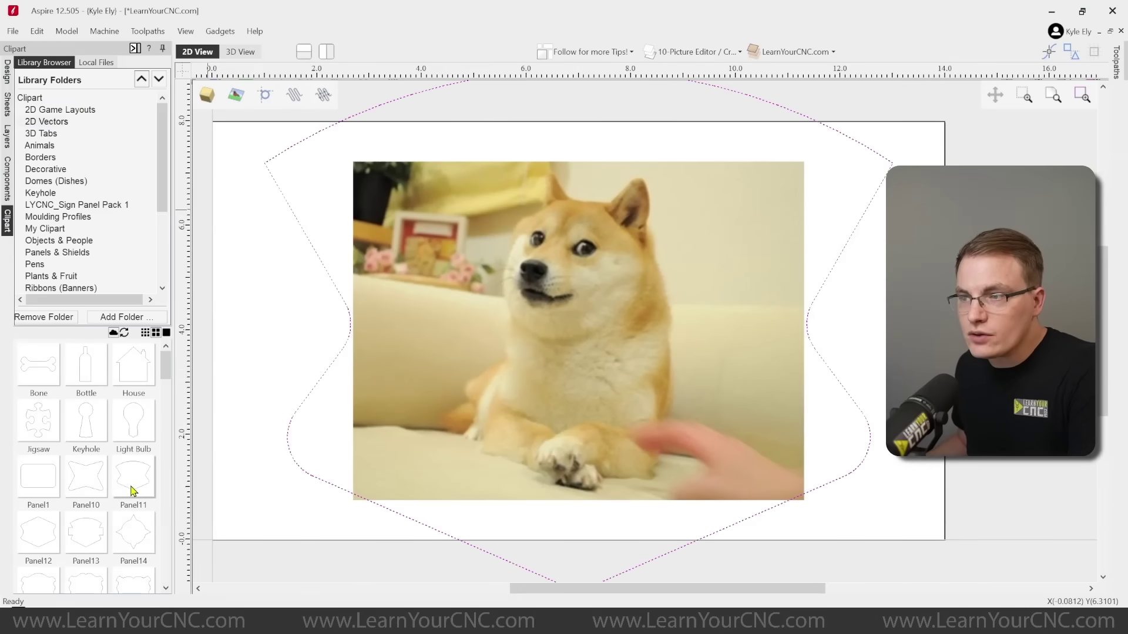
{"action": "scroll", "coordinate": [661, 379], "scroll_direction": "down", "scroll_amount": 2}
{"action": "left_click", "coordinate": [761, 218]}
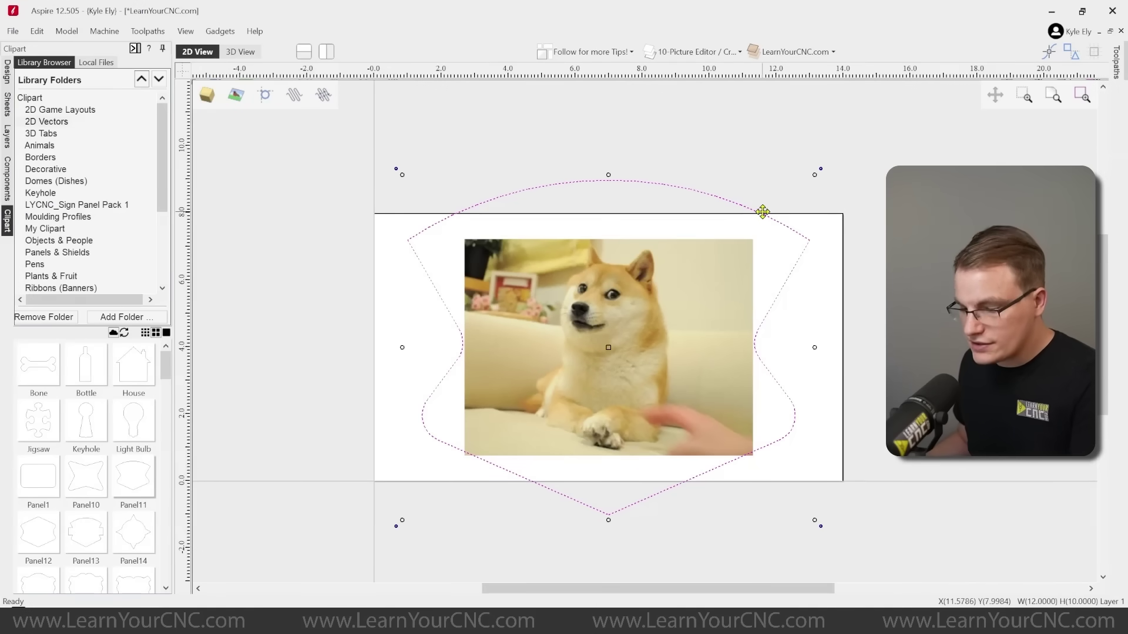
{"action": "left_click_drag", "start_coordinate": [816, 175], "coordinate": [738, 251]}
{"action": "scroll", "coordinate": [781, 139], "scroll_direction": "up", "scroll_amount": 2}
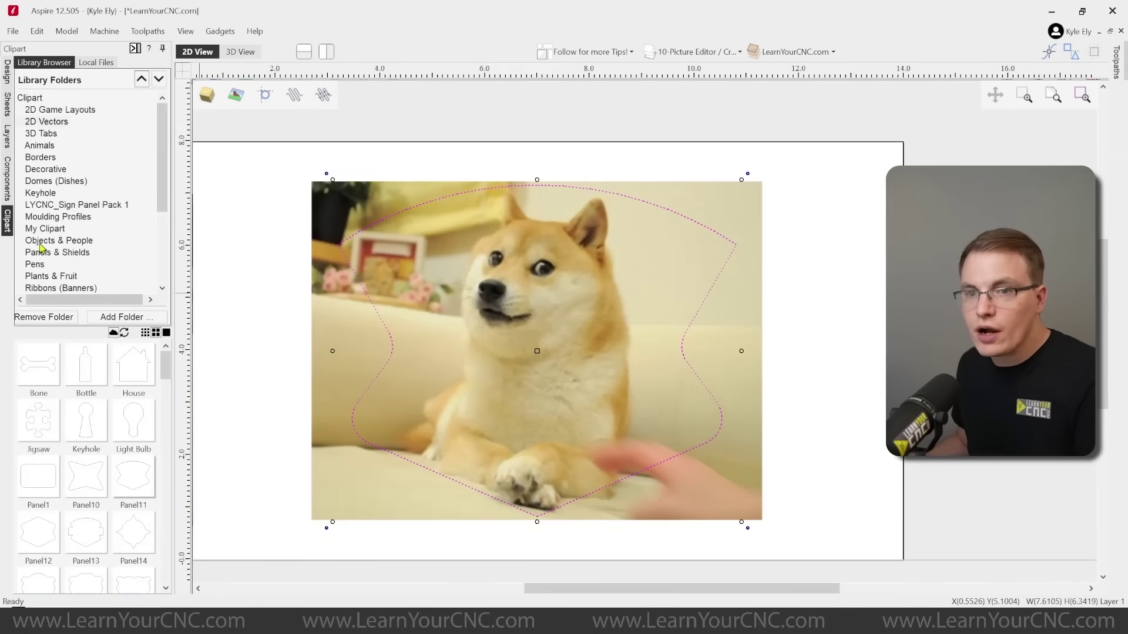
- Select the panel with the dog photo and crop the bitmap to the panel shape
{"action": "left_click", "coordinate": [7, 71]}
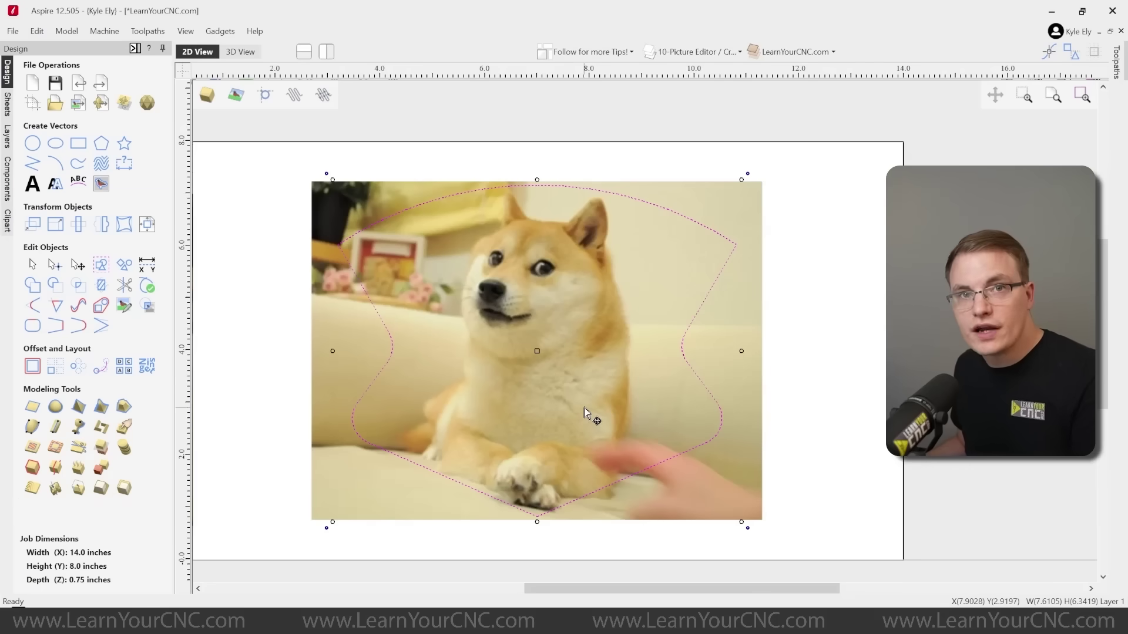
{"action": "left_click", "coordinate": [596, 261], "text": "shift"}
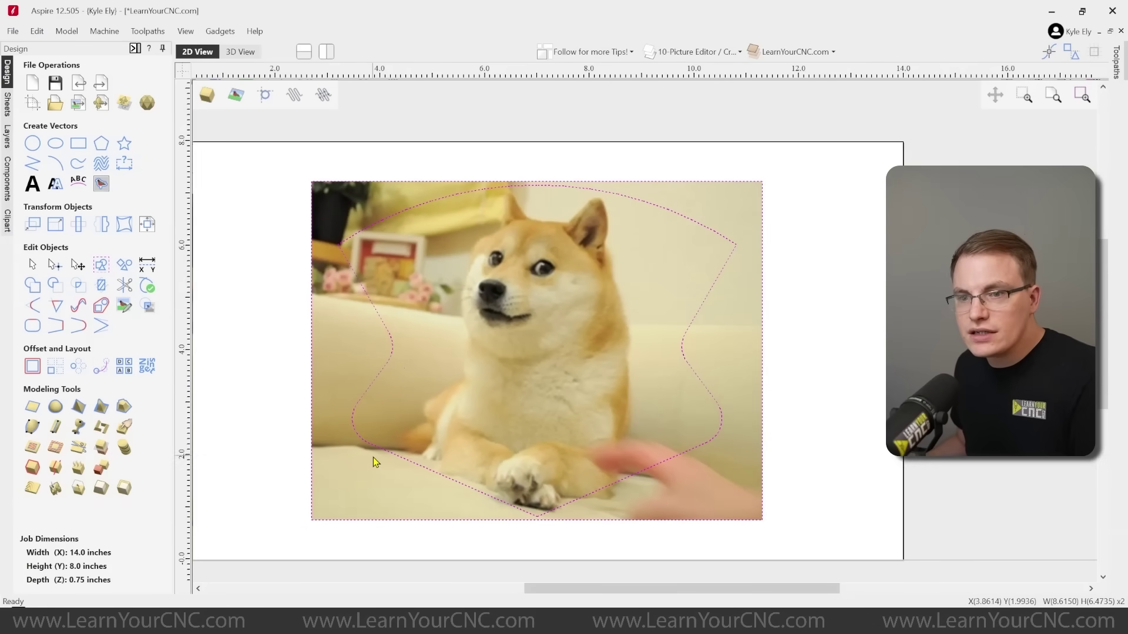
{"action": "left_click", "coordinate": [146, 307]}
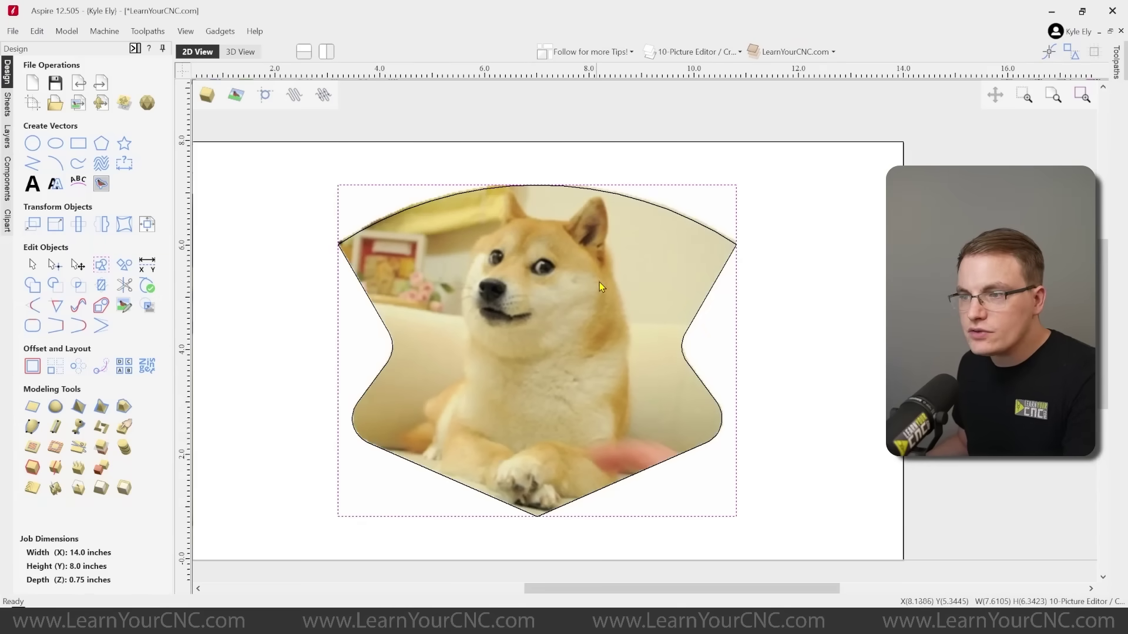